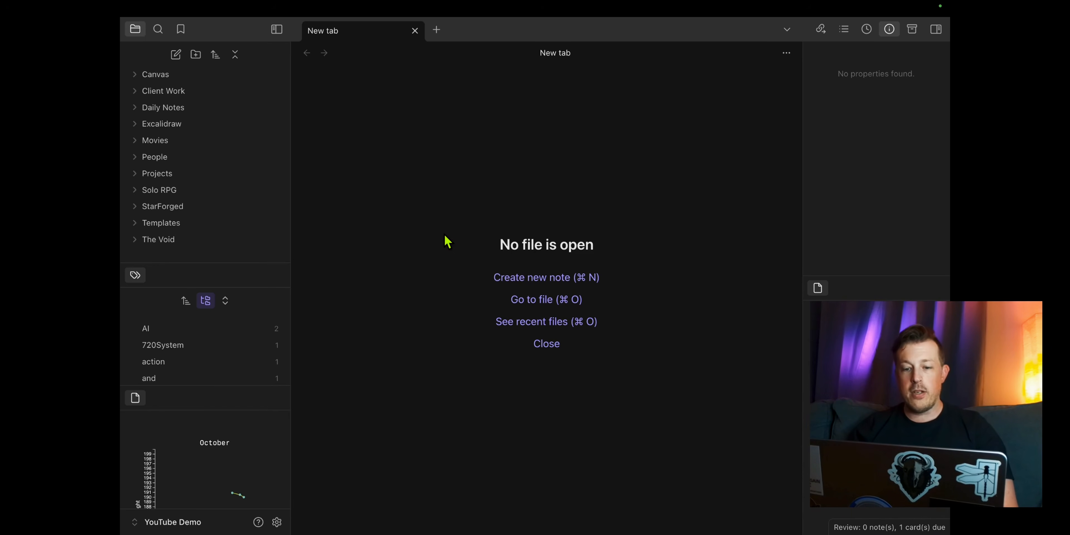
Step: Find the Longform plugin among the community plugins, install it and enable it
{"action": "key", "text": "super+comma"}
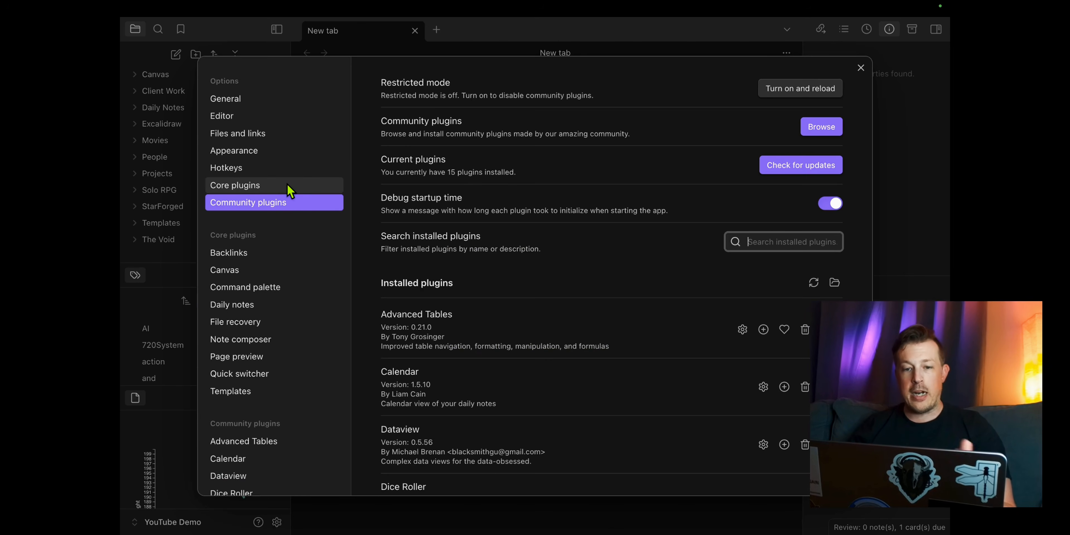
{"action": "left_click", "coordinate": [278, 100]}
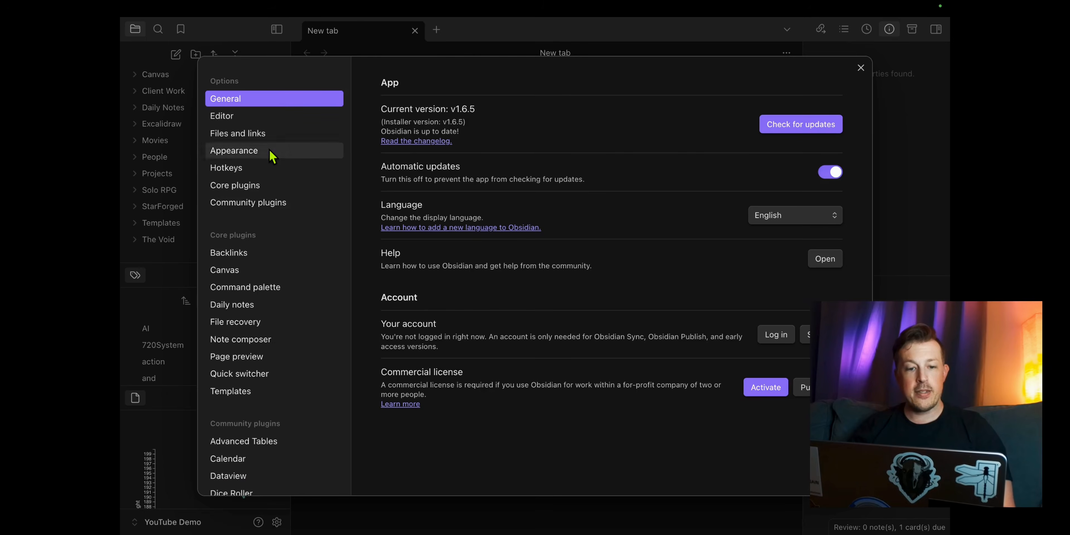
{"action": "left_click", "coordinate": [271, 209]}
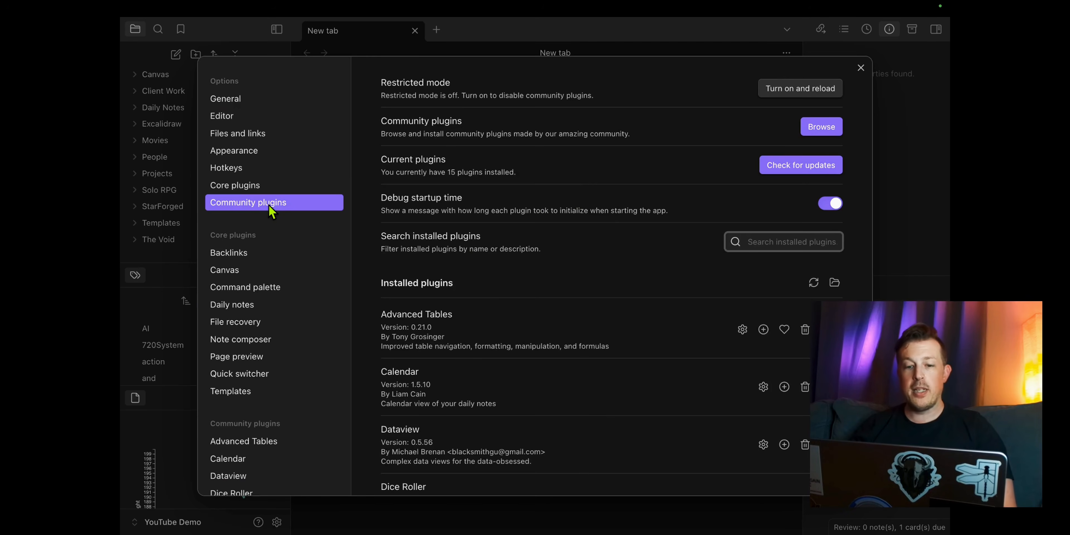
{"action": "left_click", "coordinate": [818, 128]}
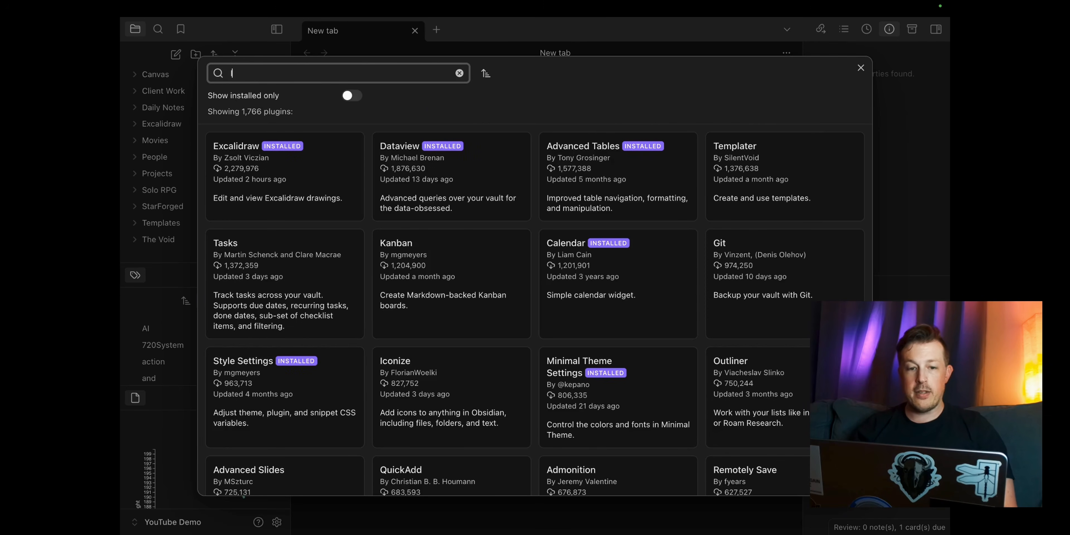
{"action": "type", "text": "longform"}
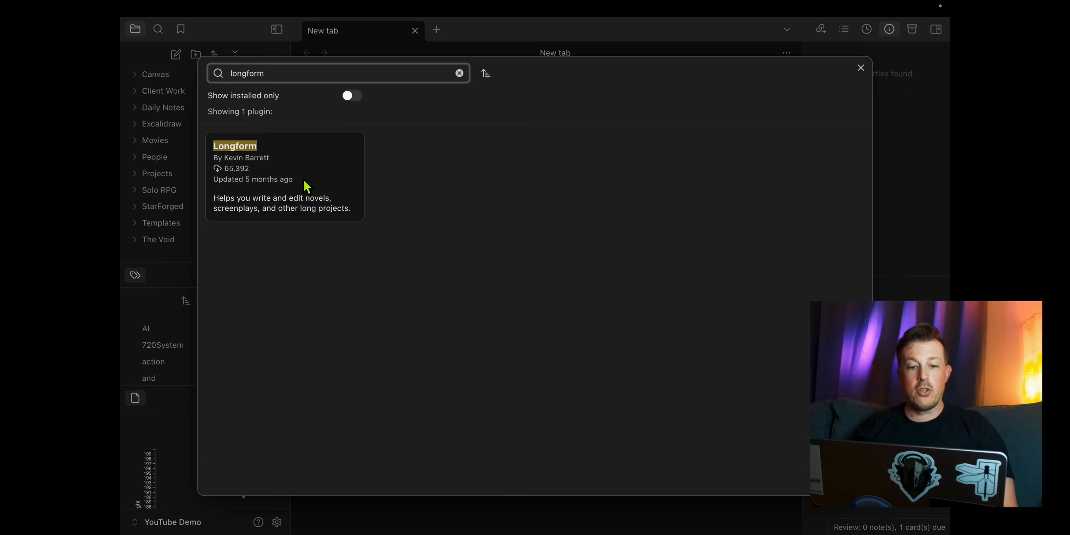
{"action": "left_click", "coordinate": [272, 183]}
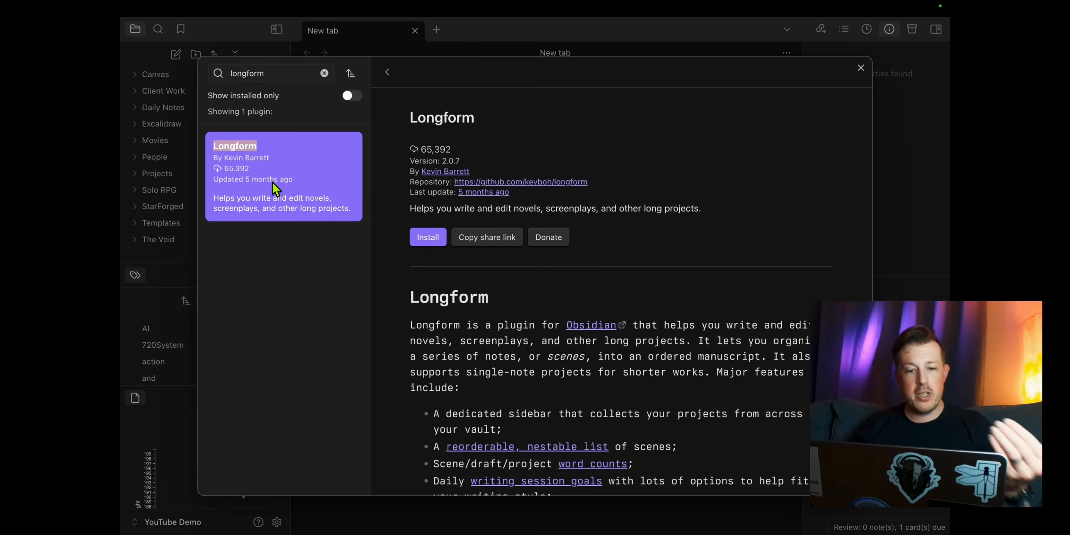
{"action": "left_click", "coordinate": [431, 242]}
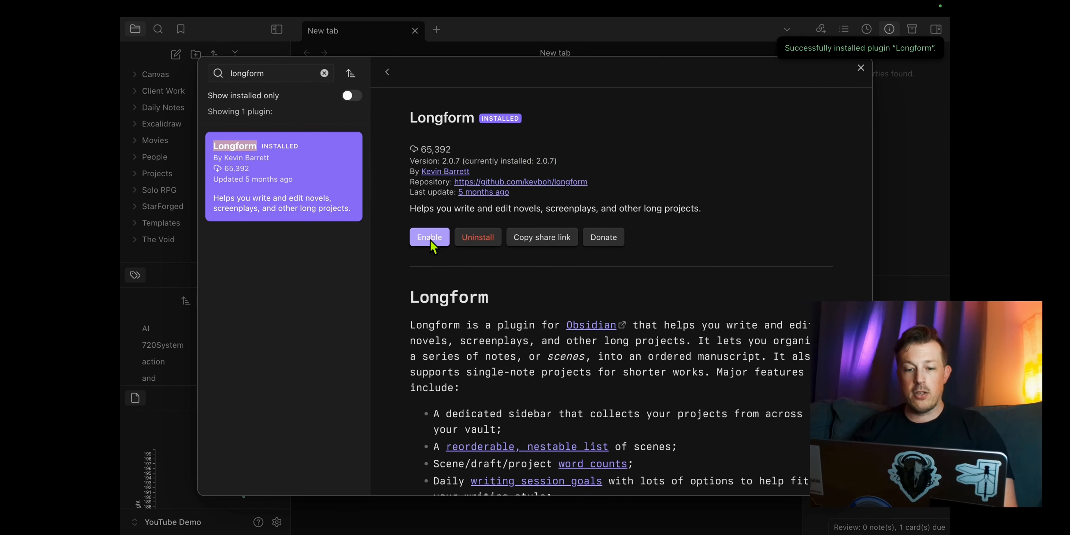
{"action": "left_click", "coordinate": [429, 237]}
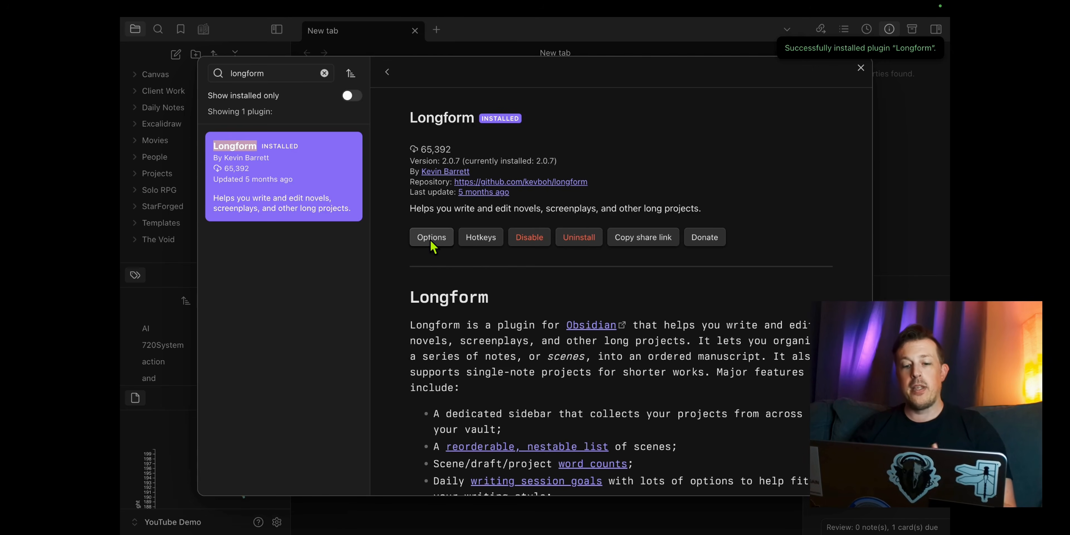
Step: In the Longform plugin options, make the session word count goal apply to each project individually
{"action": "left_click", "coordinate": [431, 238]}
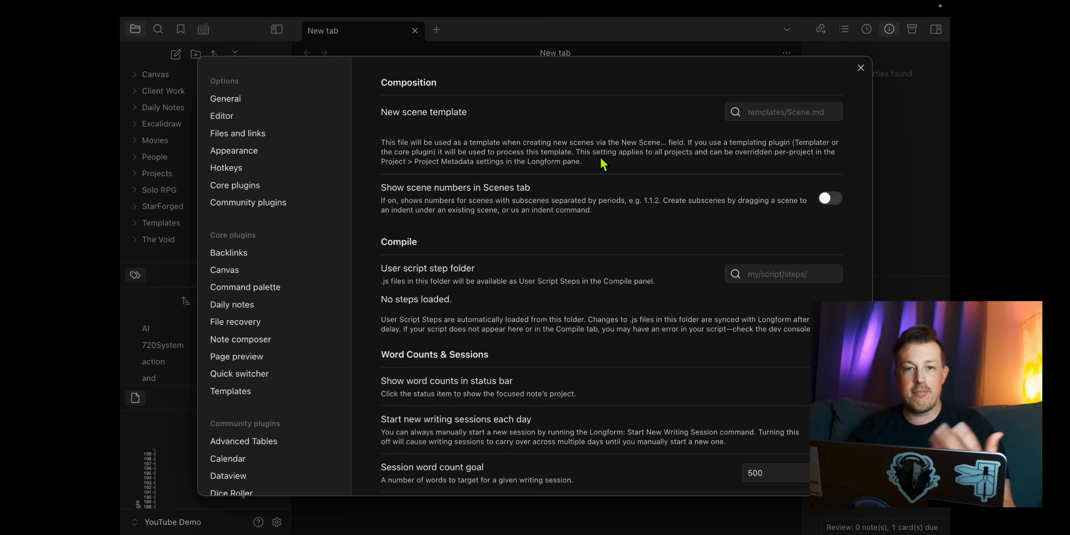
{"action": "scroll", "coordinate": [603, 164], "scroll_direction": "down", "scroll_amount": 5}
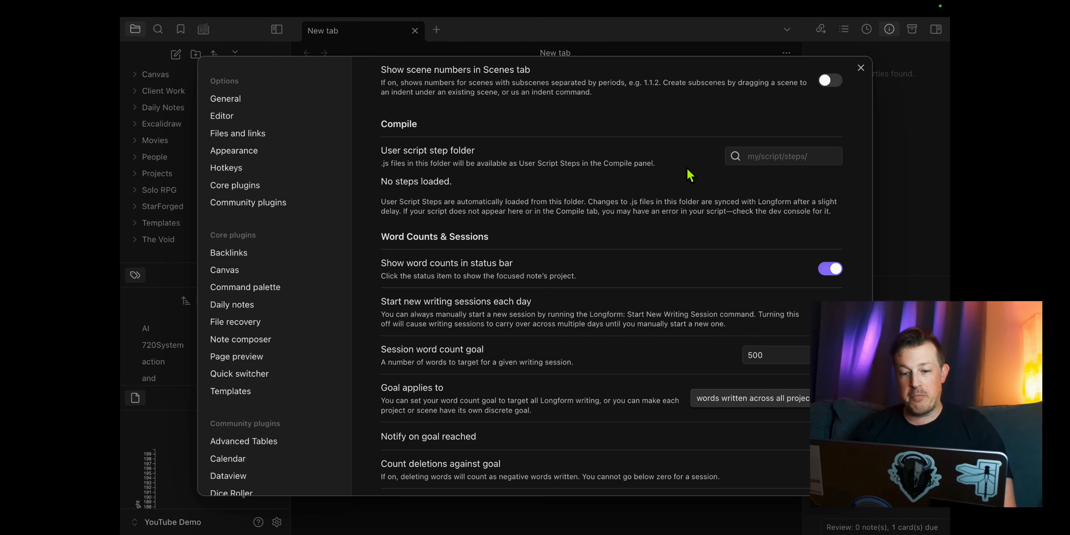
{"action": "scroll", "coordinate": [688, 175], "scroll_direction": "down", "scroll_amount": 3}
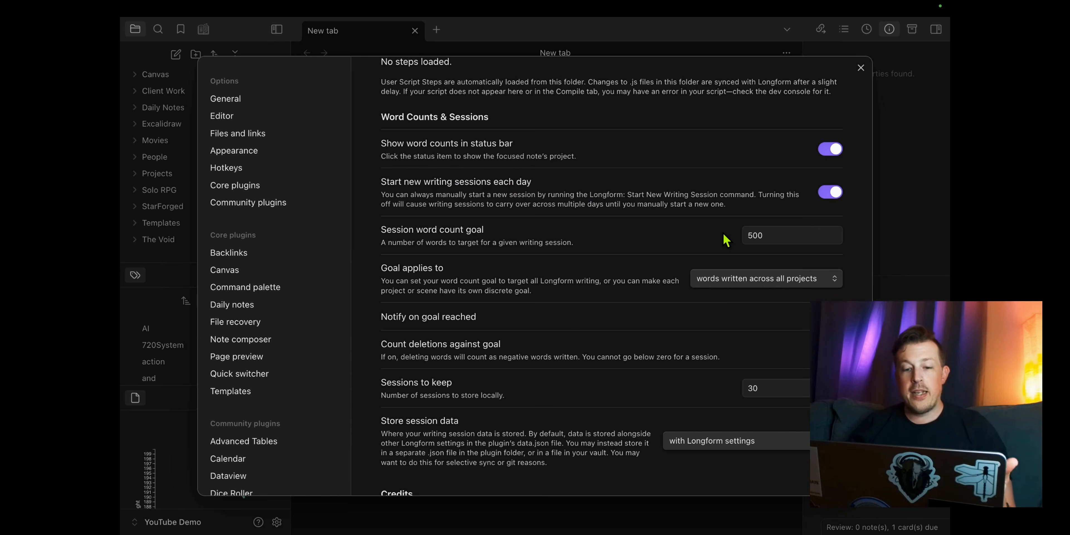
{"action": "double_click", "coordinate": [753, 233]}
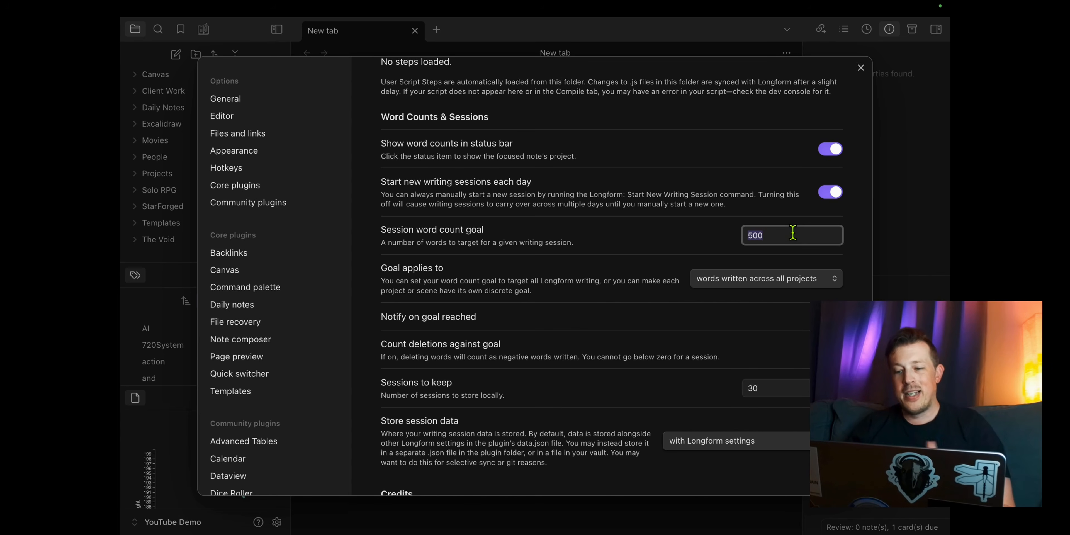
{"action": "left_click", "coordinate": [667, 247]}
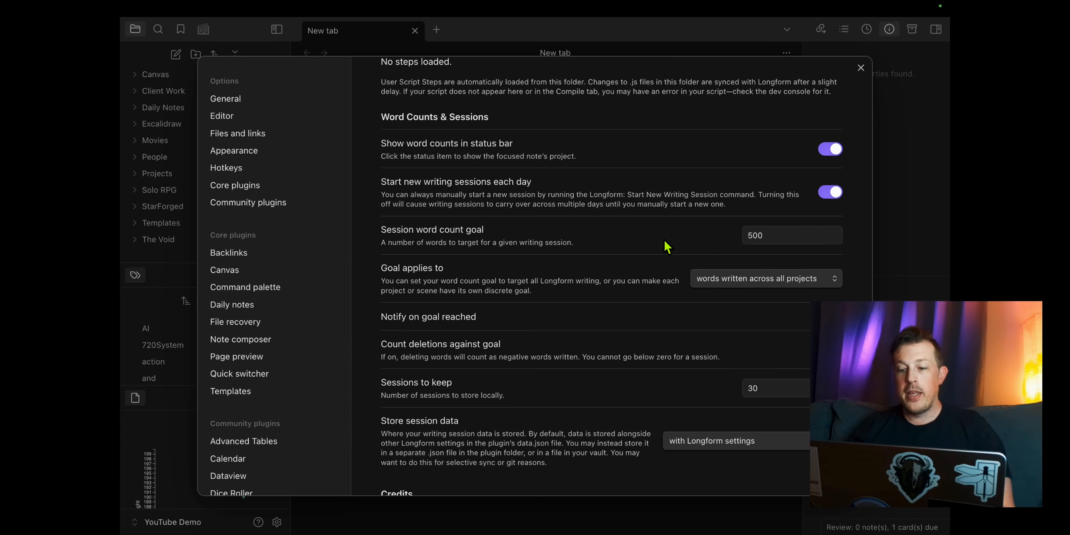
{"action": "scroll", "coordinate": [667, 247], "scroll_direction": "down", "scroll_amount": 3}
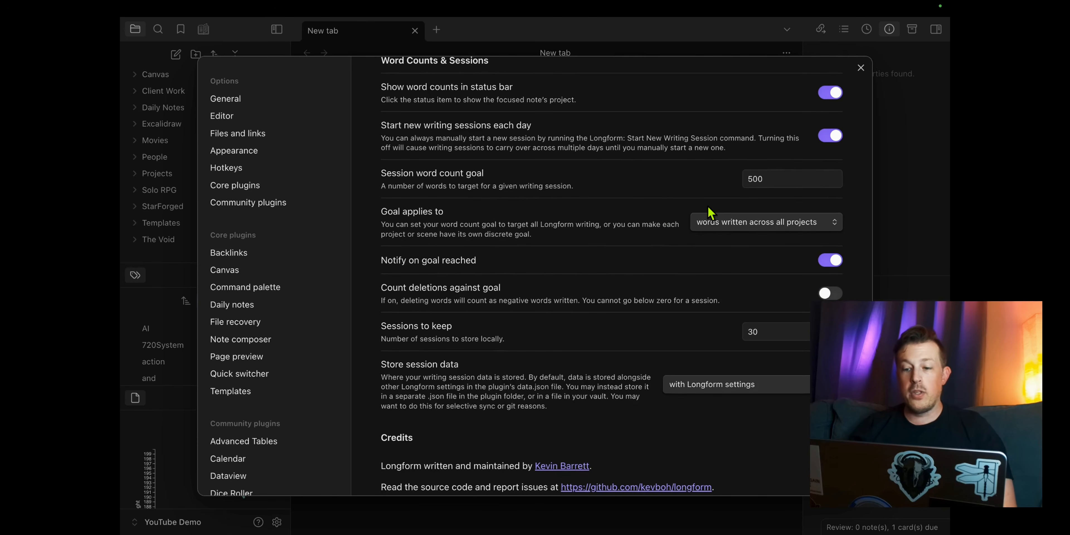
{"action": "left_click", "coordinate": [711, 222]}
{"action": "left_click", "coordinate": [728, 240]}
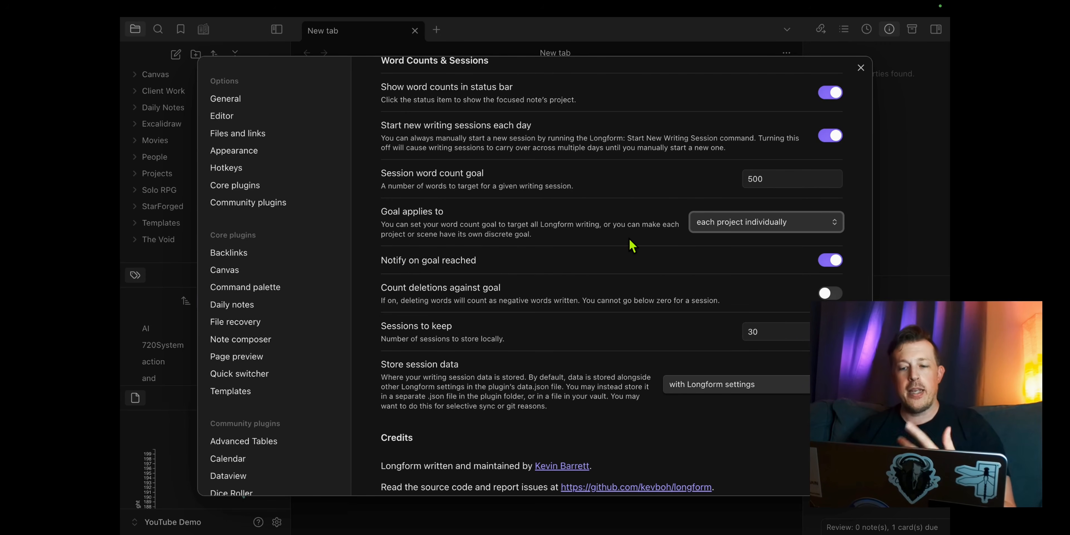
{"action": "left_click", "coordinate": [711, 224]}
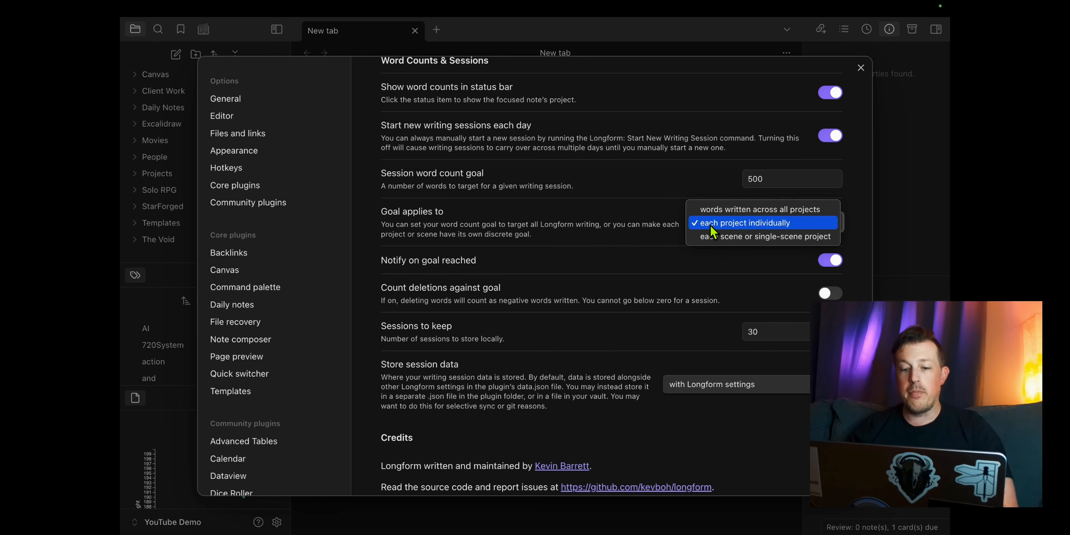
{"action": "left_click", "coordinate": [711, 224]}
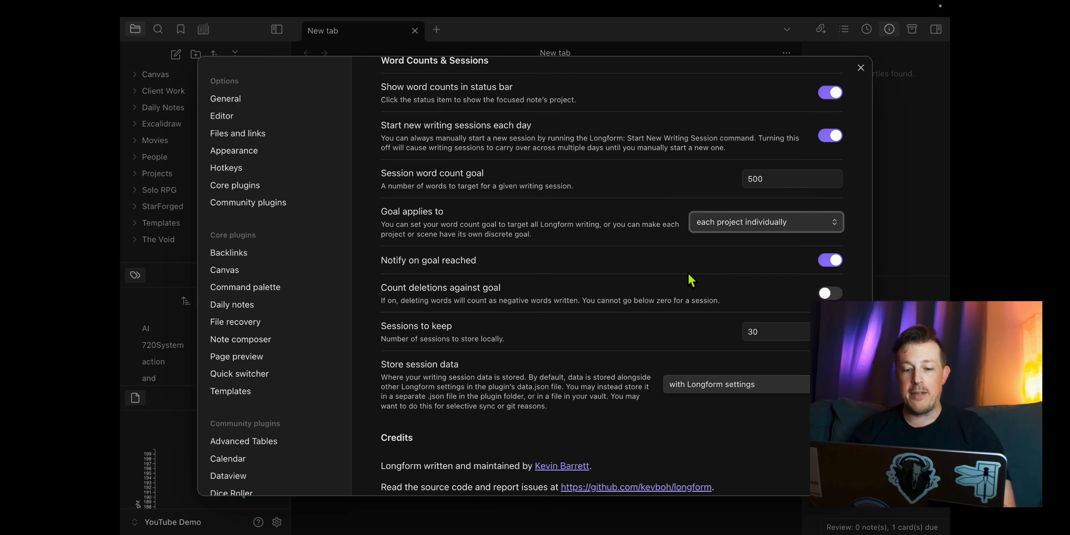
Step: Review the storage choices for Longform session data and close the settings
{"action": "scroll", "coordinate": [691, 280], "scroll_direction": "down", "scroll_amount": 3}
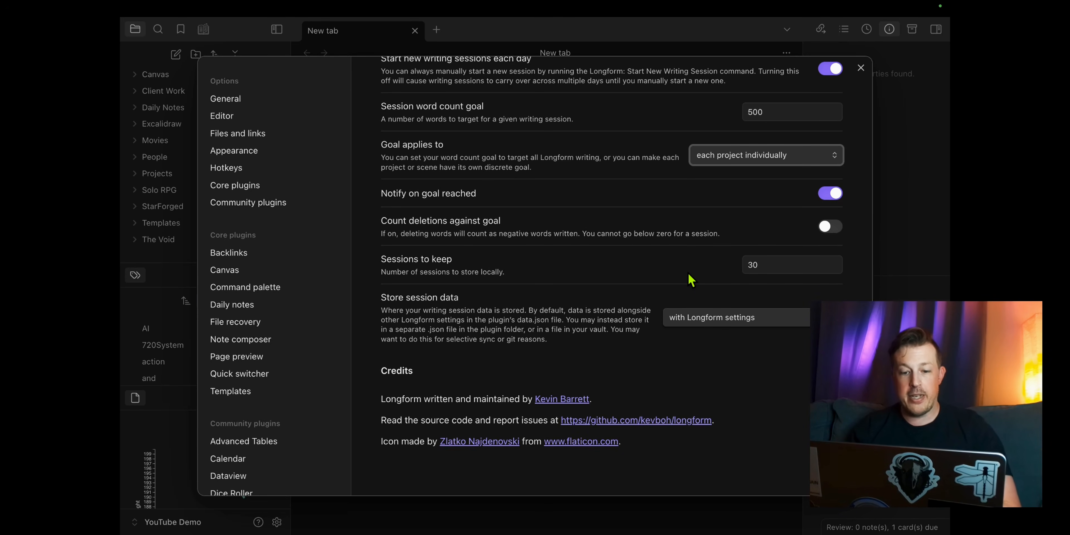
{"action": "left_click", "coordinate": [708, 316]}
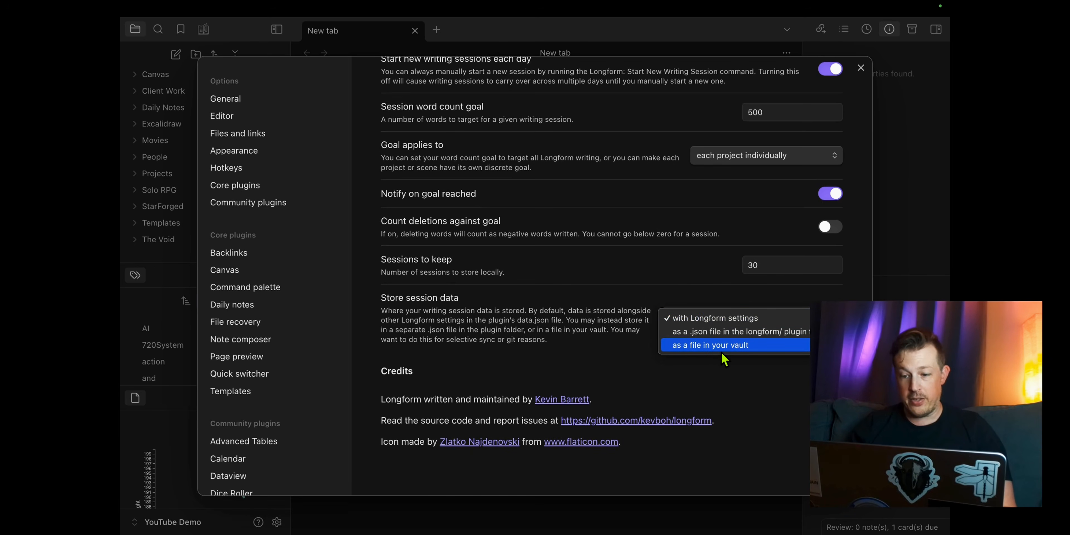
{"action": "left_click", "coordinate": [608, 333]}
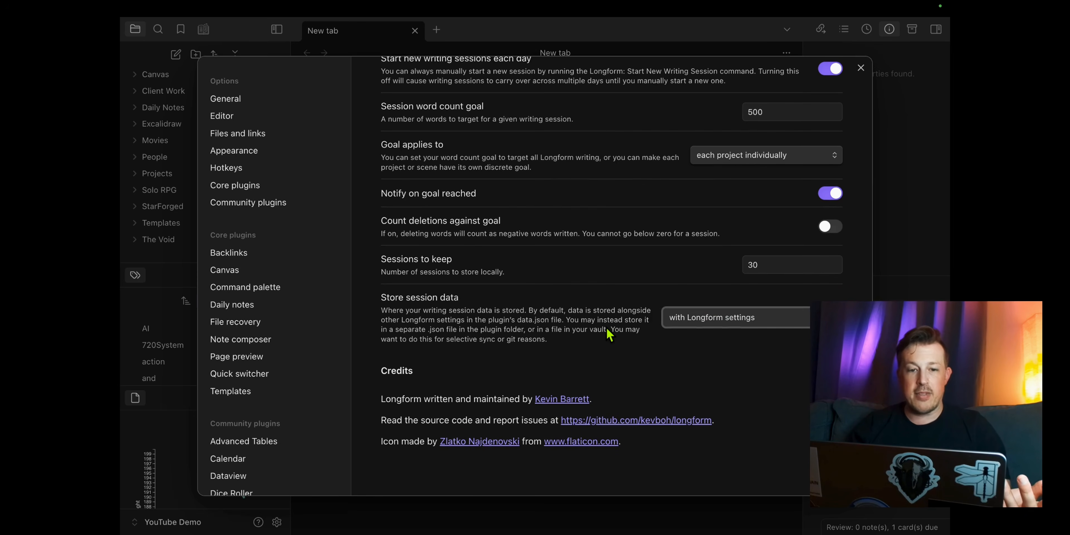
{"action": "scroll", "coordinate": [576, 275], "scroll_direction": "up", "scroll_amount": 3}
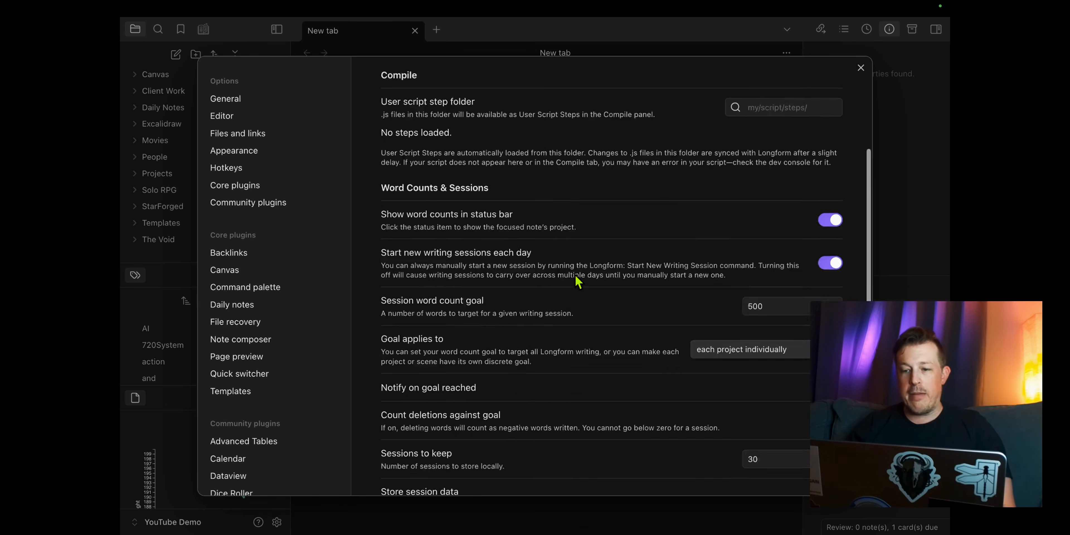
{"action": "scroll", "coordinate": [576, 280], "scroll_direction": "up", "scroll_amount": 5}
{"action": "left_click", "coordinate": [861, 67]}
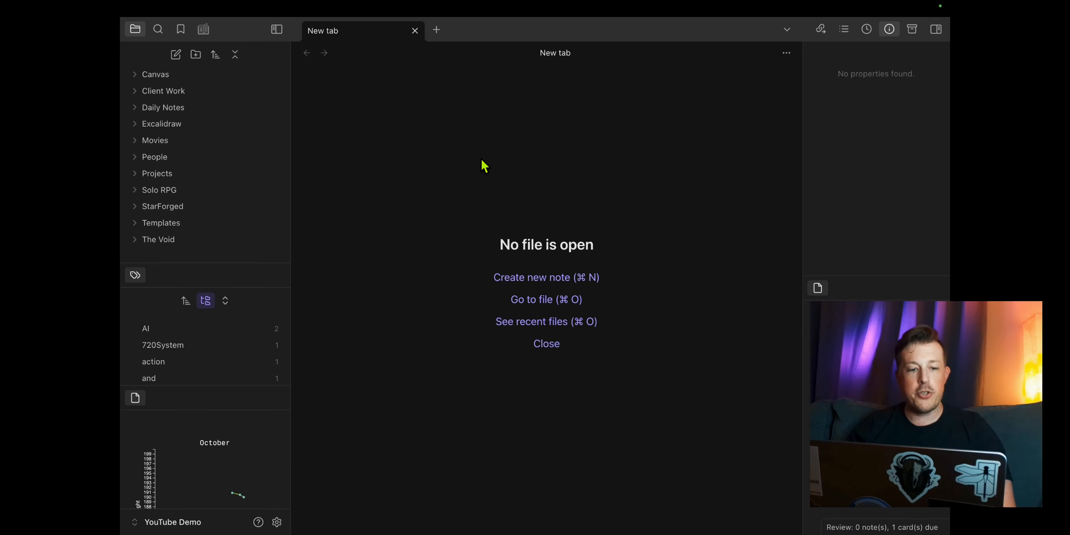
Step: Create a new folder named Novels at the top level of the vault
{"action": "left_click", "coordinate": [197, 55]}
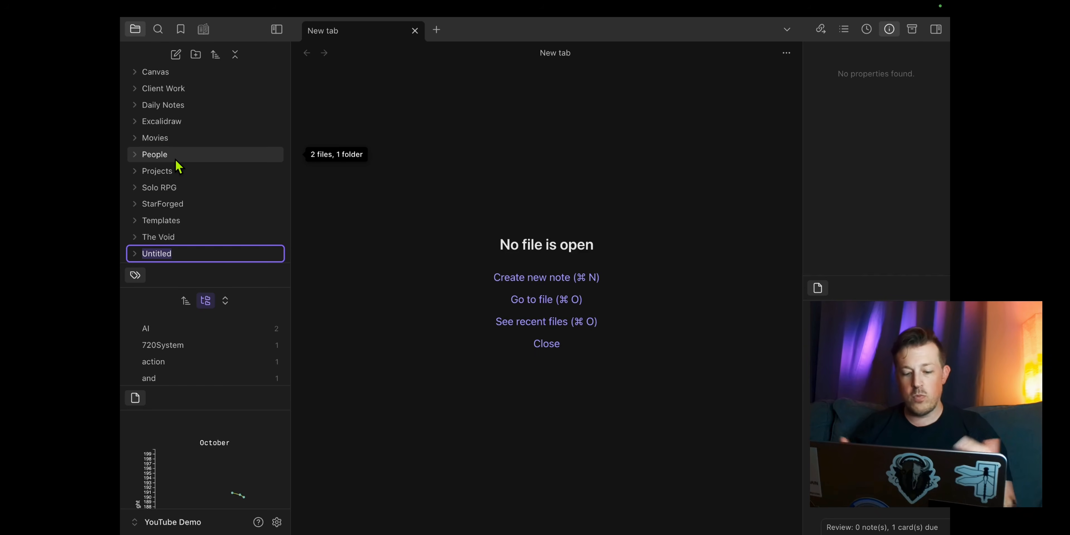
{"action": "scroll", "coordinate": [176, 162], "scroll_direction": "up", "scroll_amount": 2}
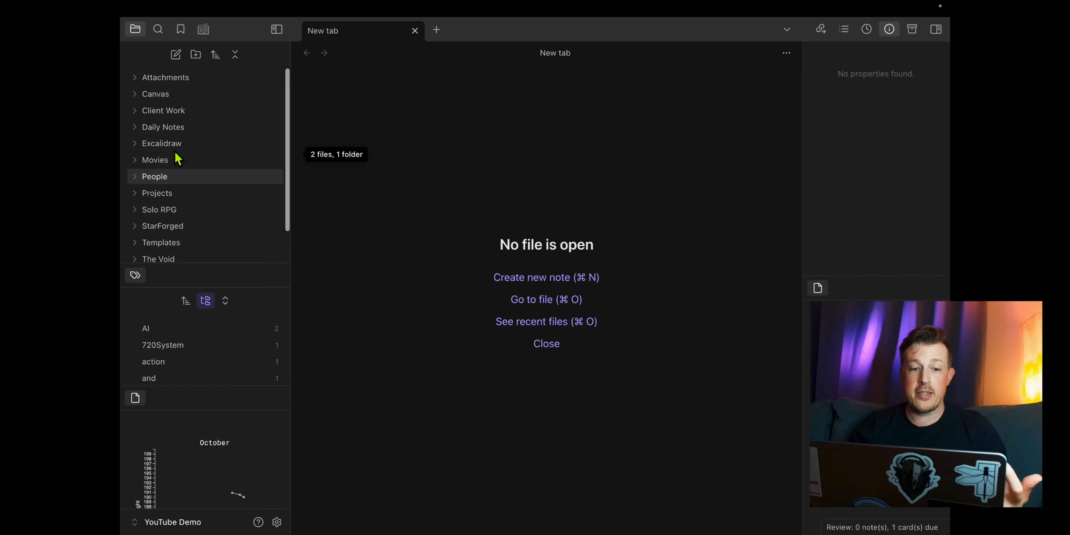
{"action": "scroll", "coordinate": [171, 166], "scroll_direction": "down", "scroll_amount": 2}
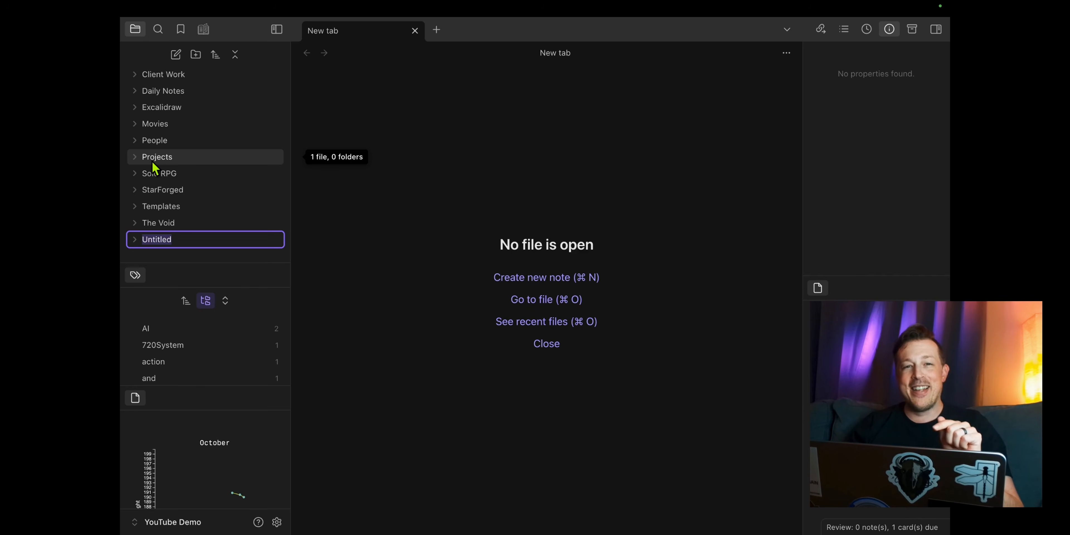
{"action": "type", "text": "Novels"}
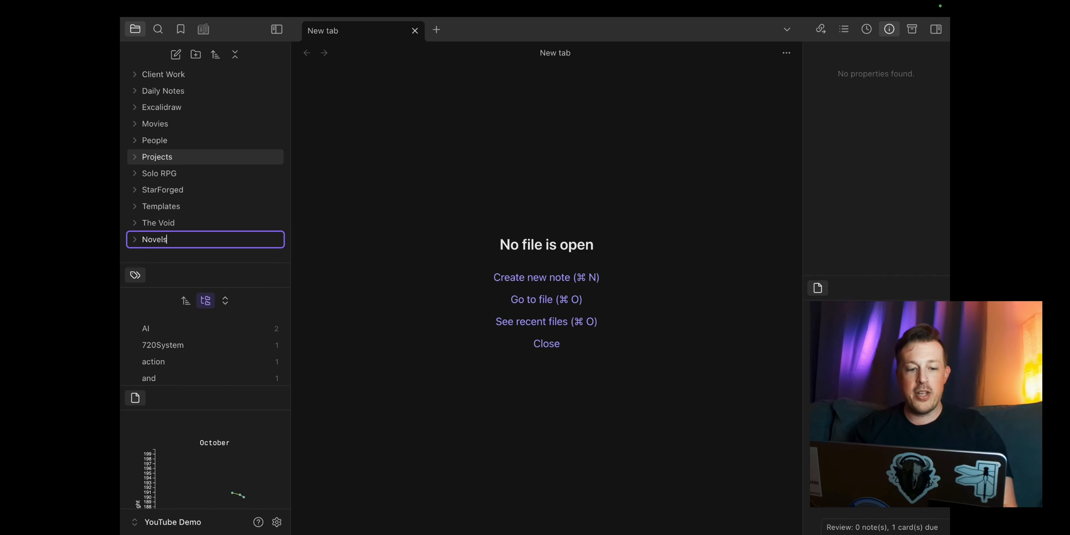
{"action": "key", "text": "Return"}
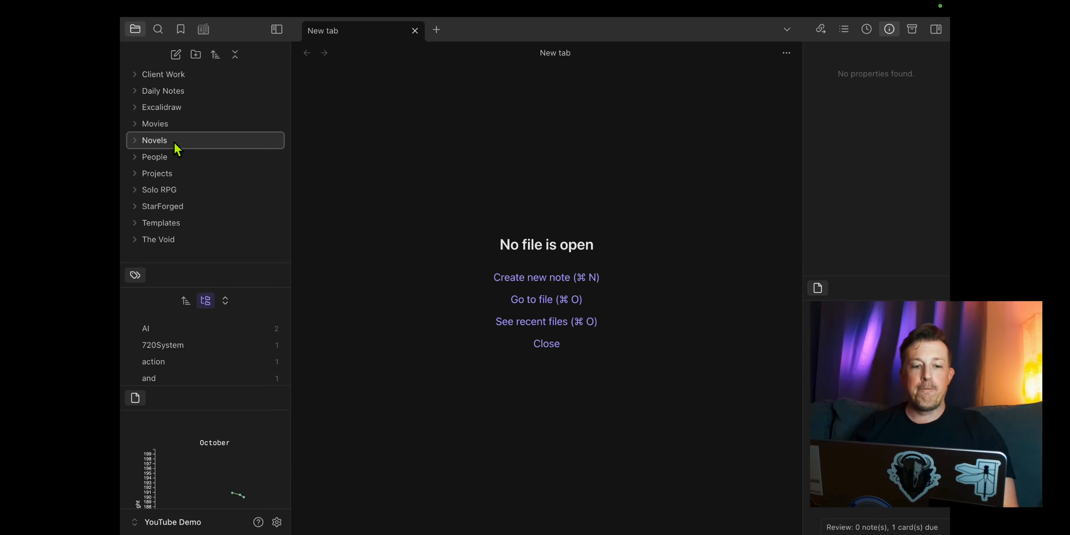
Step: Look over the Longform pane with its project word count and drafts sections
{"action": "left_click", "coordinate": [205, 29]}
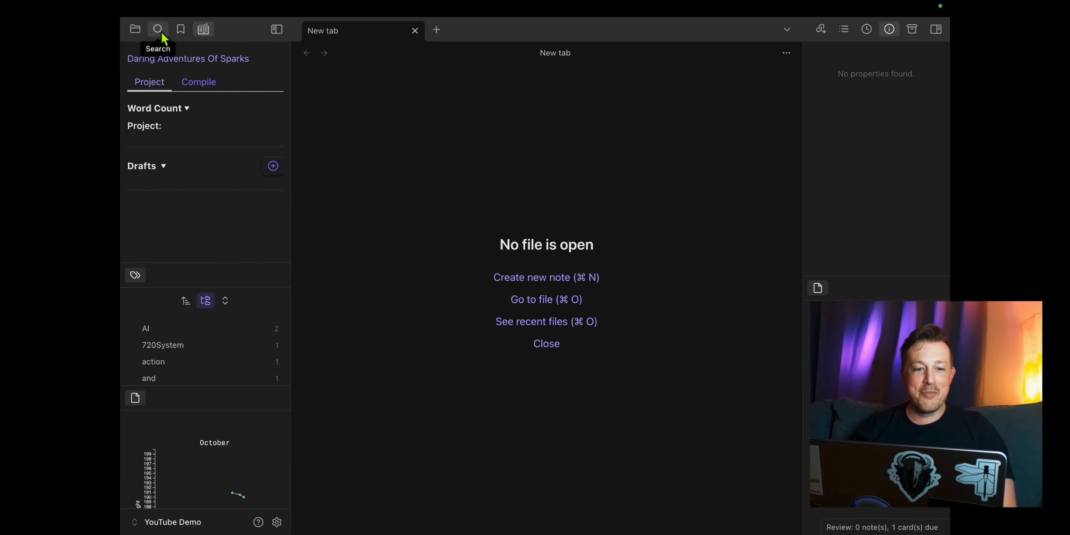
{"action": "right_click", "coordinate": [203, 30]}
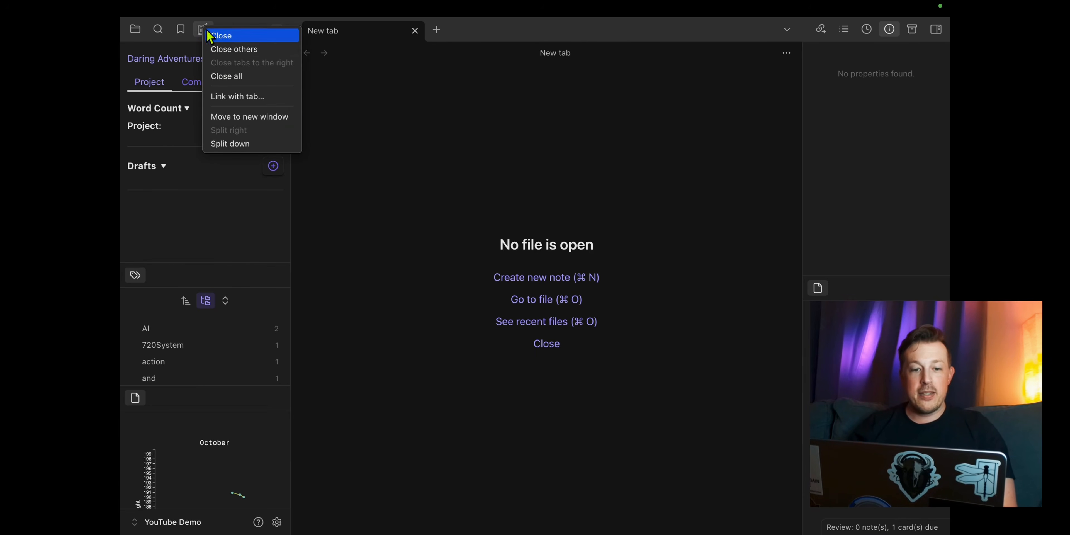
{"action": "left_click", "coordinate": [378, 138]}
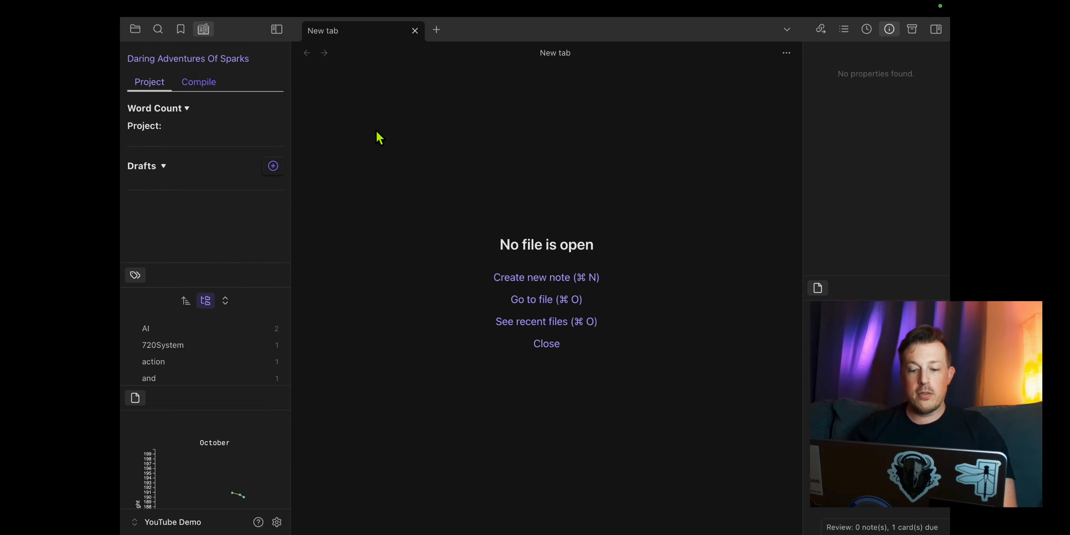
{"action": "key", "text": "super+p"}
{"action": "key", "text": "Escape"}
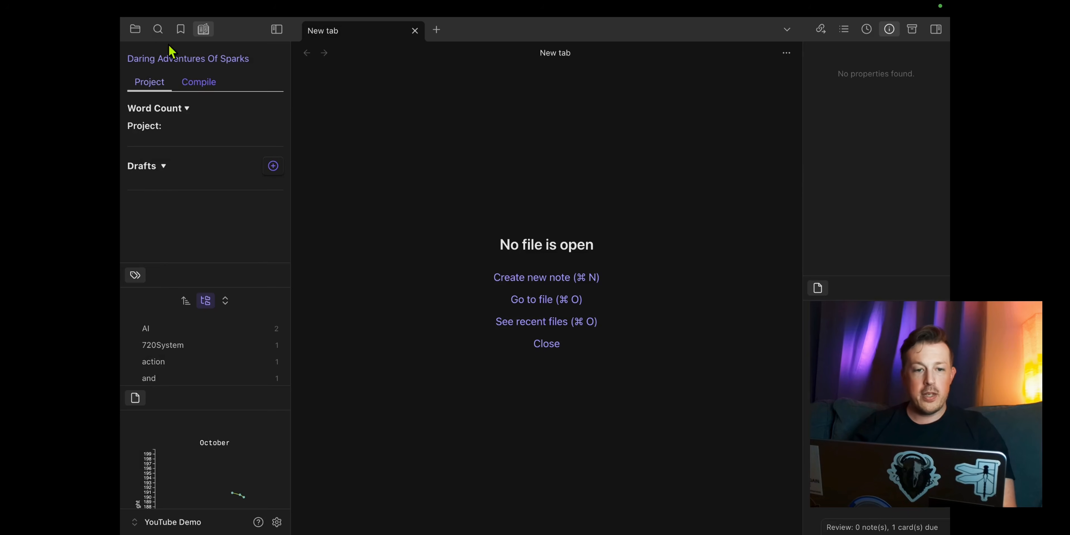
Step: Create a multi-scene Longform project titled The Mighty Adventures Of Thor inside the Novels folder
{"action": "left_click", "coordinate": [135, 28]}
{"action": "left_click", "coordinate": [189, 141]}
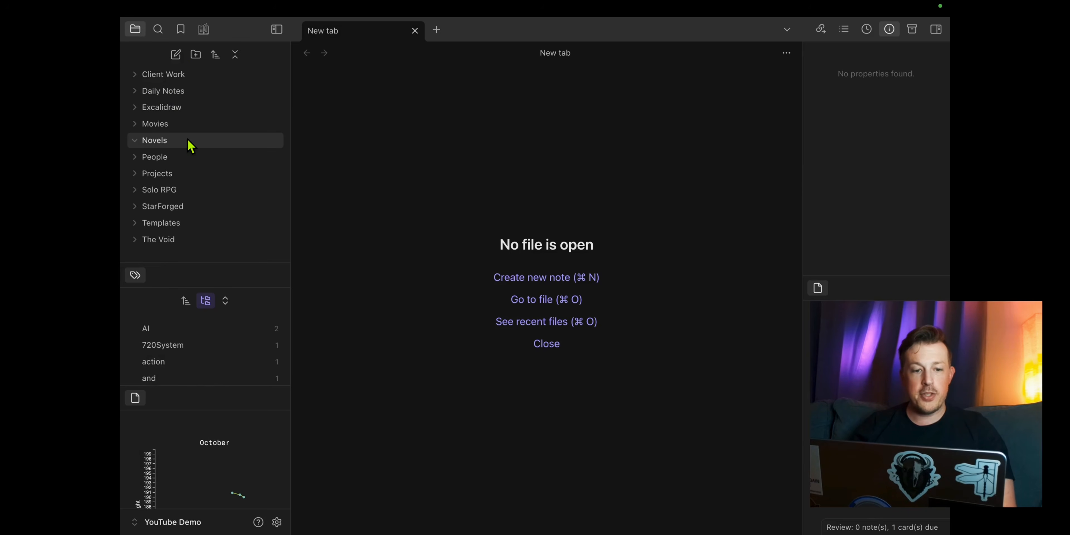
{"action": "right_click", "coordinate": [176, 139]}
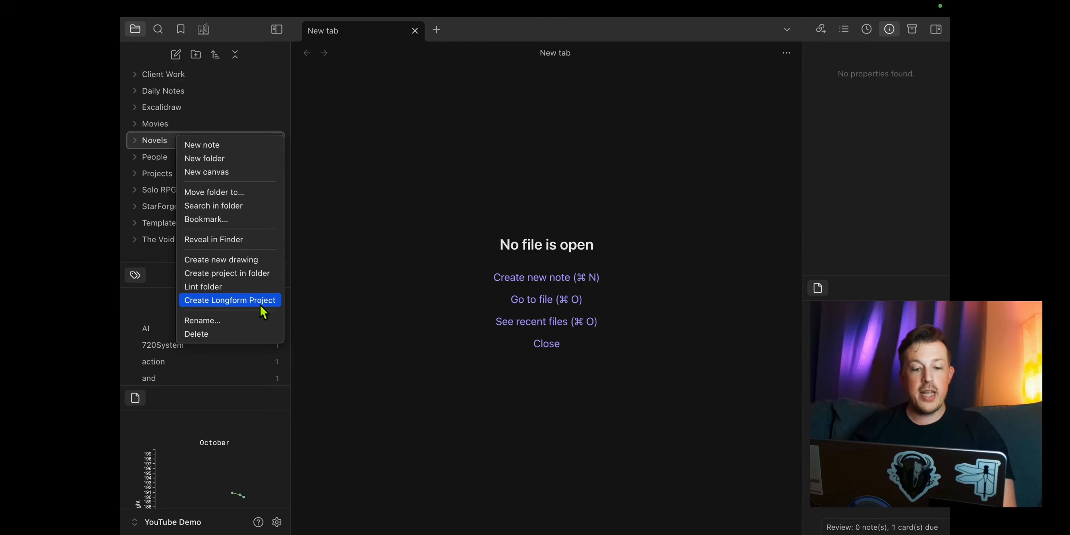
{"action": "left_click", "coordinate": [214, 302]}
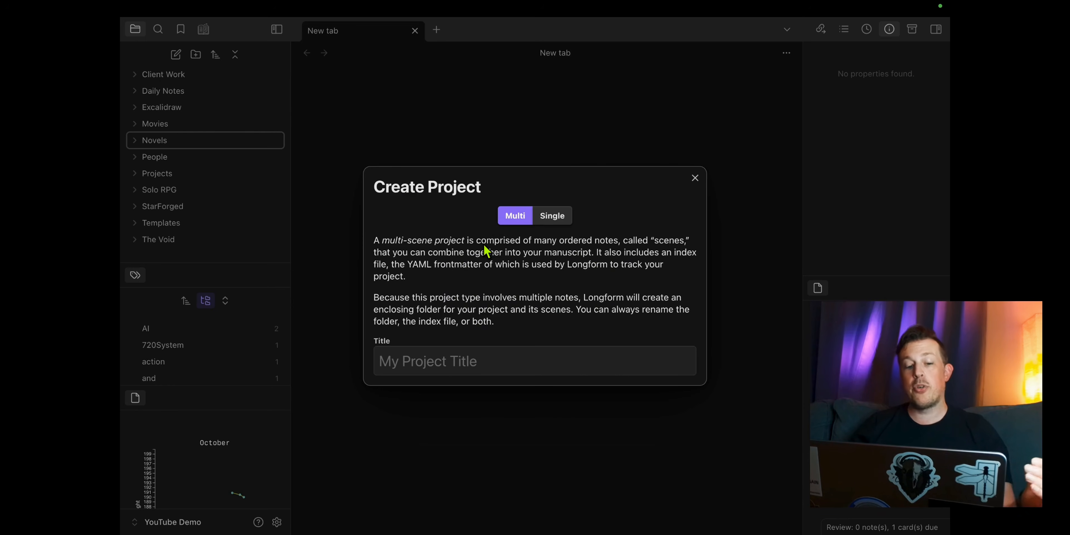
{"action": "left_click", "coordinate": [557, 217]}
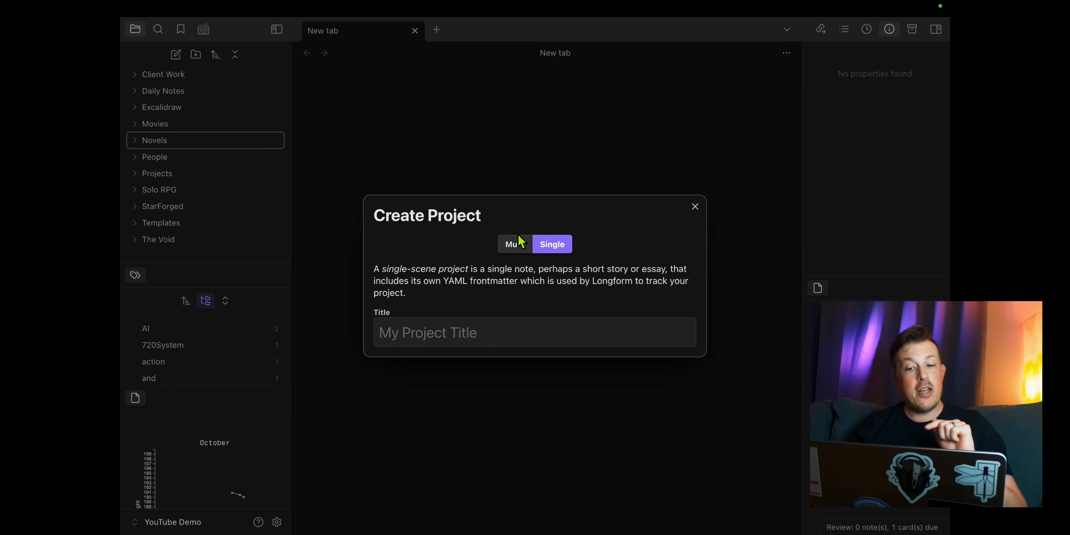
{"action": "left_click", "coordinate": [515, 242]}
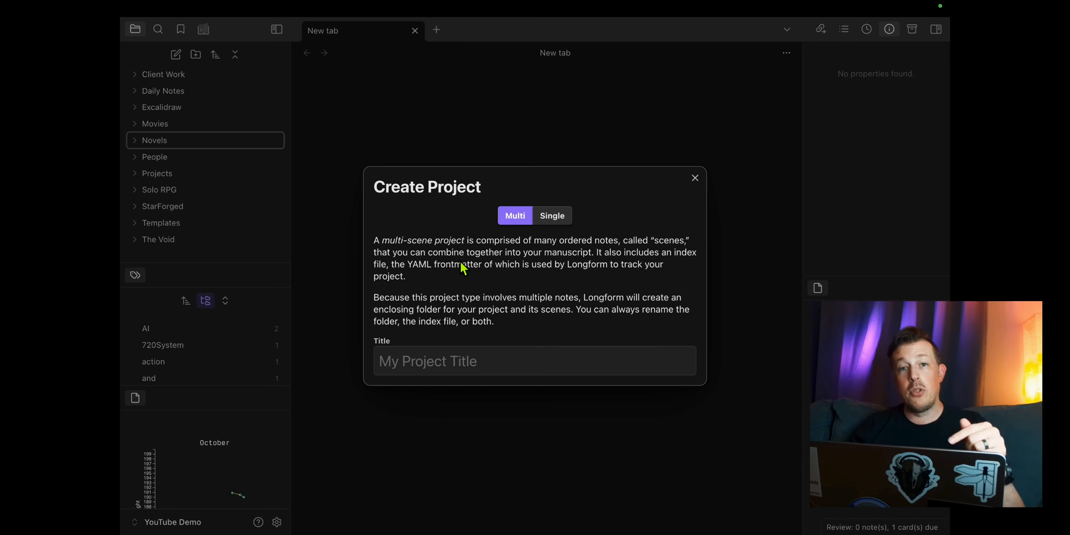
{"action": "left_click", "coordinate": [442, 358]}
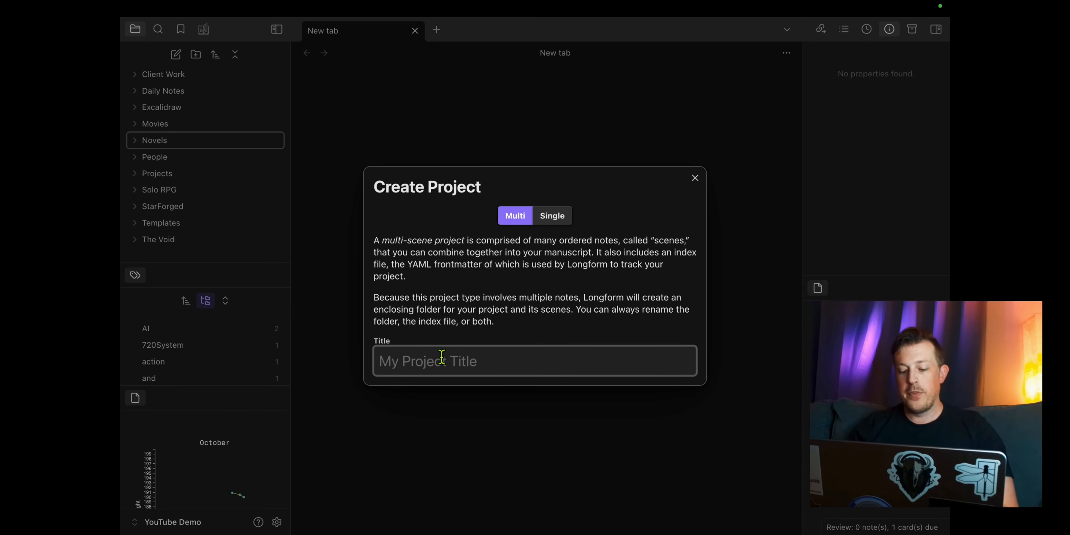
{"action": "type", "text": "The Mighty "}
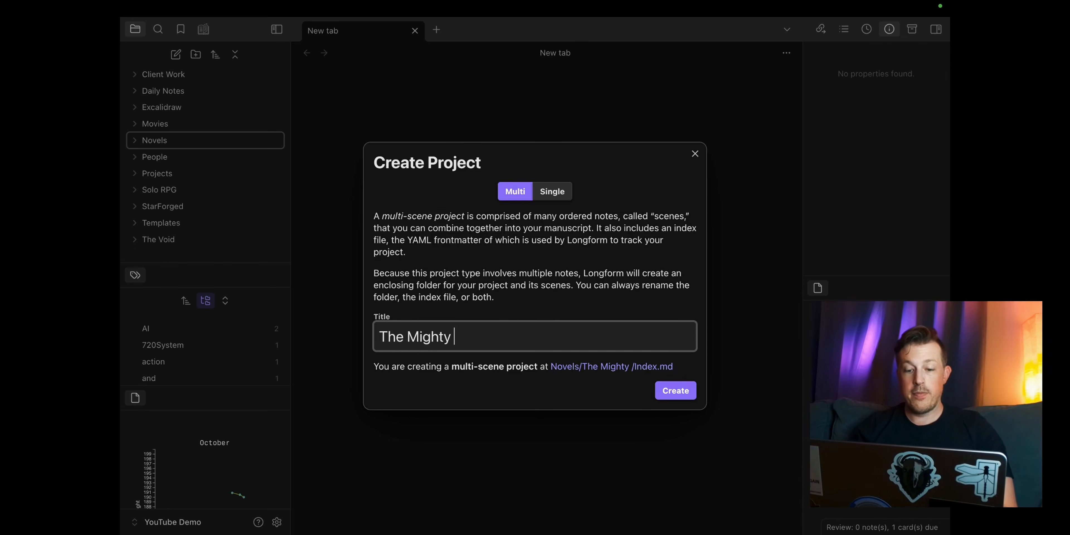
{"action": "type", "text": "Adventures "}
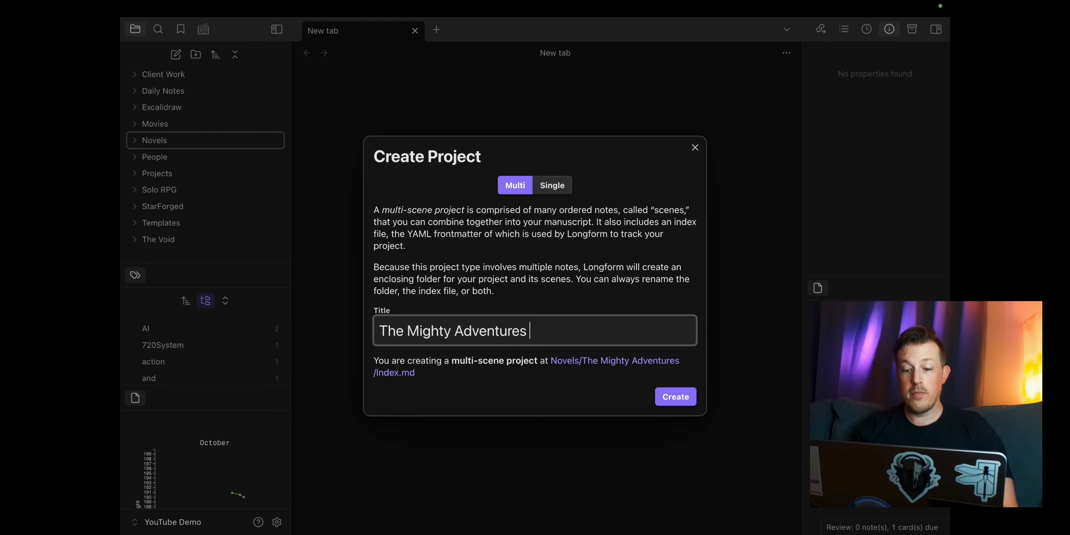
{"action": "type", "text": "Of Thor"}
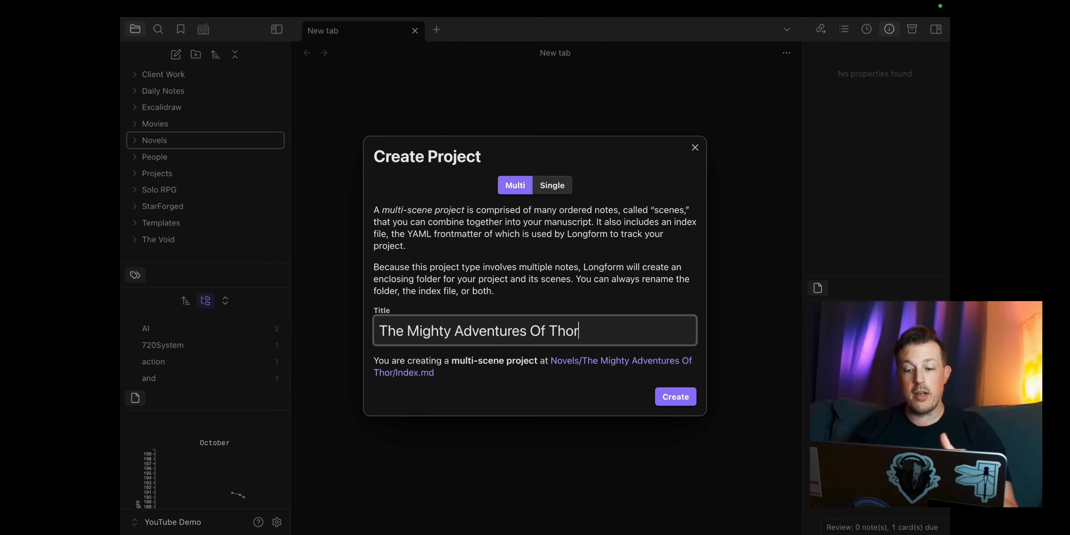
{"action": "left_click", "coordinate": [677, 400]}
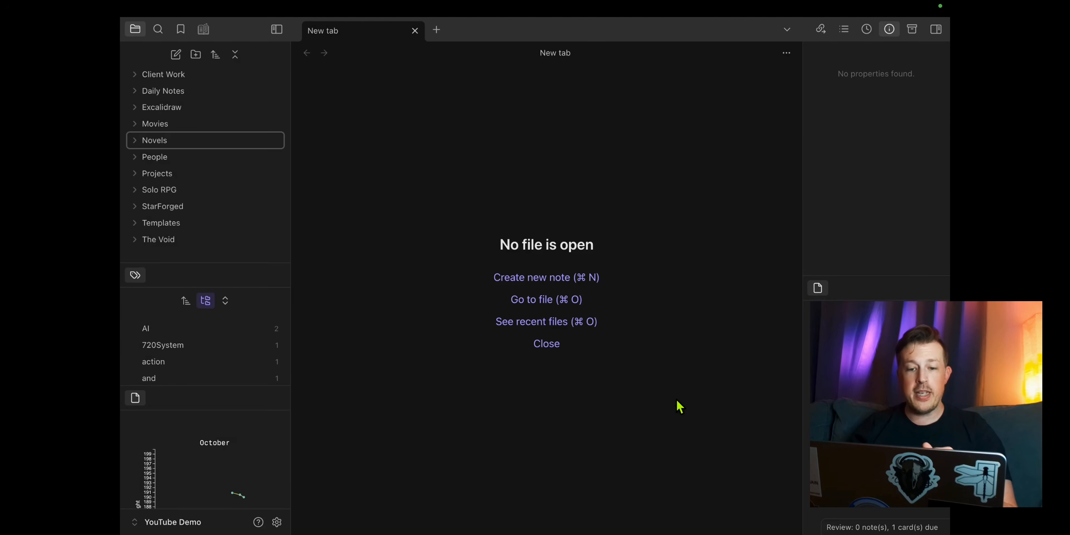
Step: Expand the Novels folder in the file list and look at the new project folder inside it
{"action": "left_click", "coordinate": [141, 142]}
{"action": "left_click", "coordinate": [160, 156]}
{"action": "left_click", "coordinate": [166, 156]}
{"action": "left_click", "coordinate": [171, 157]}
{"action": "left_click", "coordinate": [177, 159]}
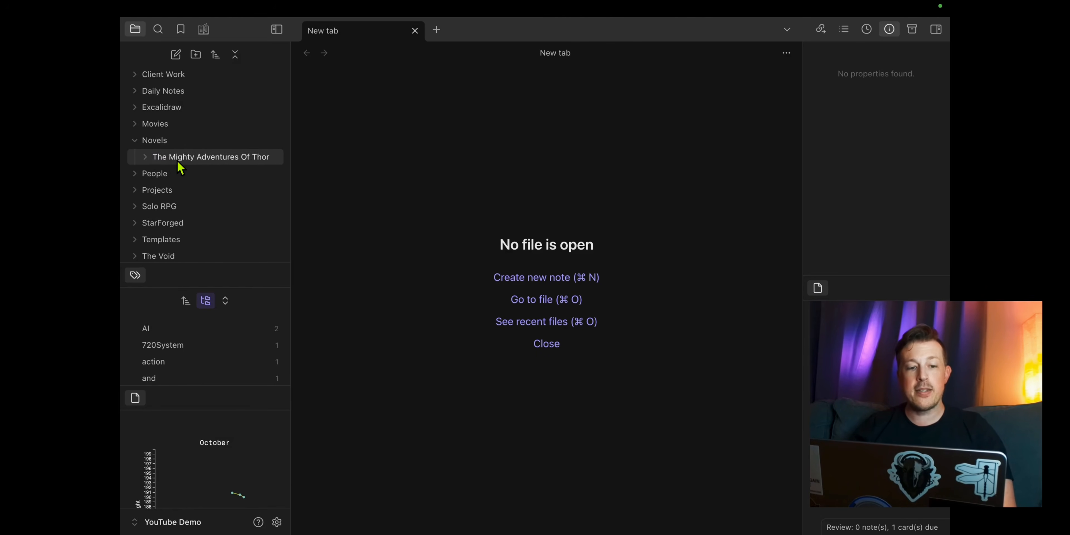
{"action": "left_click", "coordinate": [174, 160]}
{"action": "left_click", "coordinate": [178, 157]}
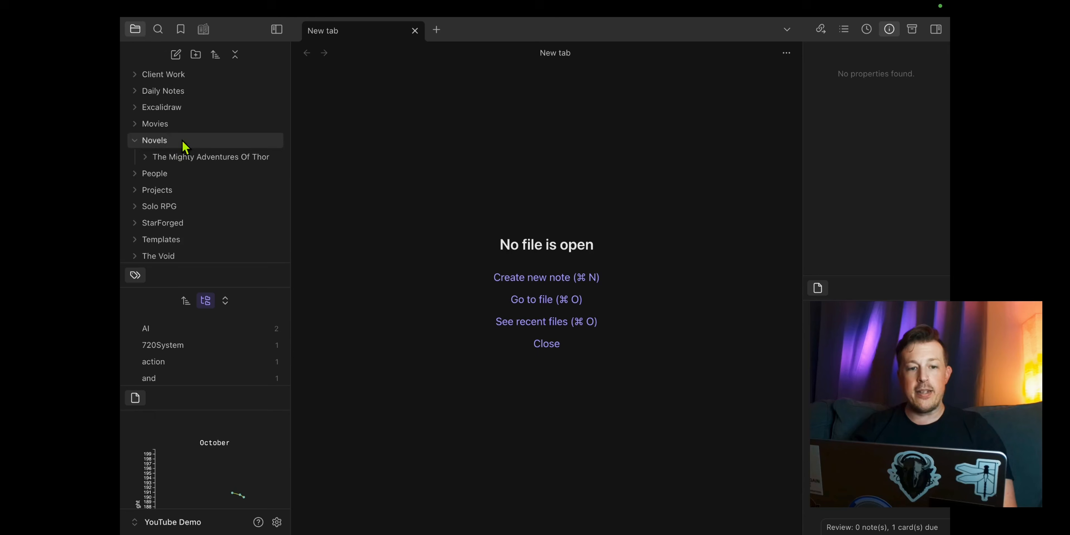
Step: Open the Longform pane, switch to the Daring Adventures Of Sparks project and back to The Mighty Adventures Of Thor
{"action": "left_click", "coordinate": [204, 30]}
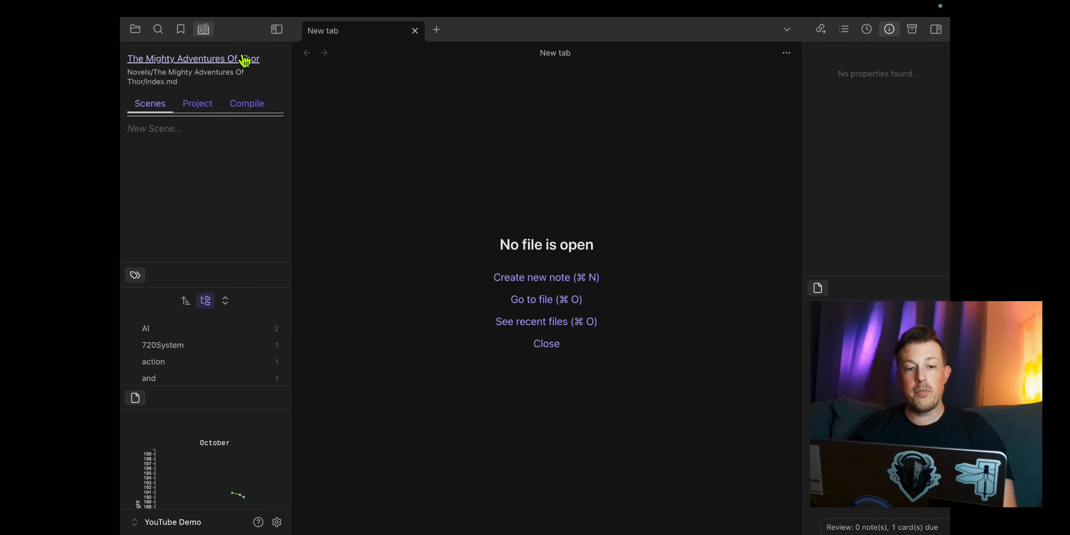
{"action": "left_click", "coordinate": [214, 60]}
{"action": "left_click", "coordinate": [211, 45]}
{"action": "left_click", "coordinate": [210, 62]}
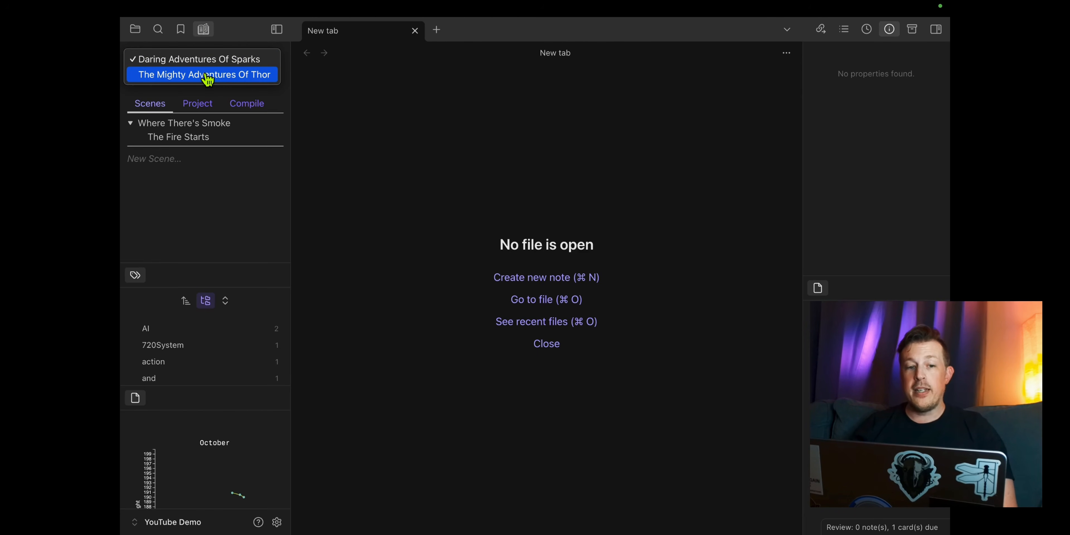
{"action": "left_click", "coordinate": [207, 77]}
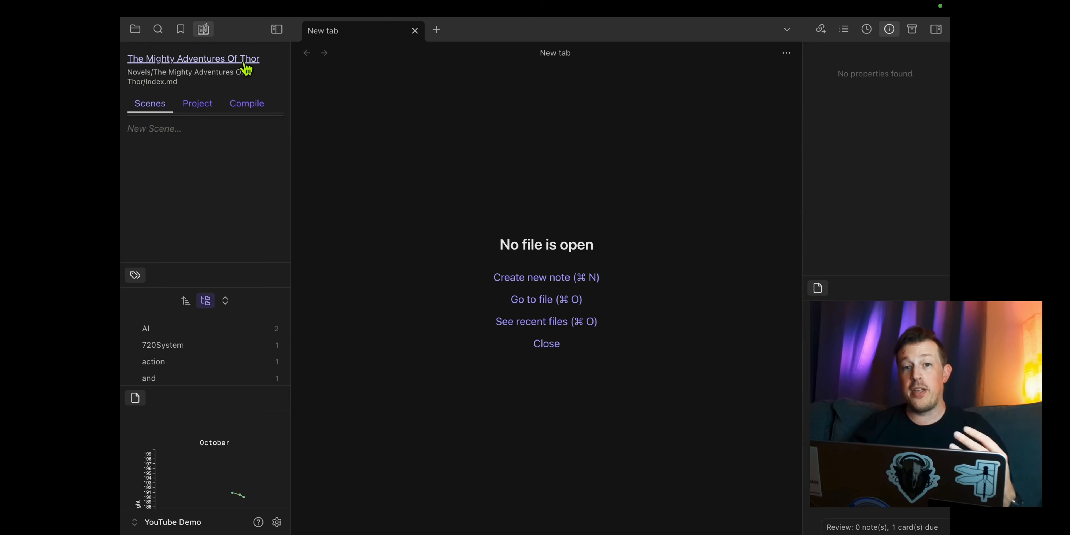
Step: Check the project folder in the file list, return to Longform and change the project from Daring Adventures Of Sparks to The Mighty Adventures Of Thor
{"action": "left_click", "coordinate": [135, 29]}
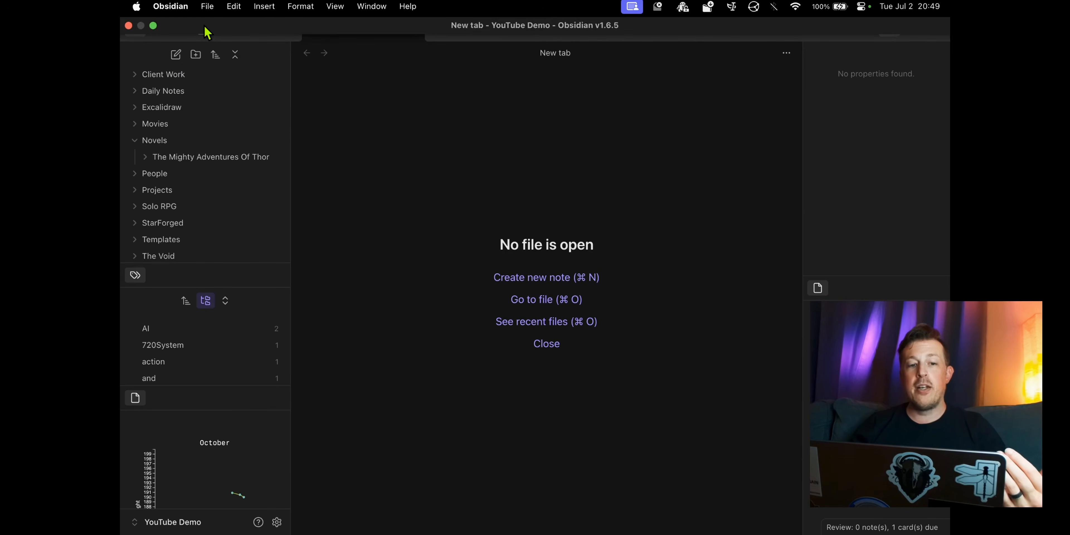
{"action": "left_click", "coordinate": [203, 29]}
{"action": "left_click", "coordinate": [206, 64]}
{"action": "left_click", "coordinate": [207, 45]}
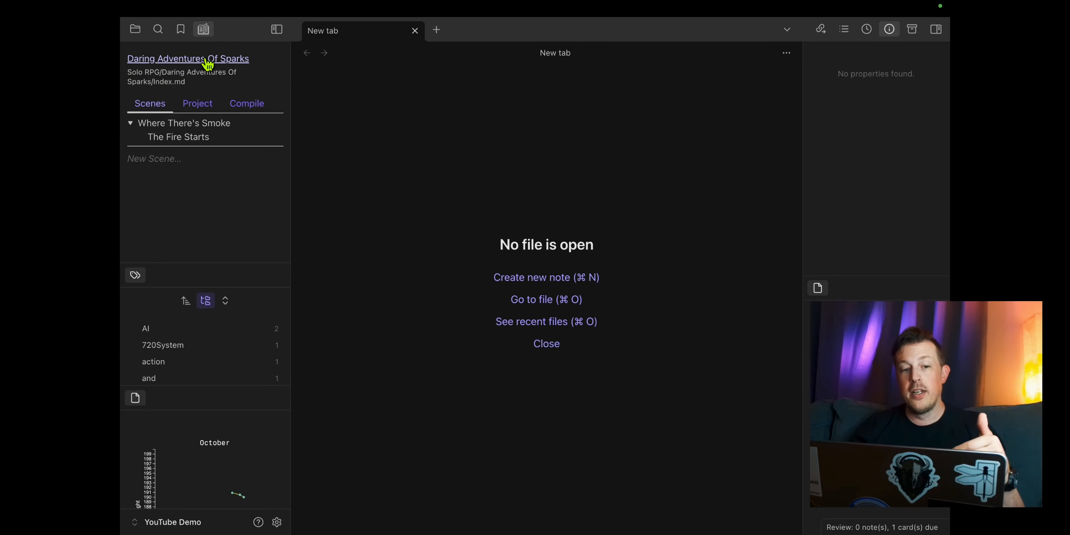
{"action": "left_click", "coordinate": [206, 63]}
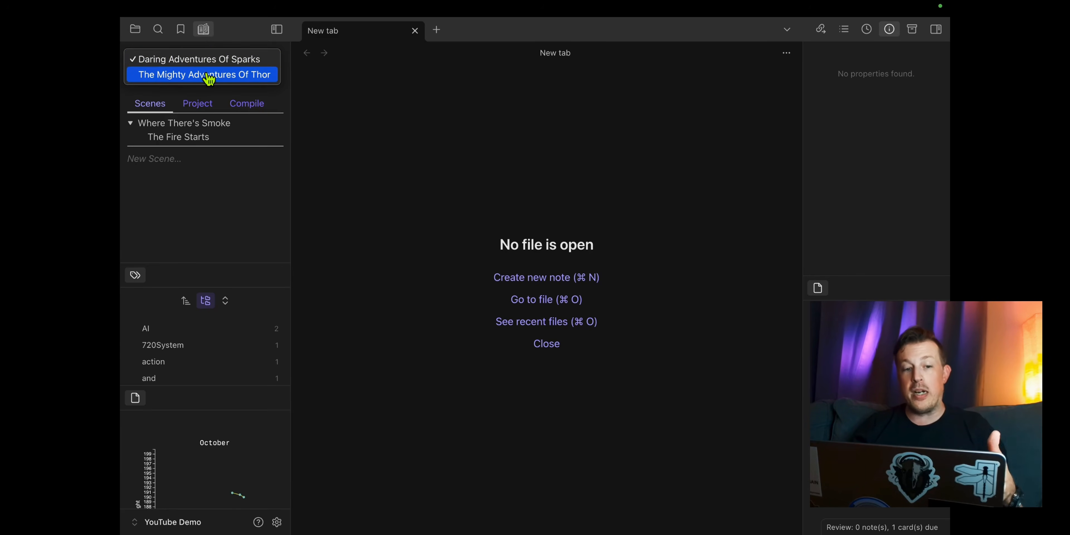
{"action": "left_click", "coordinate": [208, 76]}
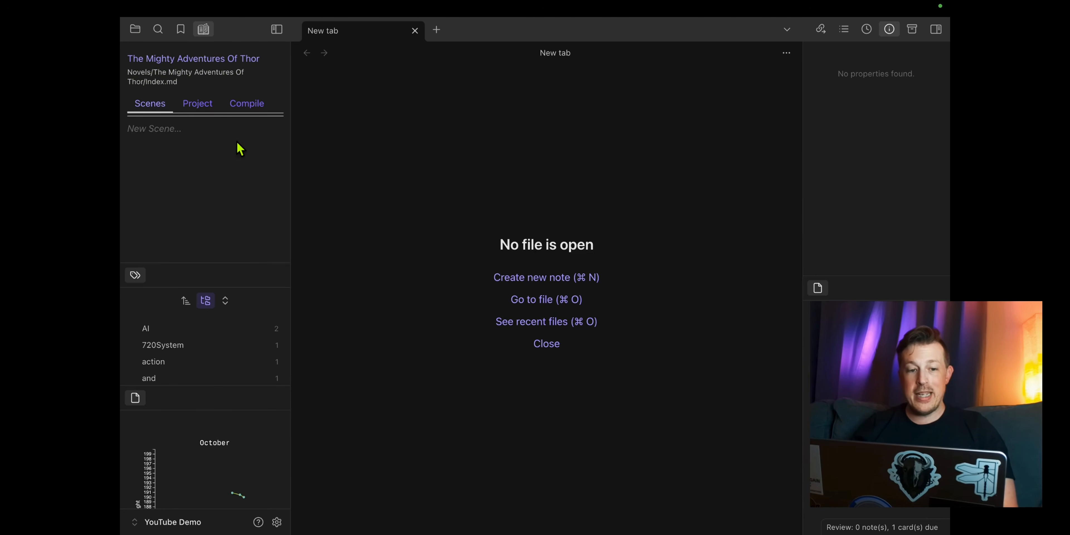
Step: Add a scene named Introduction to The Mighty Adventures Of Thor project
{"action": "left_click", "coordinate": [175, 123]}
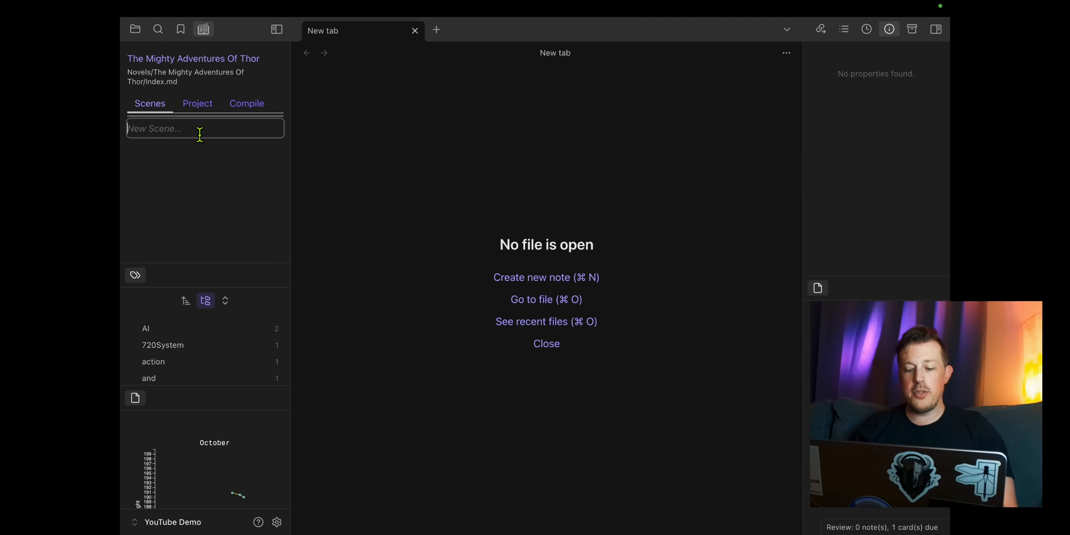
{"action": "type", "text": "Introduction"}
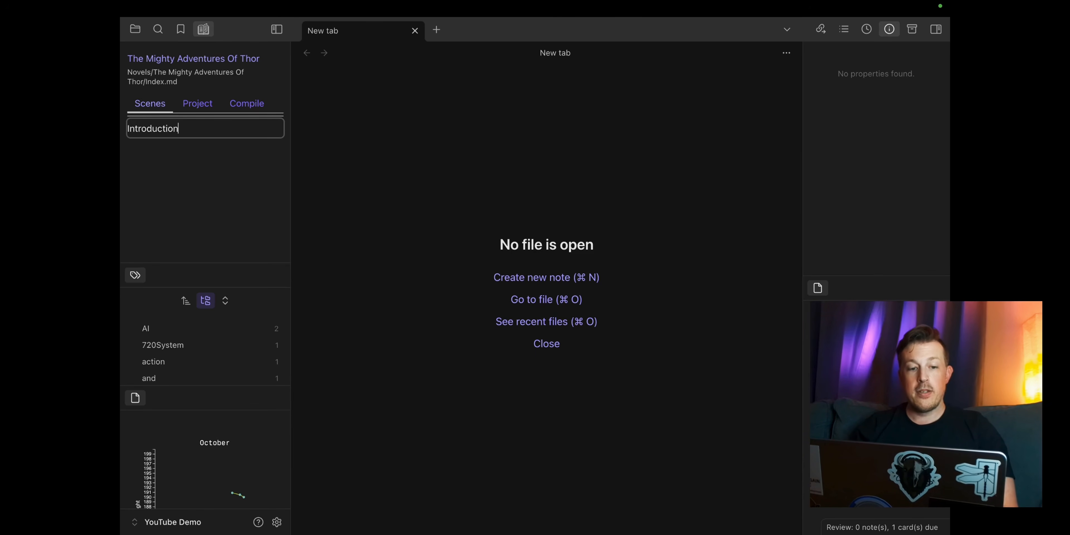
{"action": "key", "text": "Return"}
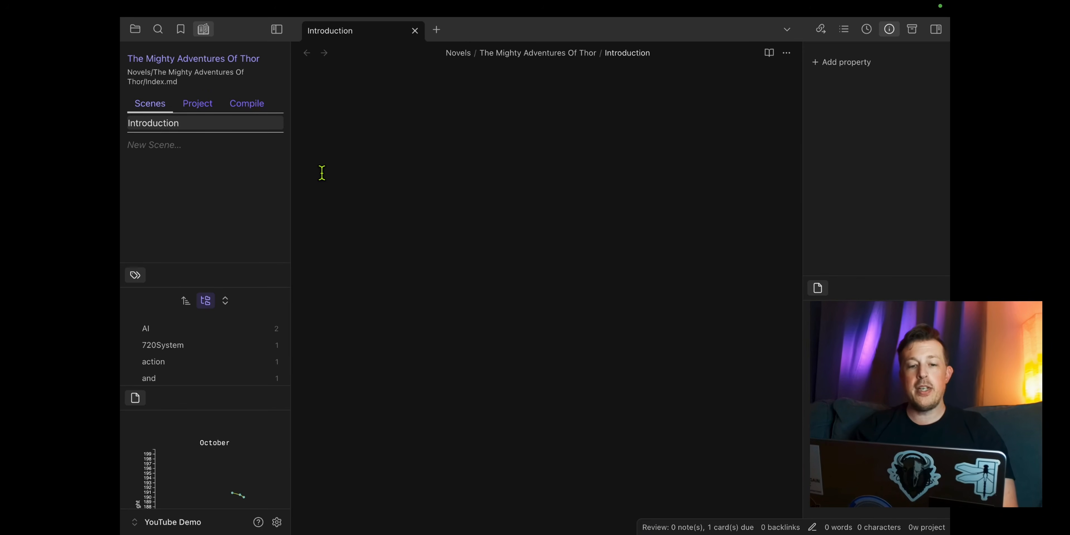
Step: Write "You can type away to your heart's content." in the Introduction scene and insert filler paragraphs below it with the ;bi snippet
{"action": "type", "text": "You can type away"}
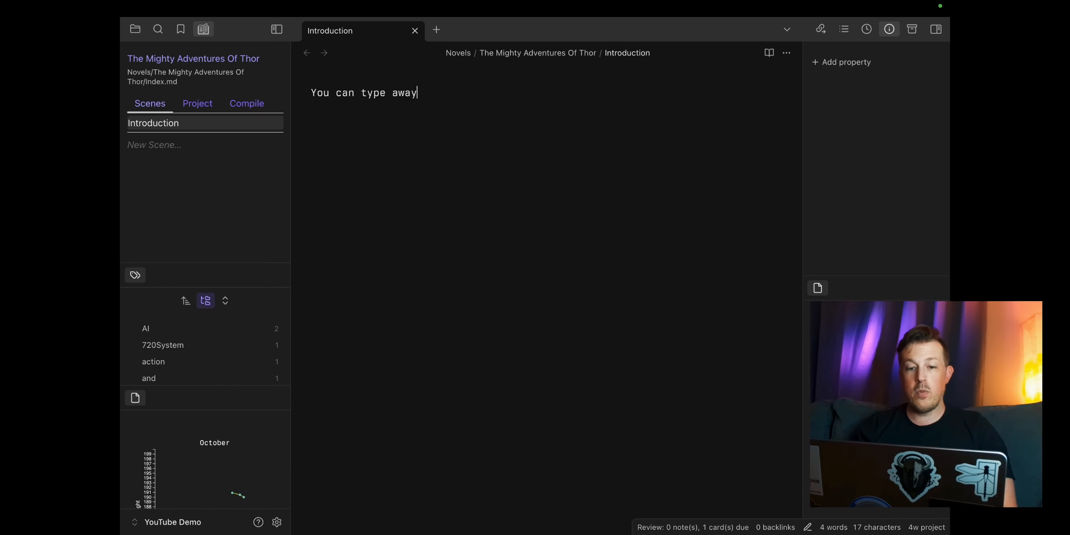
{"action": "type", "text": " to your heart's content."}
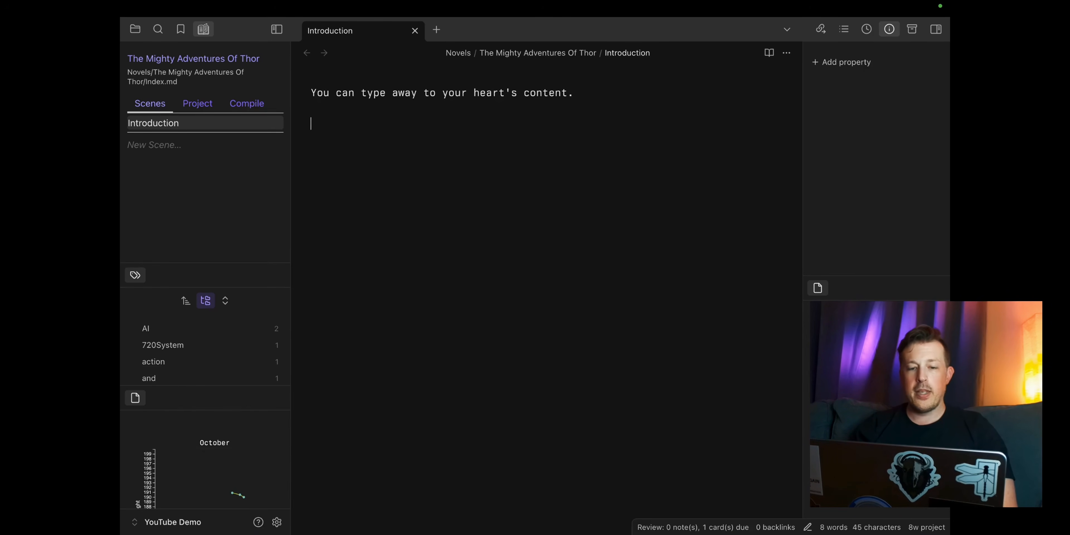
{"action": "type", "text": ";bi"}
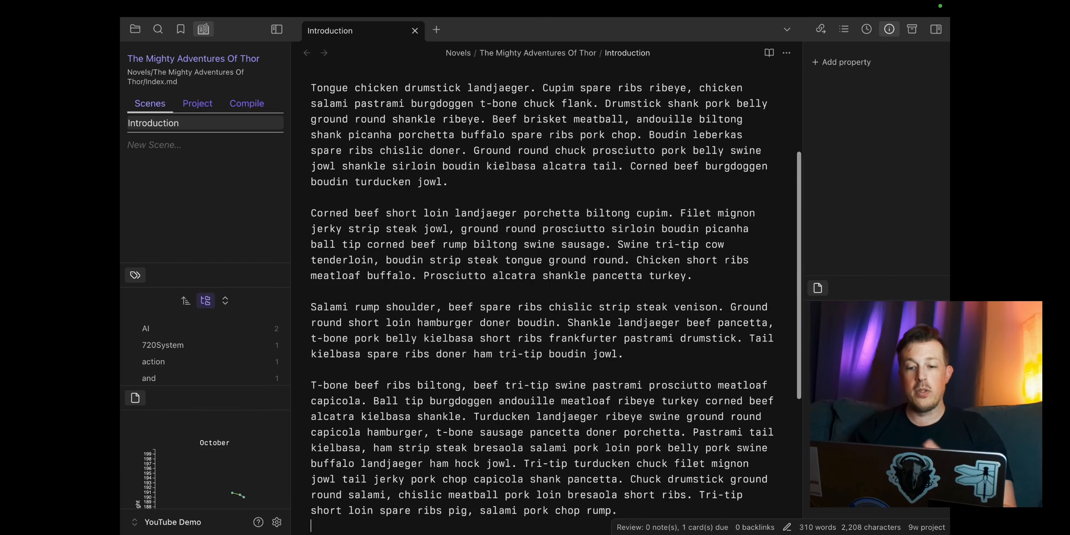
{"action": "scroll", "coordinate": [507, 120], "scroll_direction": "up", "scroll_amount": 5}
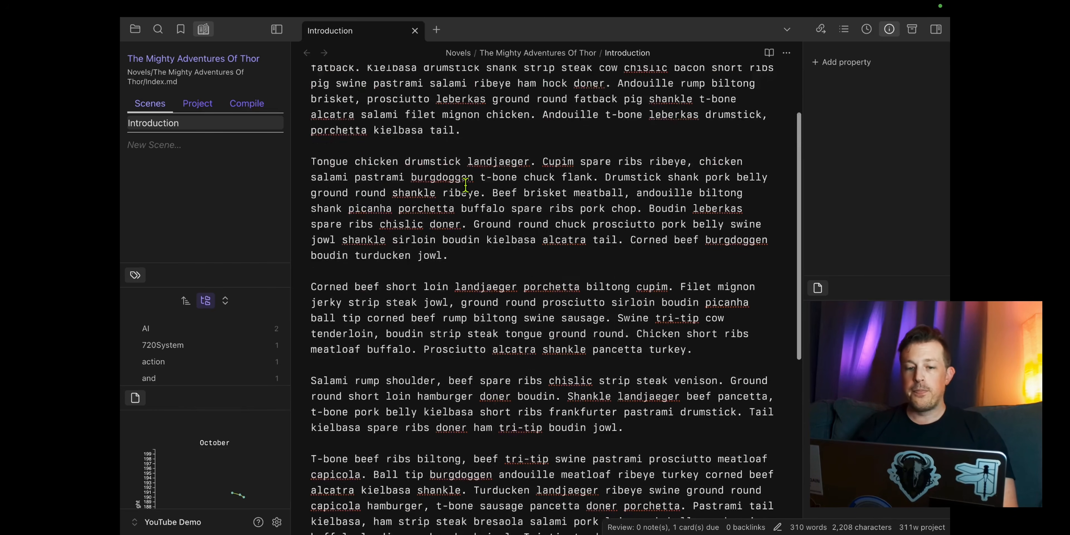
{"action": "scroll", "coordinate": [507, 120], "scroll_direction": "down", "scroll_amount": 10}
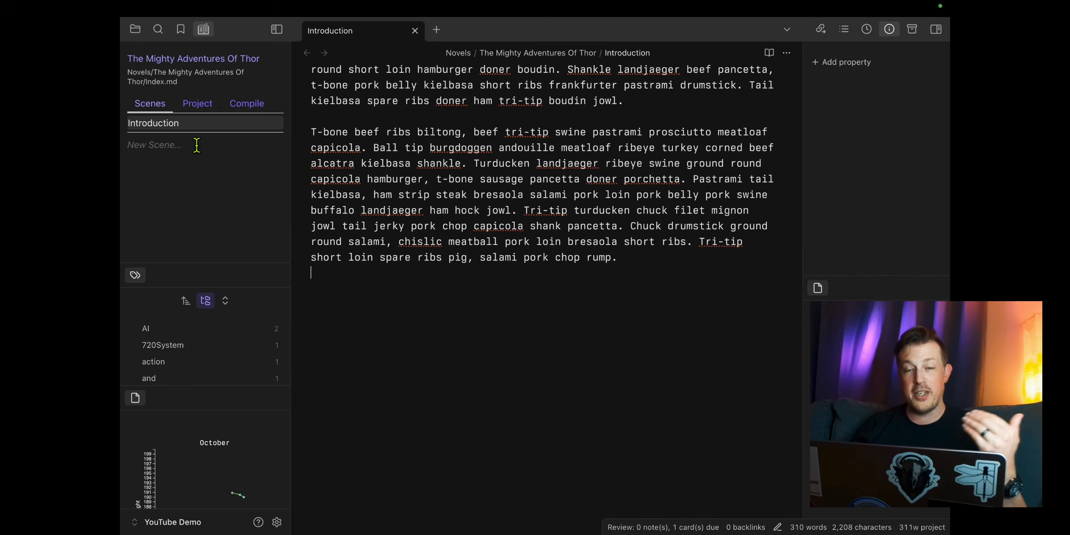
Step: Add a scene named Act 1 and write "In fair verona where we lay our scene." in it
{"action": "left_click", "coordinate": [197, 145]}
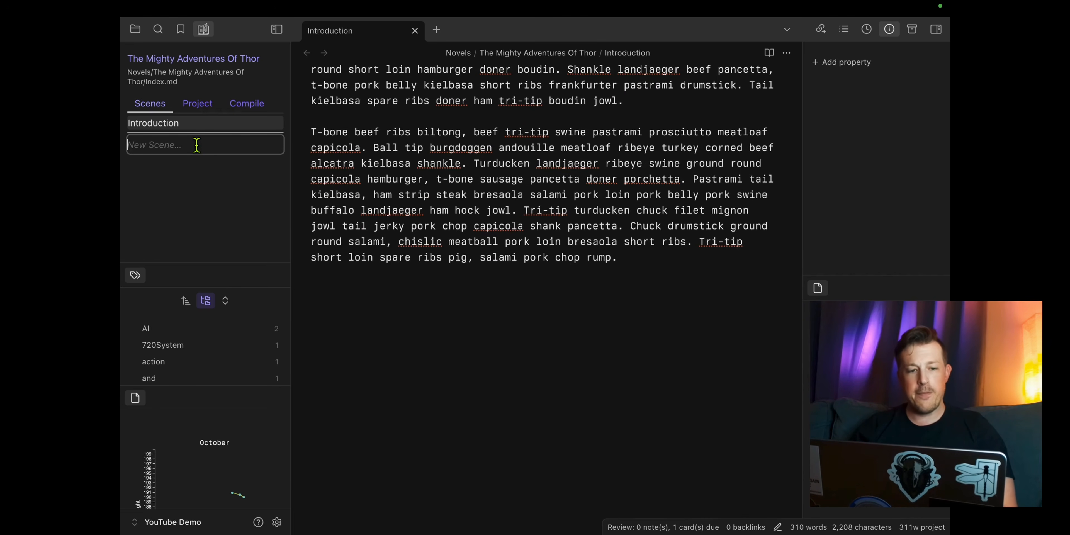
{"action": "type", "text": "Act 1"}
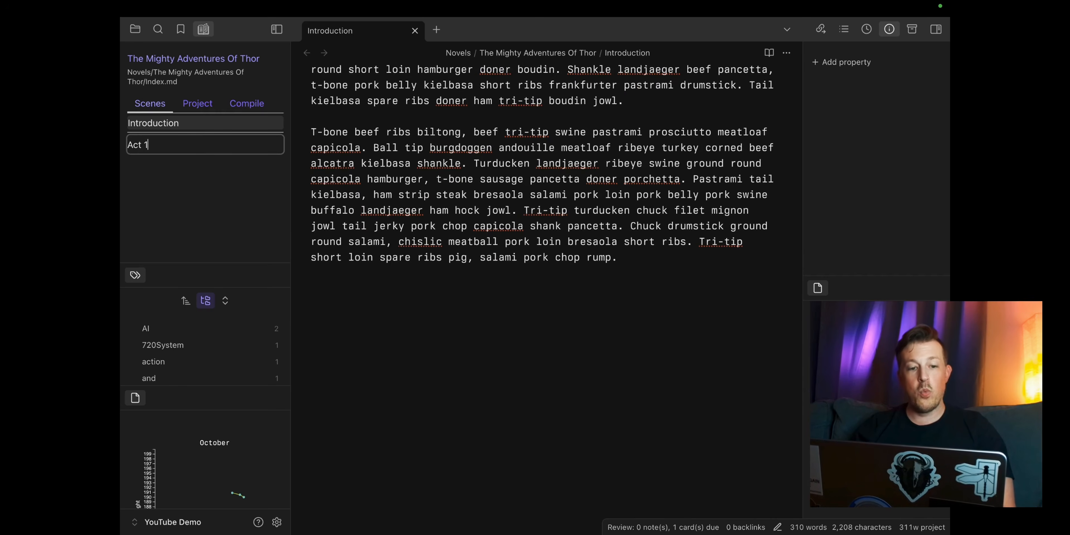
{"action": "key", "text": "Return"}
{"action": "type", "text": "In "}
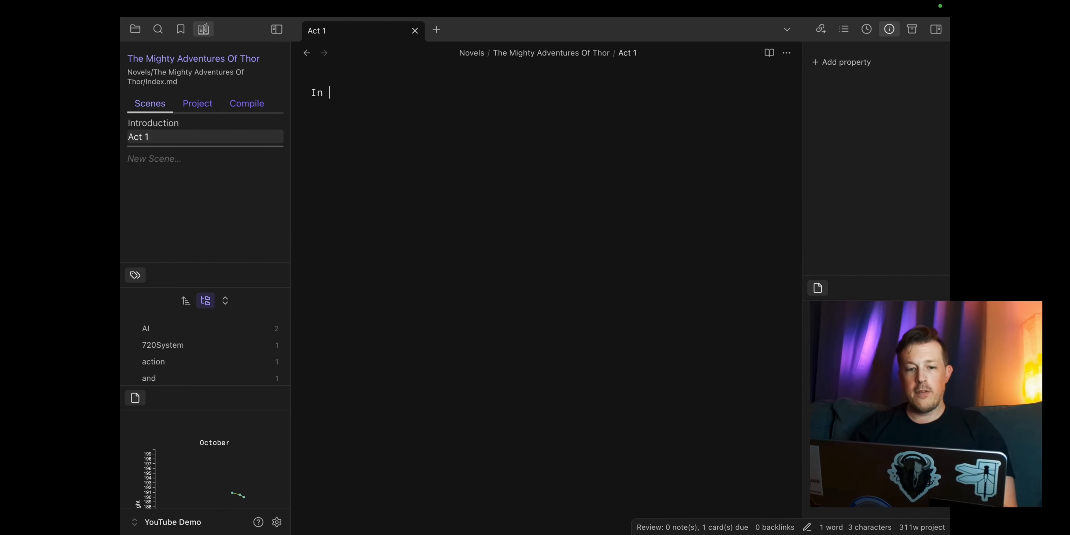
{"action": "type", "text": "fair verona where we lay our scene."}
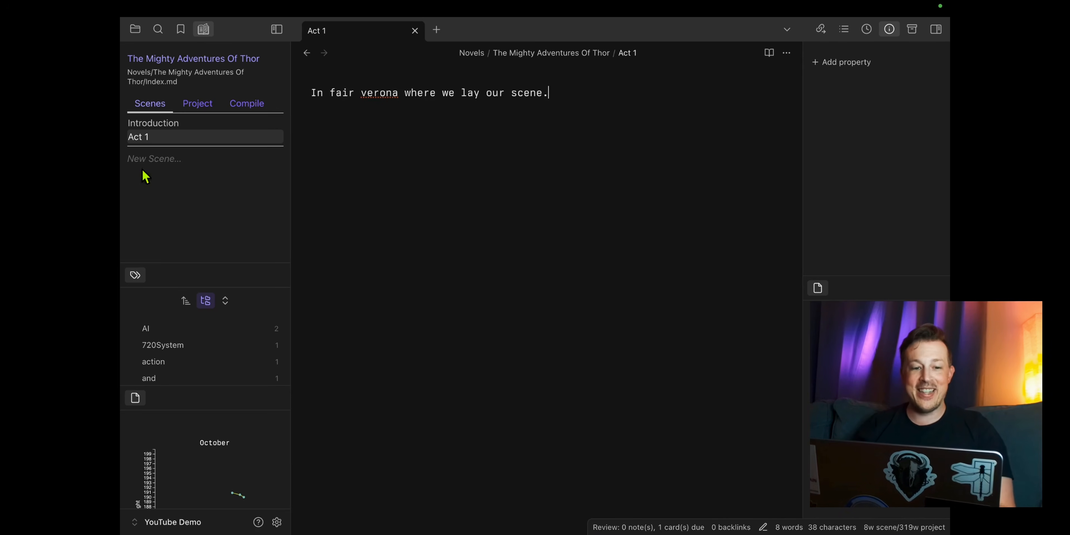
Step: Add a scene named Scene 1 and write "Lots of stuff happens here." in it
{"action": "left_click", "coordinate": [164, 157]}
{"action": "type", "text": "Scen"}
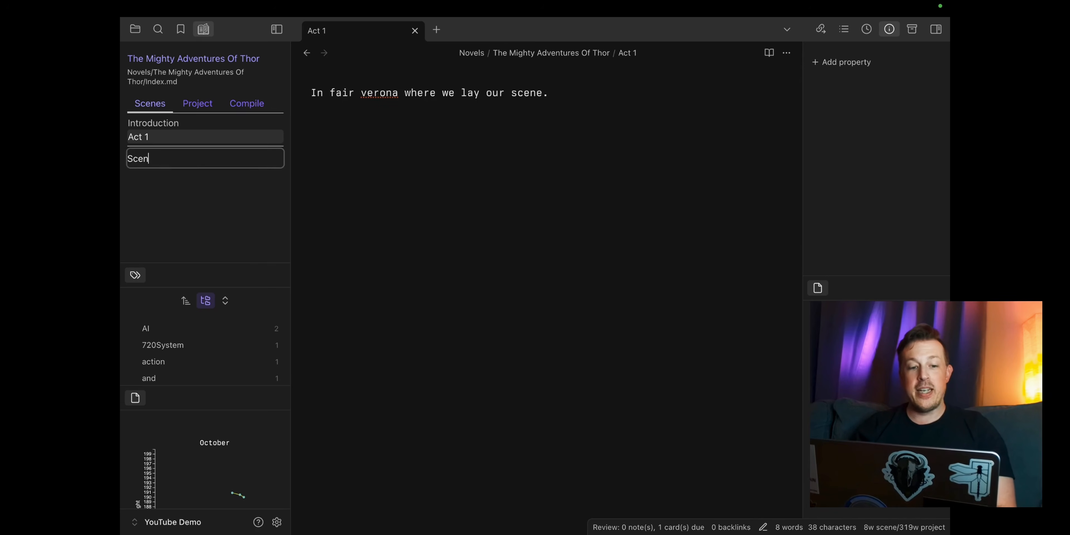
{"action": "type", "text": "e 1"}
{"action": "key", "text": "Return"}
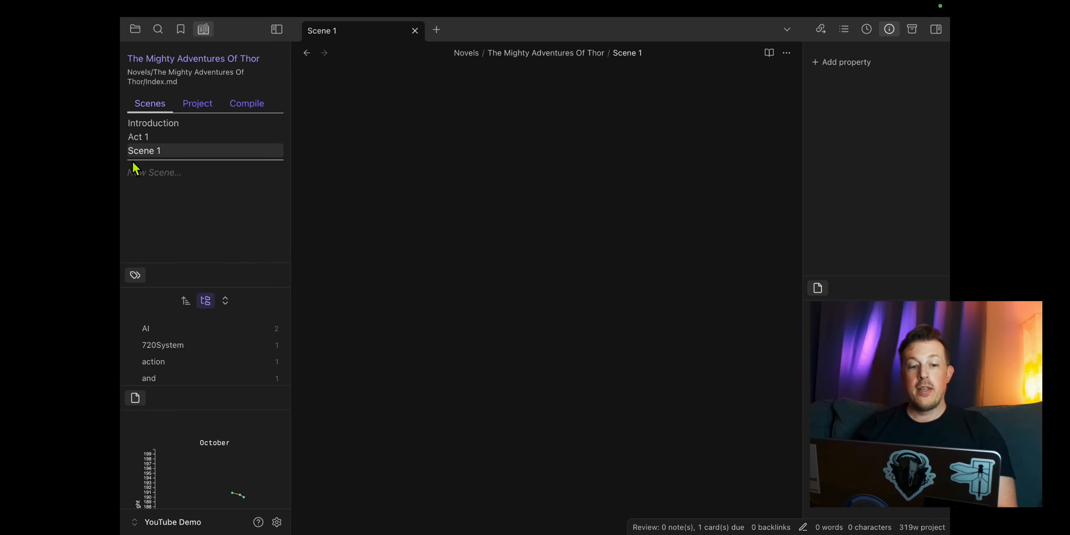
{"action": "type", "text": "Lots of stuff happens here."}
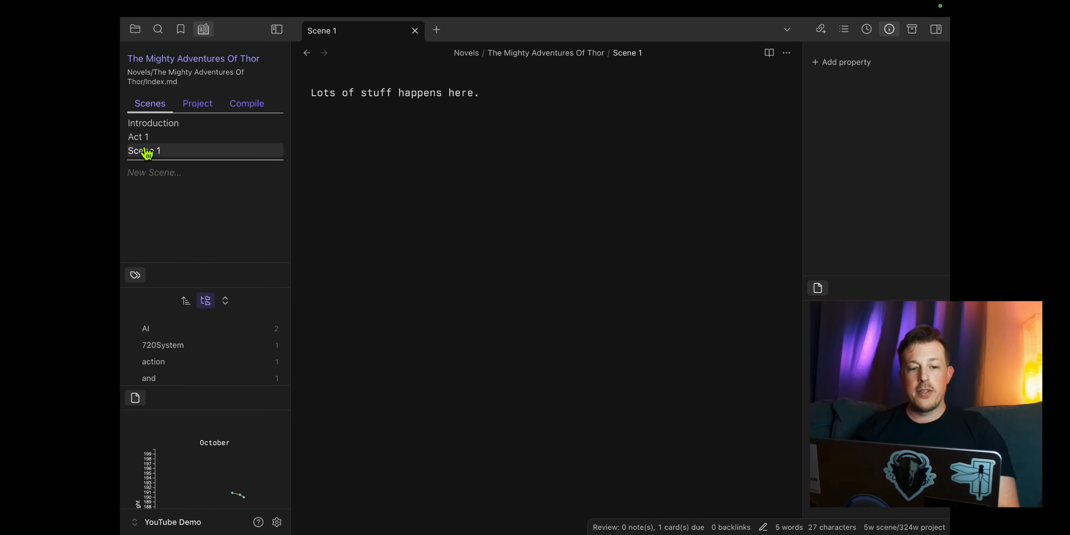
Step: Nest Scene 1 under Act 1 in the scene list and collapse Act 1
{"action": "left_click_drag", "start_coordinate": [147, 153], "coordinate": [172, 148]}
{"action": "left_click", "coordinate": [131, 139]}
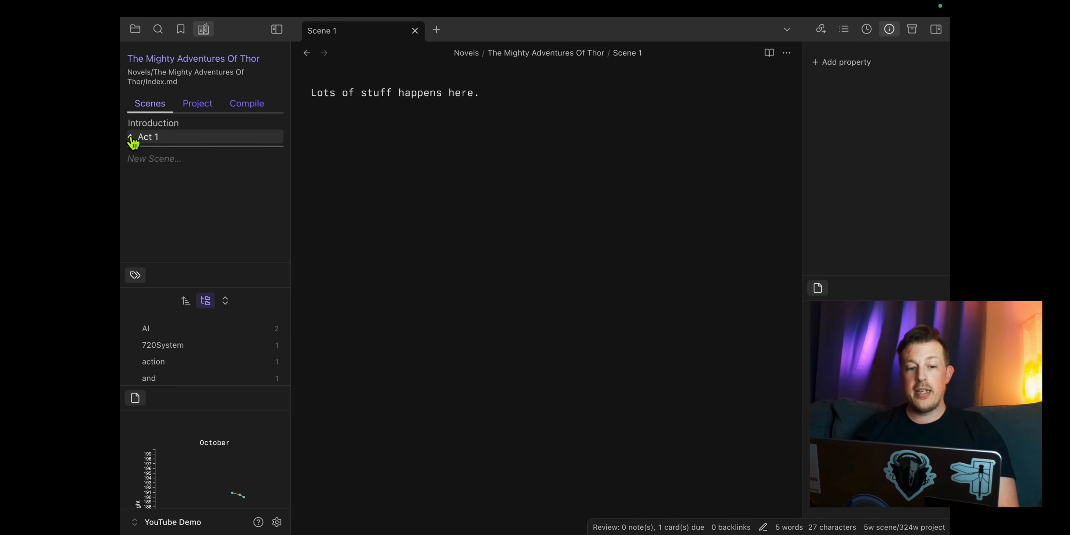
Step: Add a scene named Act 2 to the scene list, keeping Act 1 collapsed
{"action": "left_click", "coordinate": [131, 139]}
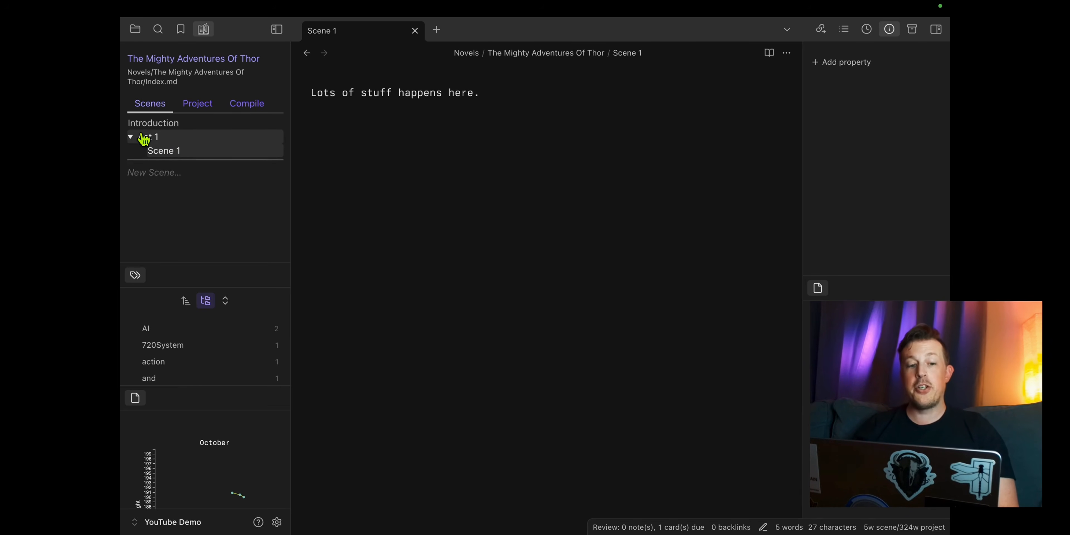
{"action": "left_click", "coordinate": [132, 139]}
{"action": "left_click", "coordinate": [146, 160]}
{"action": "type", "text": "Ac"}
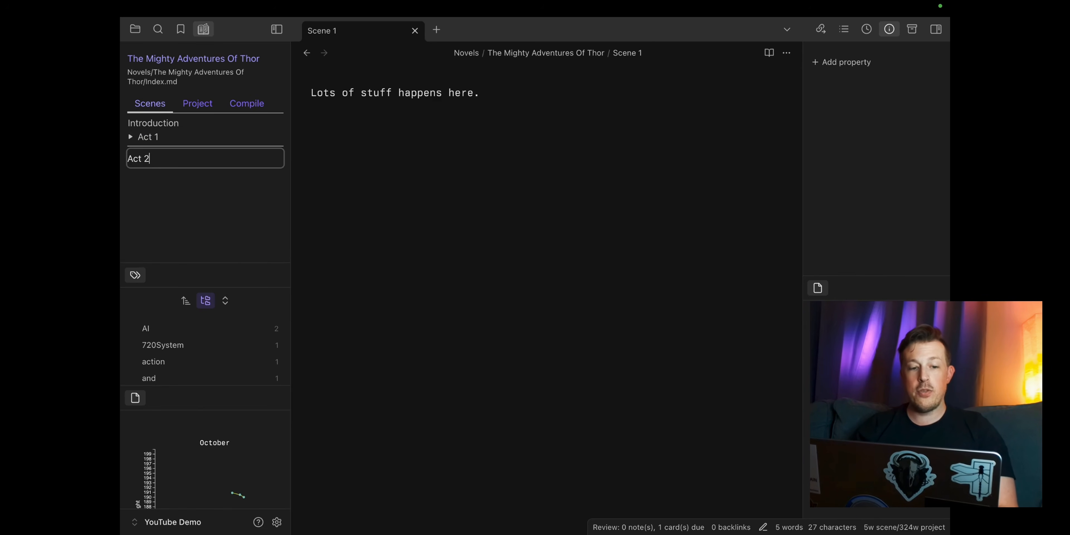
{"action": "type", "text": "t 2"}
{"action": "key", "text": "Return"}
Step: Try to add another scene named Scene 1 for Act 2
{"action": "left_click", "coordinate": [152, 167]}
{"action": "type", "text": "Scene 1"}
{"action": "key", "text": "Return"}
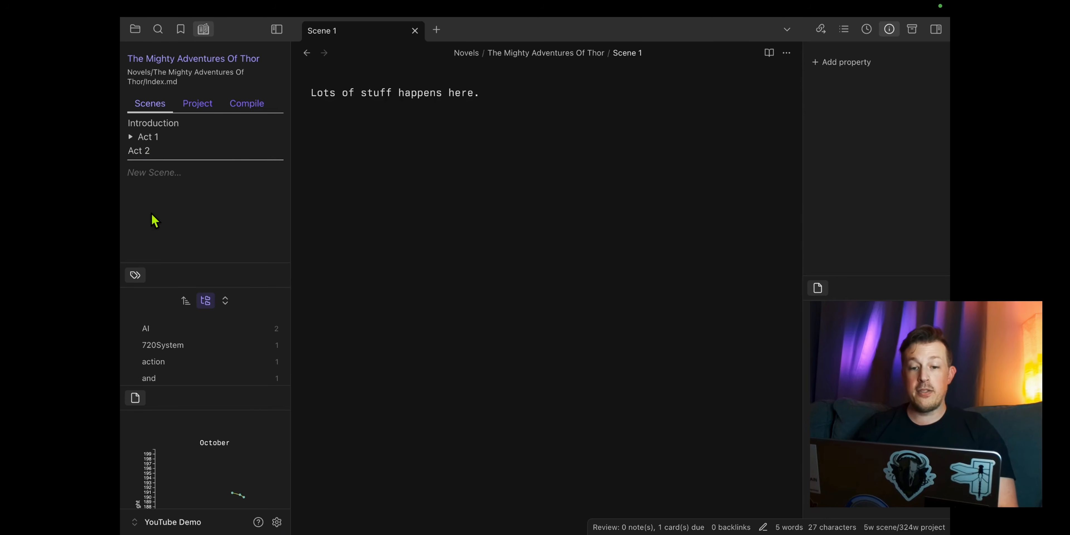
{"action": "left_click", "coordinate": [146, 151]}
Step: Expand Act 1 and rename its nested Scene 1 as Scene 1.1
{"action": "left_click", "coordinate": [132, 138]}
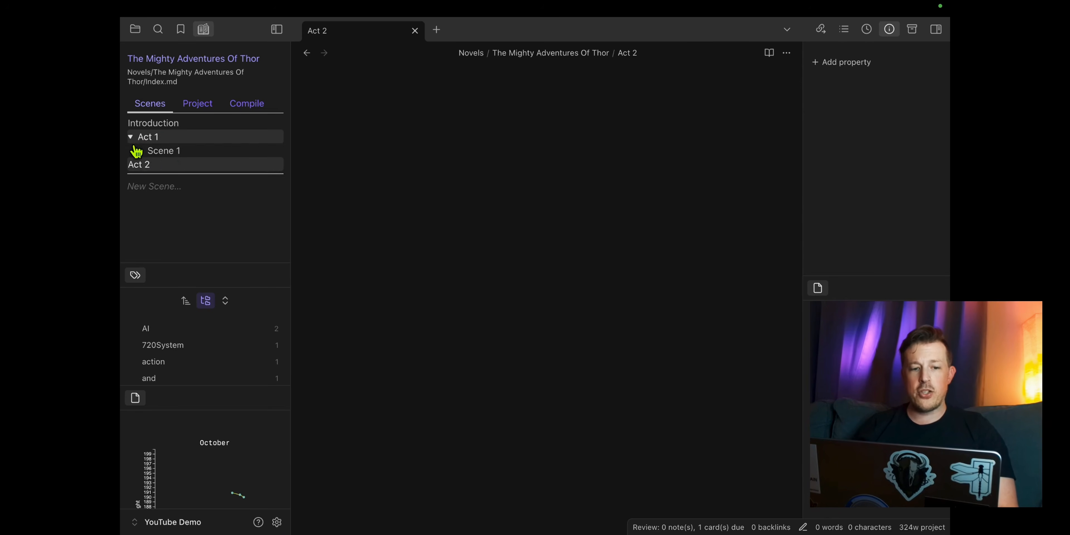
{"action": "left_click", "coordinate": [167, 150]}
{"action": "left_click", "coordinate": [166, 186]}
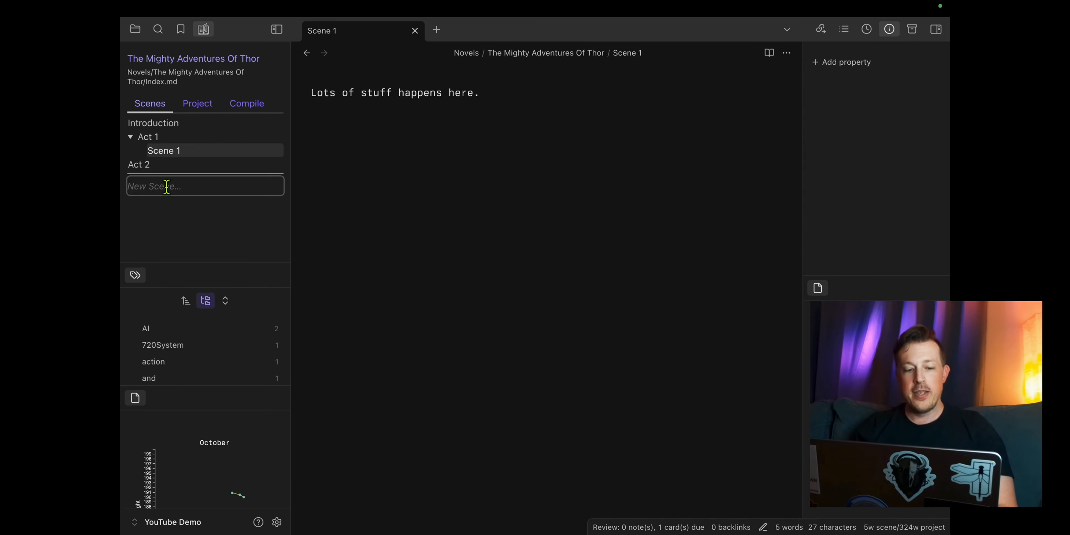
{"action": "left_click", "coordinate": [185, 154]}
{"action": "right_click", "coordinate": [186, 156]}
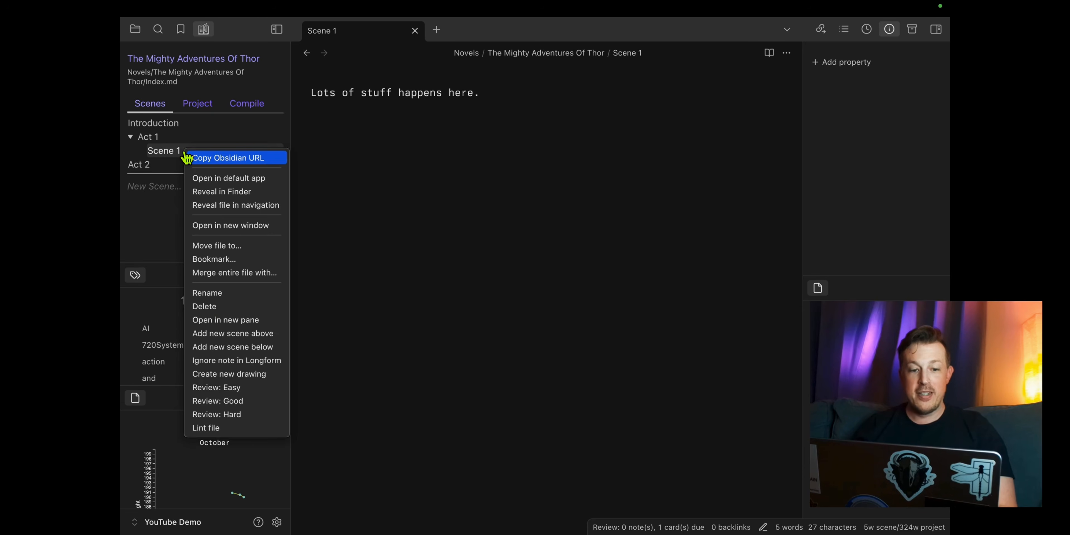
{"action": "left_click", "coordinate": [215, 294]}
{"action": "type", "text": "j"}
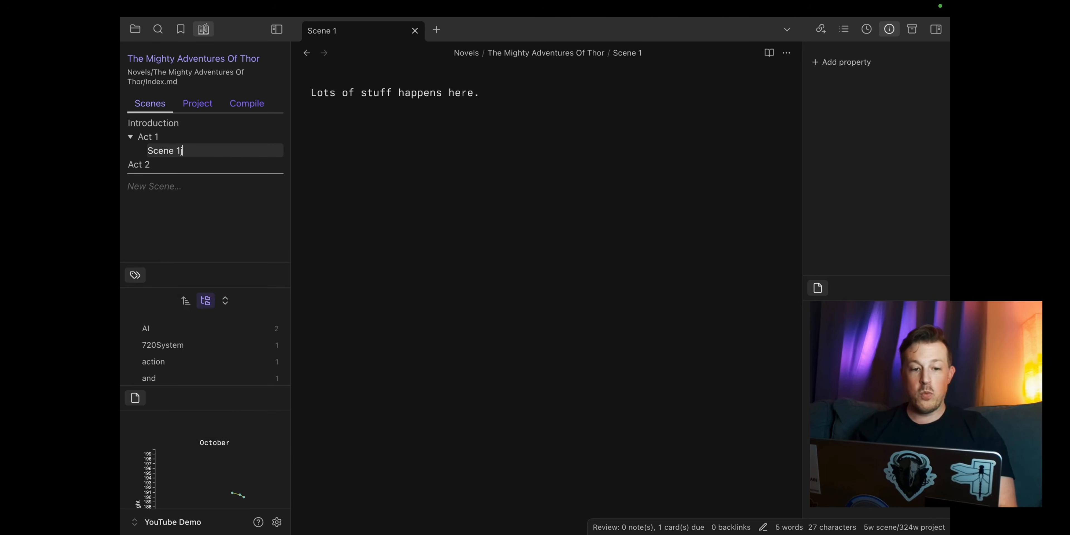
{"action": "type", "text": "1"}
{"action": "key", "text": "Return"}
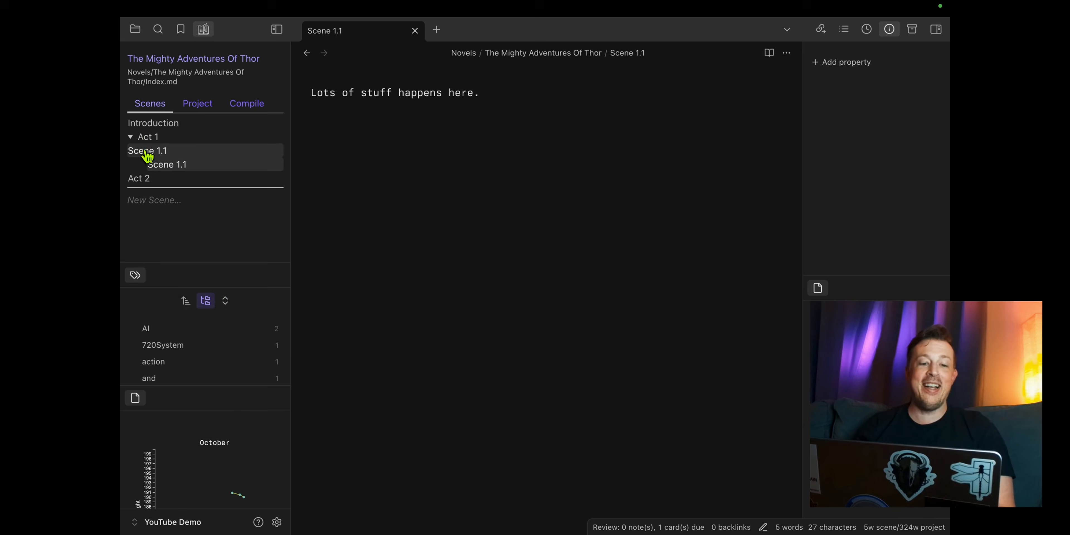
Step: Nest the top-level Scene 1.1 under Act 1 and delete the duplicate scene entry beneath it
{"action": "left_click_drag", "start_coordinate": [157, 167], "coordinate": [150, 151]}
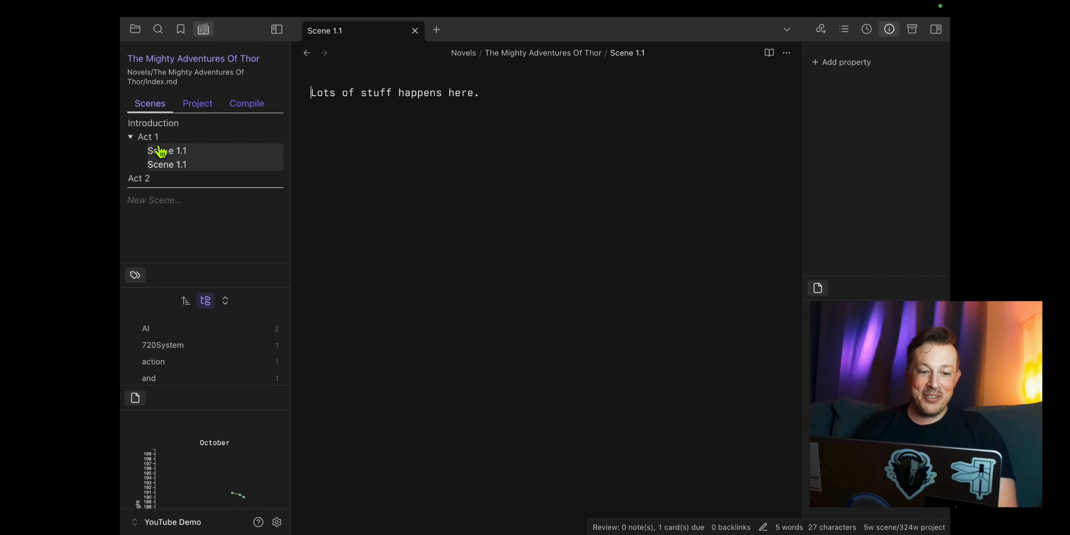
{"action": "left_click", "coordinate": [165, 166]}
{"action": "left_click", "coordinate": [190, 156]}
{"action": "left_click", "coordinate": [190, 163]}
{"action": "right_click", "coordinate": [192, 167]}
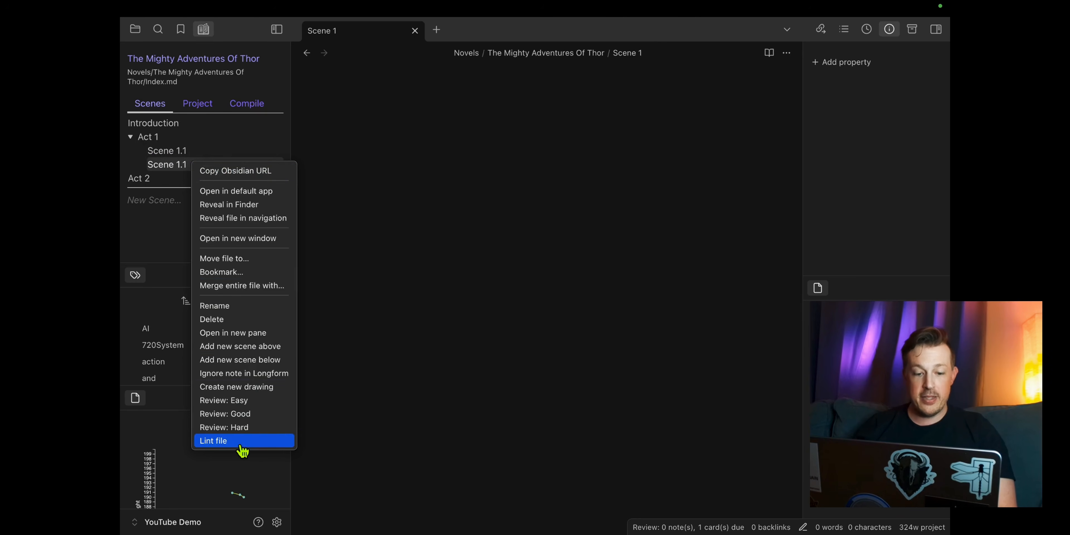
{"action": "left_click", "coordinate": [254, 319]}
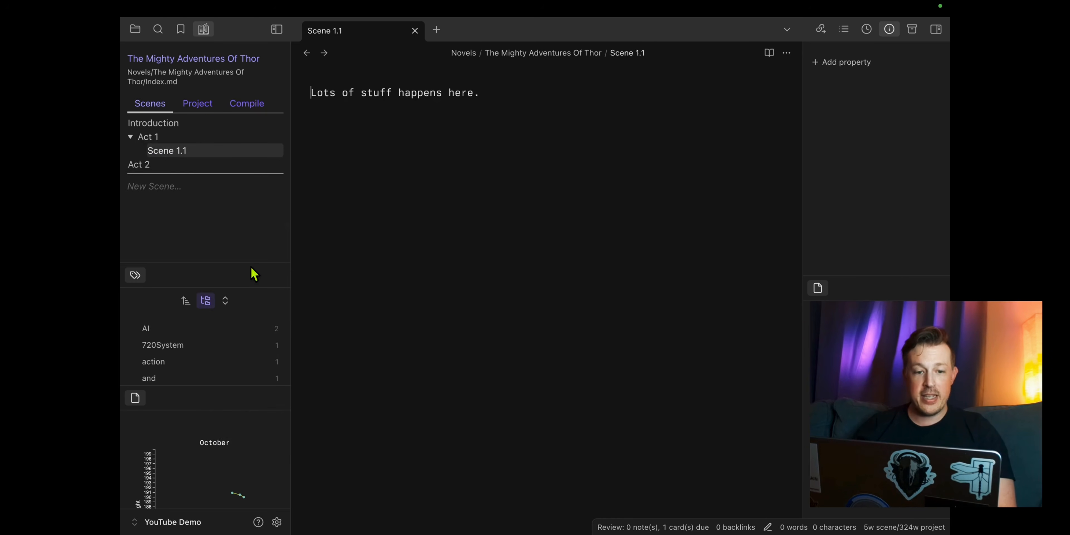
Step: Add a scene named Scene 2.1 and nest it under Act 2
{"action": "left_click", "coordinate": [173, 186]}
{"action": "type", "text": "Scene 2.1"}
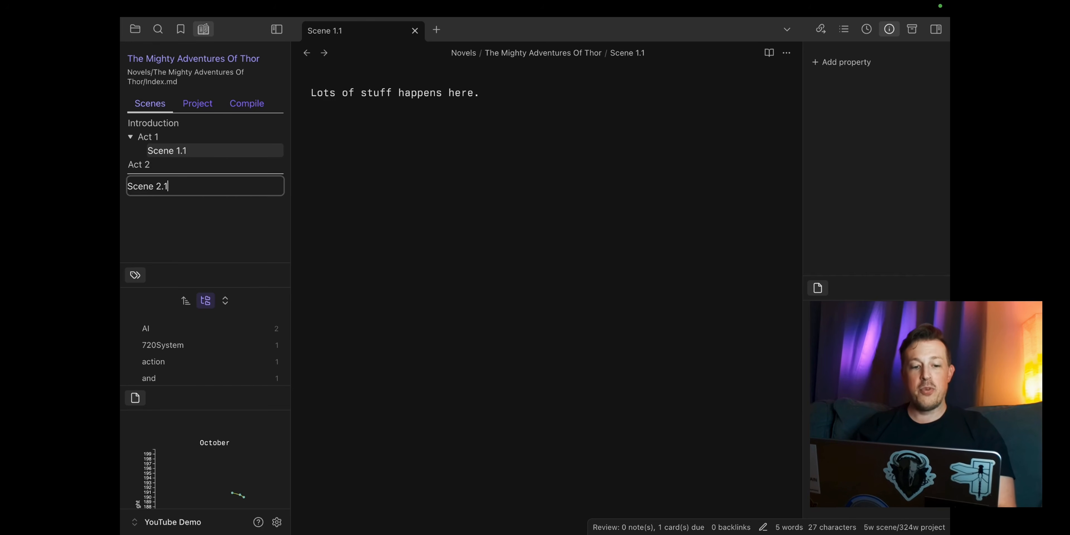
{"action": "key", "text": "Return"}
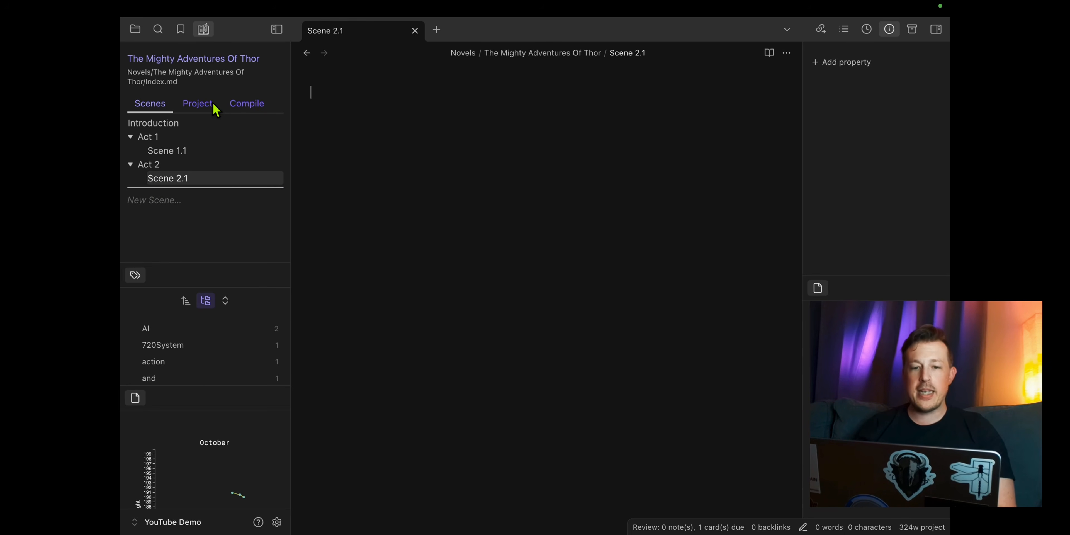
Step: Review the project and compile options, and enable showing scene numbers for the scene list in the Longform settings
{"action": "left_click", "coordinate": [193, 107]}
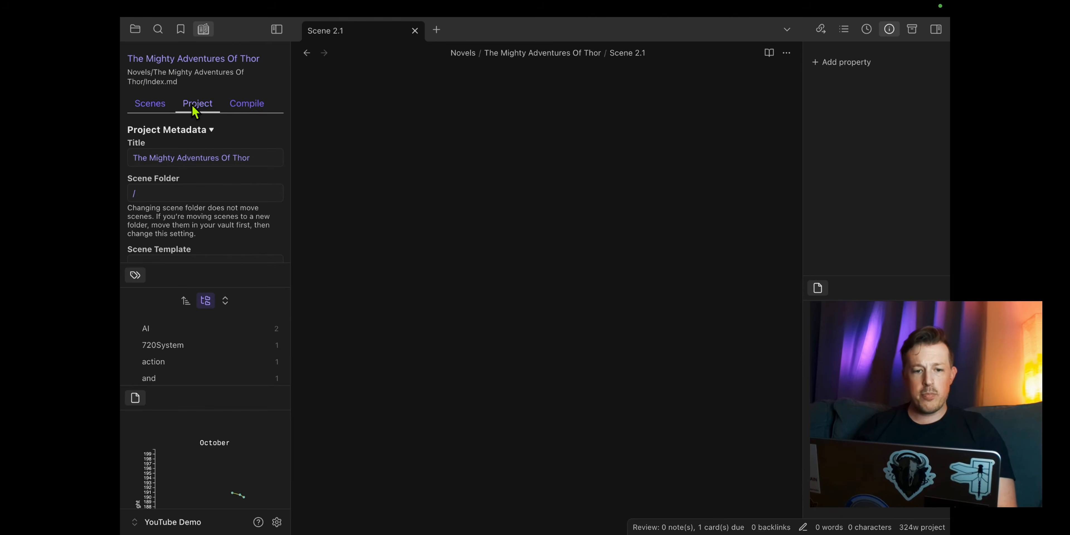
{"action": "scroll", "coordinate": [177, 179], "scroll_direction": "down", "scroll_amount": 5}
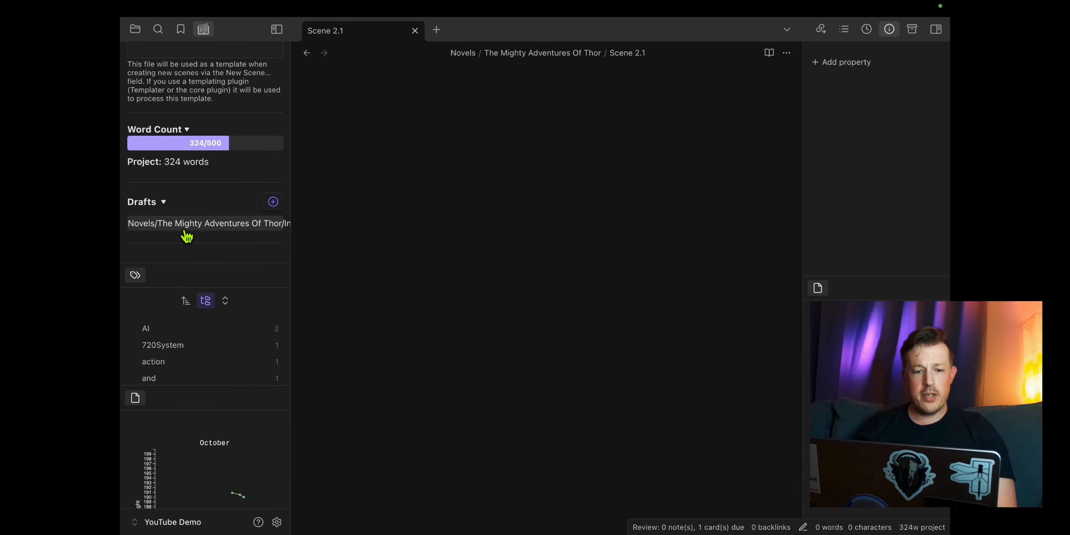
{"action": "scroll", "coordinate": [184, 234], "scroll_direction": "up", "scroll_amount": 5}
{"action": "left_click", "coordinate": [247, 104]}
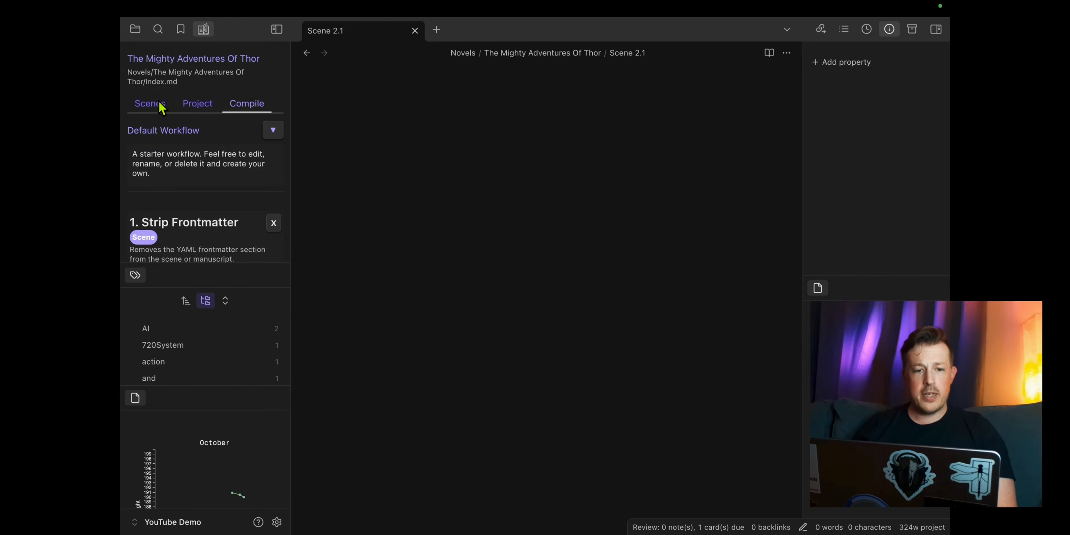
{"action": "left_click", "coordinate": [150, 104]}
{"action": "key", "text": "super+comma"}
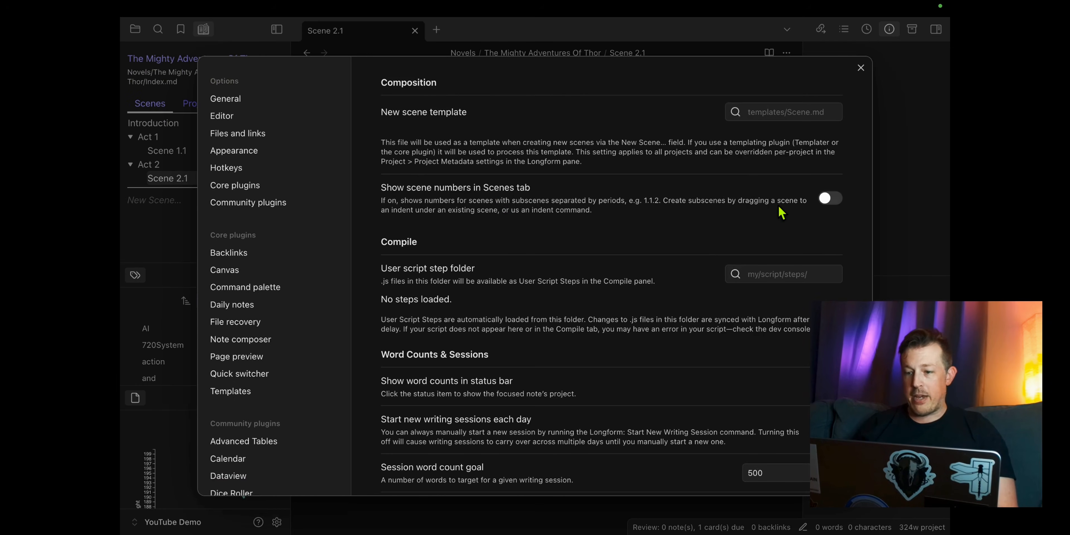
{"action": "left_click", "coordinate": [828, 199]}
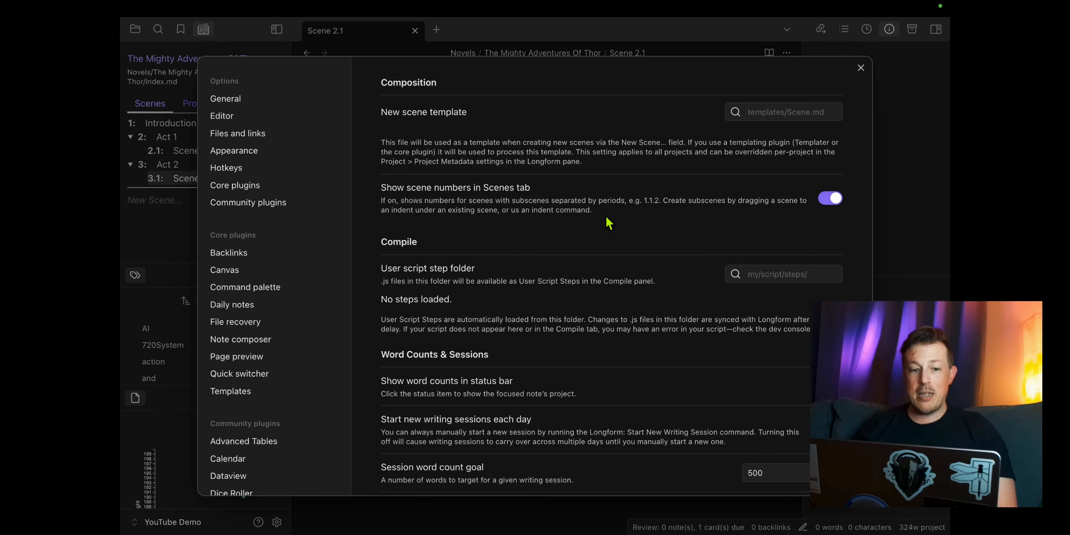
{"action": "left_click", "coordinate": [860, 68]}
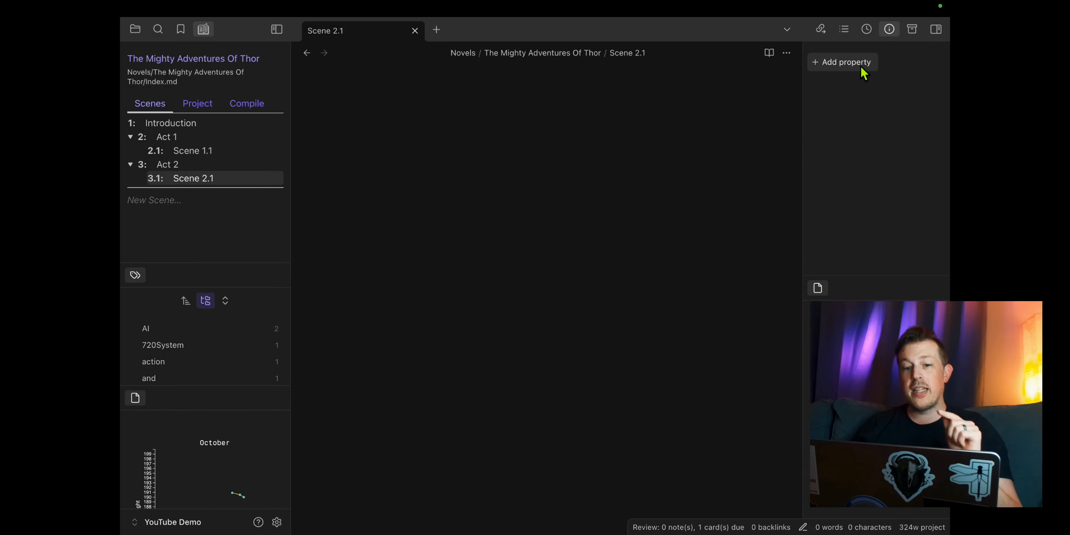
Step: Add a new scene named Scene 1 at the end of the scene list
{"action": "left_click", "coordinate": [188, 198]}
{"action": "type", "text": "Scen"}
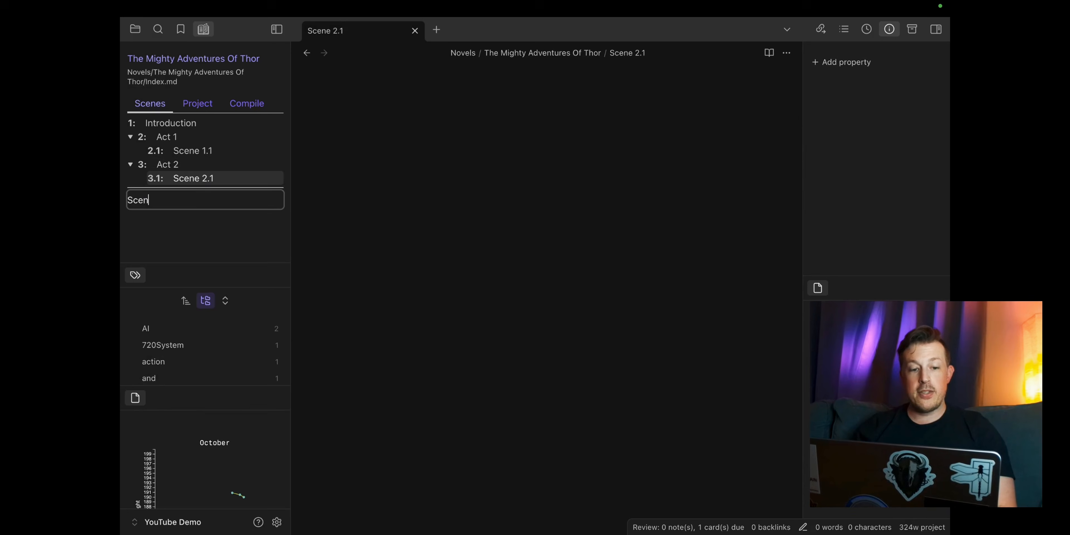
{"action": "type", "text": "e 1"}
{"action": "key", "text": "Return"}
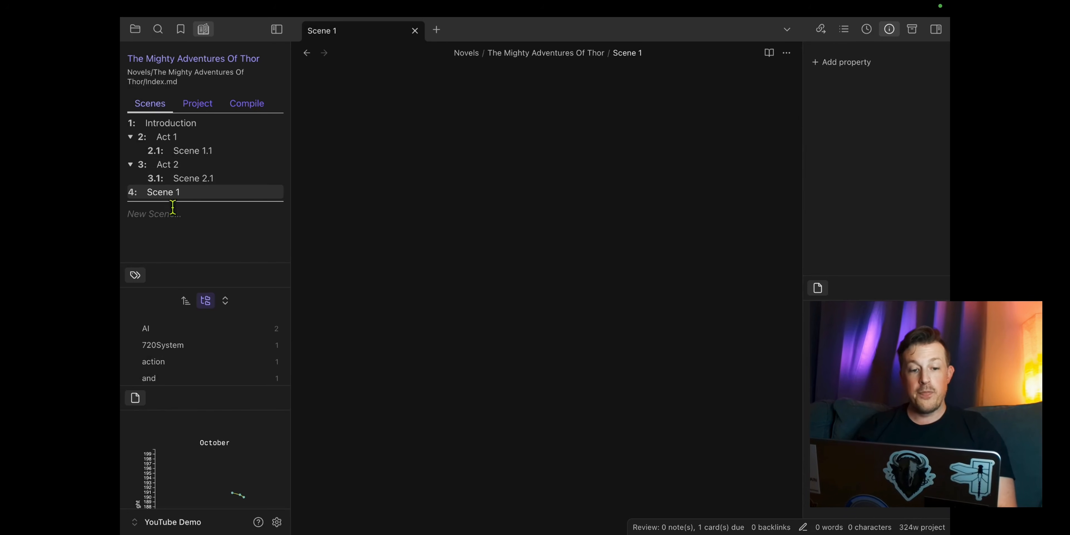
Step: Rearrange the scene list so Scene 1 is nested under Act 1 and Scene 1.1 sits at the top level
{"action": "left_click_drag", "start_coordinate": [167, 193], "coordinate": [181, 151]}
{"action": "left_click", "coordinate": [130, 151]}
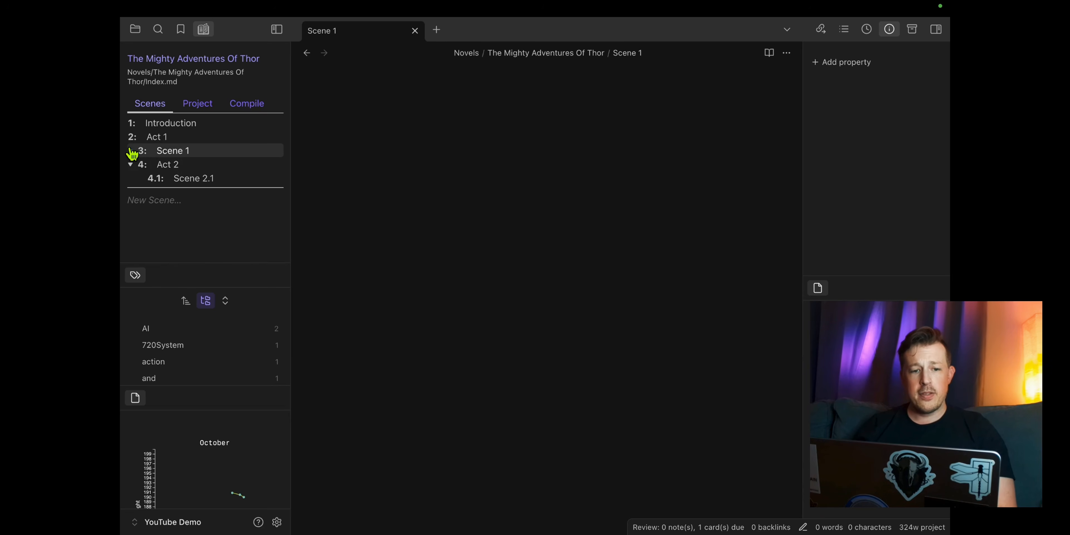
{"action": "left_click", "coordinate": [131, 152]}
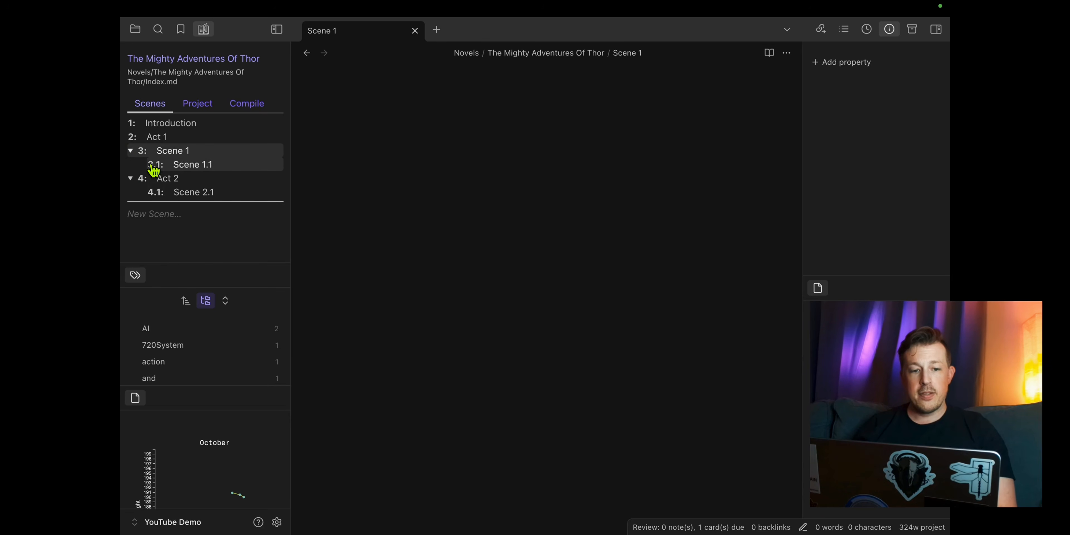
{"action": "left_click_drag", "start_coordinate": [151, 165], "coordinate": [168, 149]}
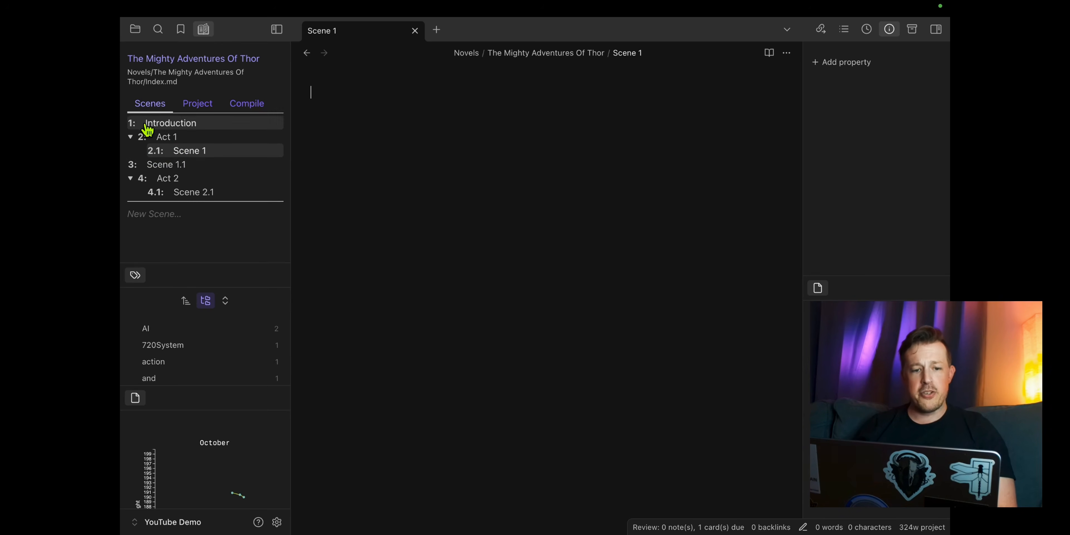
Step: Delete Scene 1.1 from the project
{"action": "left_click", "coordinate": [167, 166]}
{"action": "right_click", "coordinate": [167, 168]}
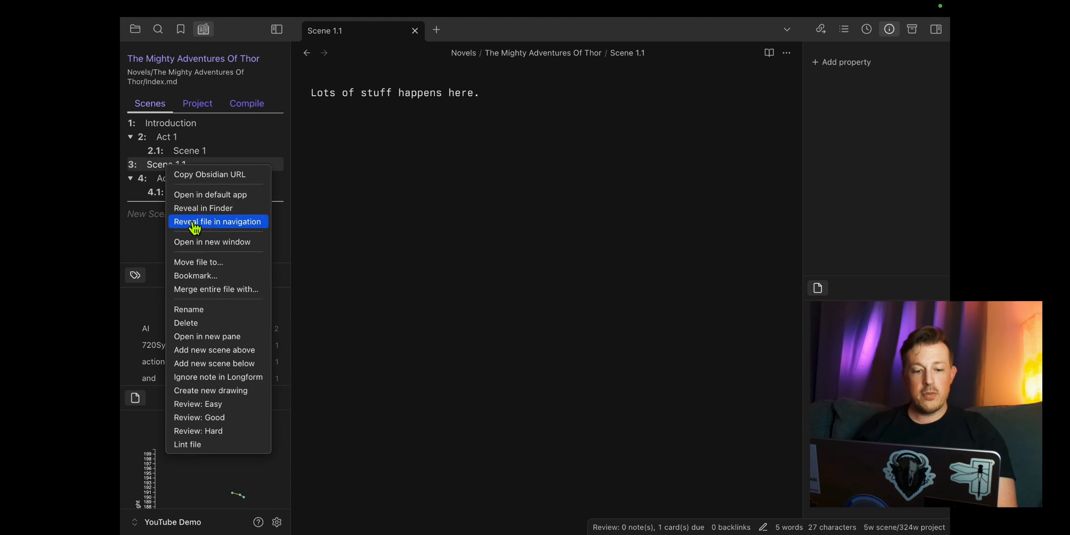
{"action": "left_click", "coordinate": [190, 325]}
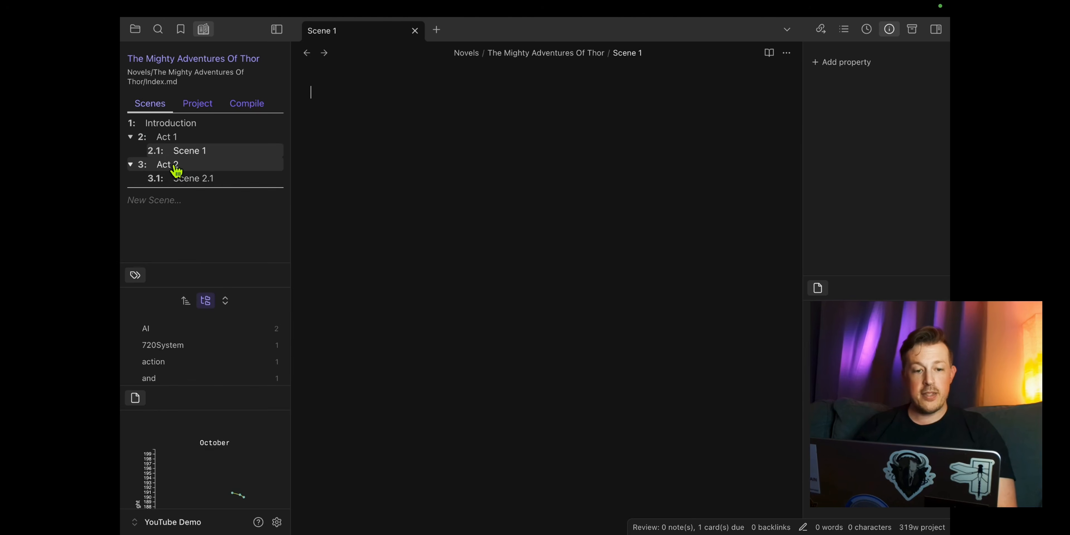
{"action": "left_click", "coordinate": [175, 201]}
{"action": "type", "text": "Scene"}
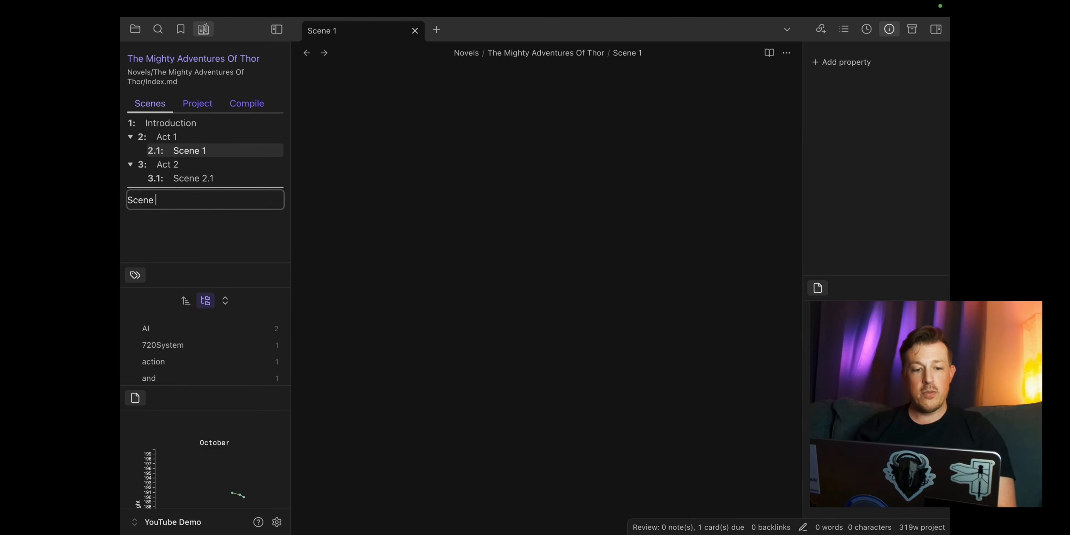
{"action": "key", "text": "Return"}
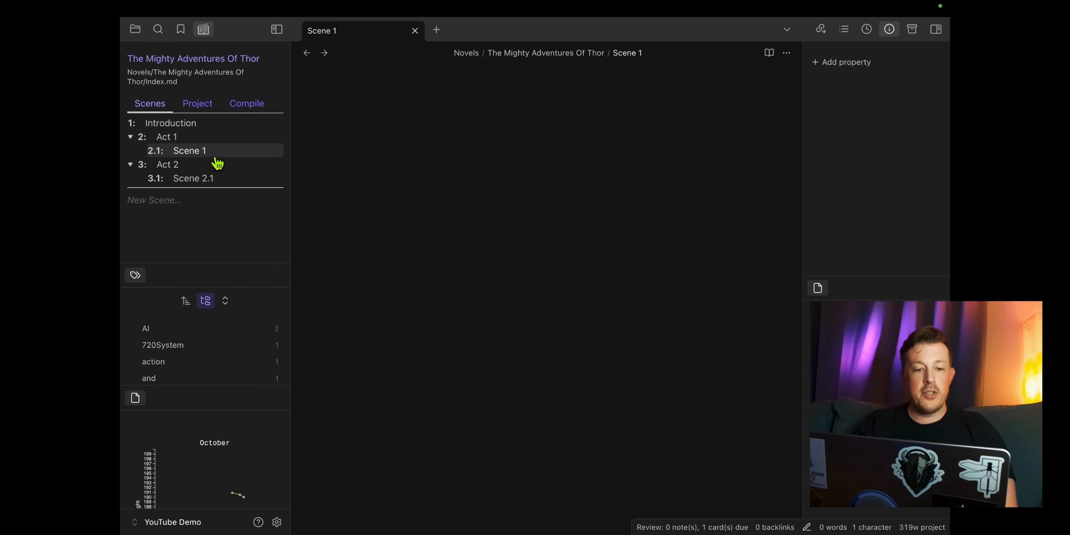
Step: Add a scene named Scene 1.2 and nest it under Act 1 below Scene 1
{"action": "left_click", "coordinate": [198, 200]}
{"action": "type", "text": "Scene 1.1"}
{"action": "key", "text": "BackSpace"}
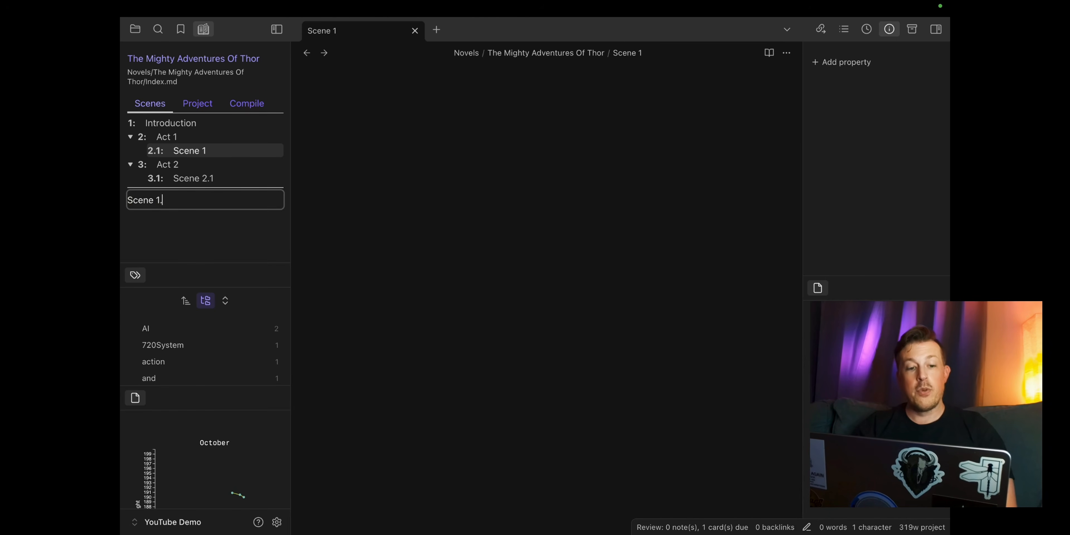
{"action": "type", "text": "2"}
{"action": "key", "text": "Return"}
{"action": "left_click_drag", "start_coordinate": [167, 197], "coordinate": [186, 172]}
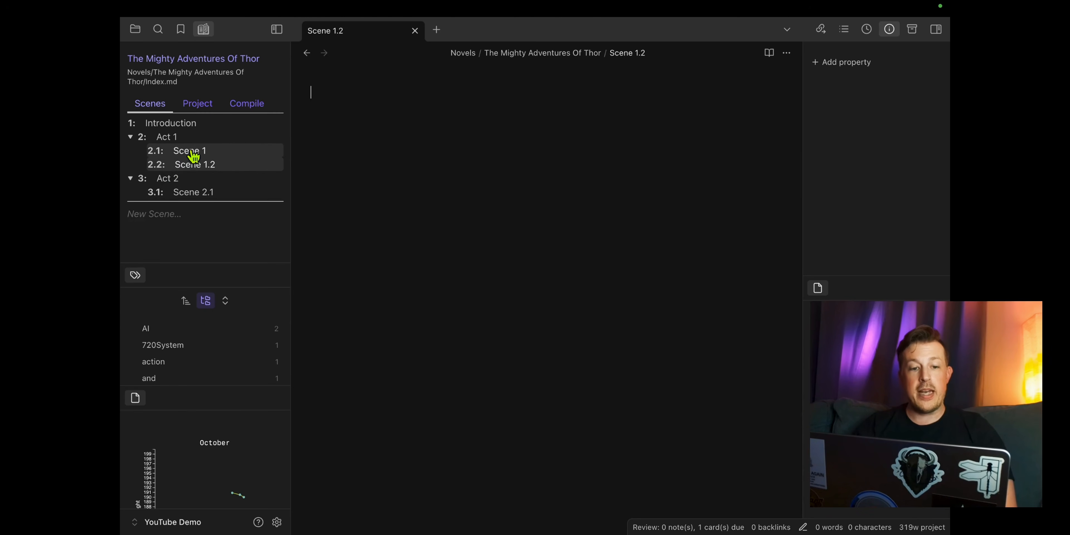
Step: Write "Put stuff inside this note." in Scene 1 and "More stuff goes here." in Scene 1.2
{"action": "left_click", "coordinate": [192, 155]}
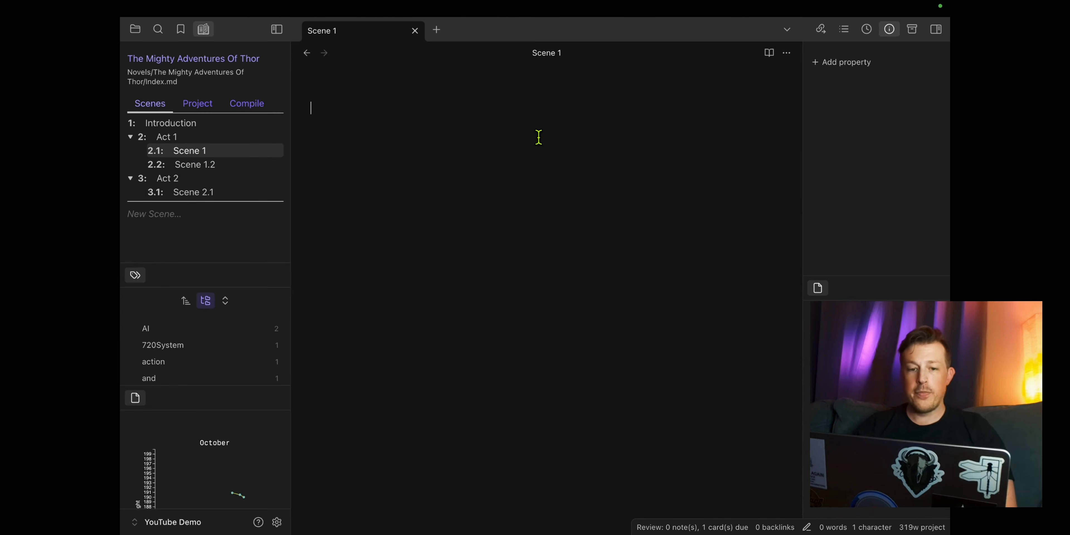
{"action": "type", "text": "Put stuff inside this not"}
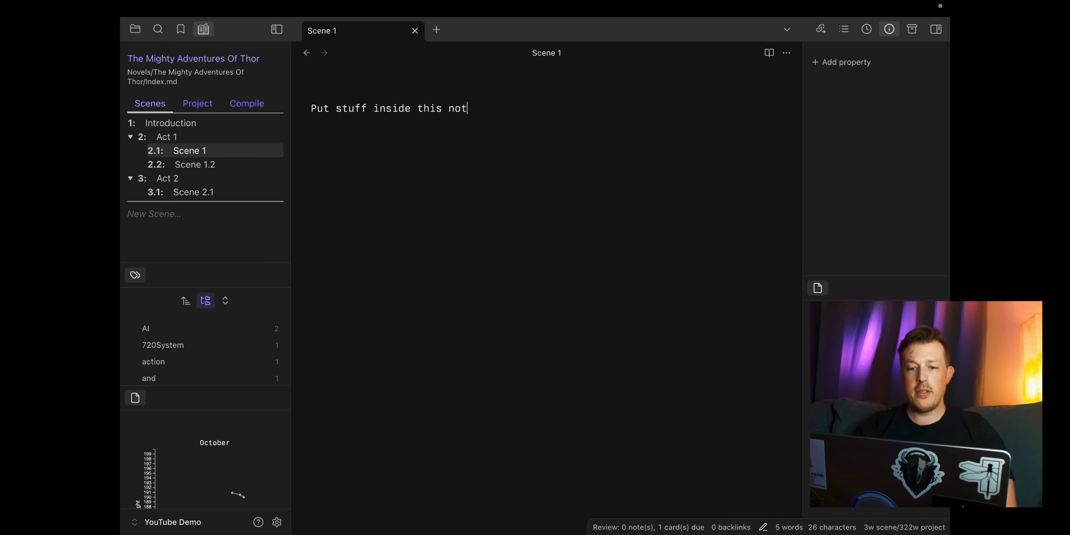
{"action": "type", "text": "e."}
{"action": "key", "text": "Return"}
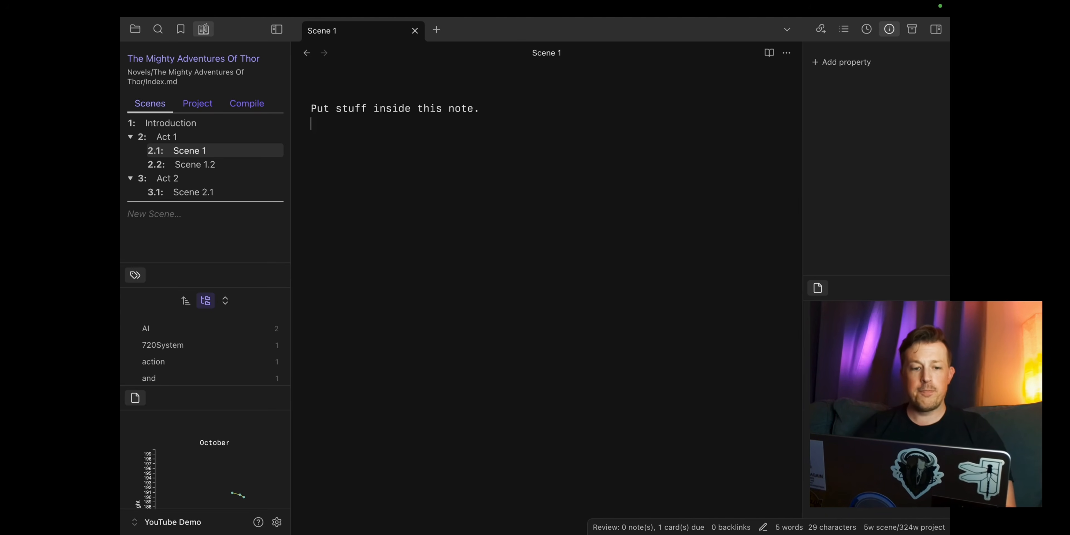
{"action": "left_click", "coordinate": [191, 166]}
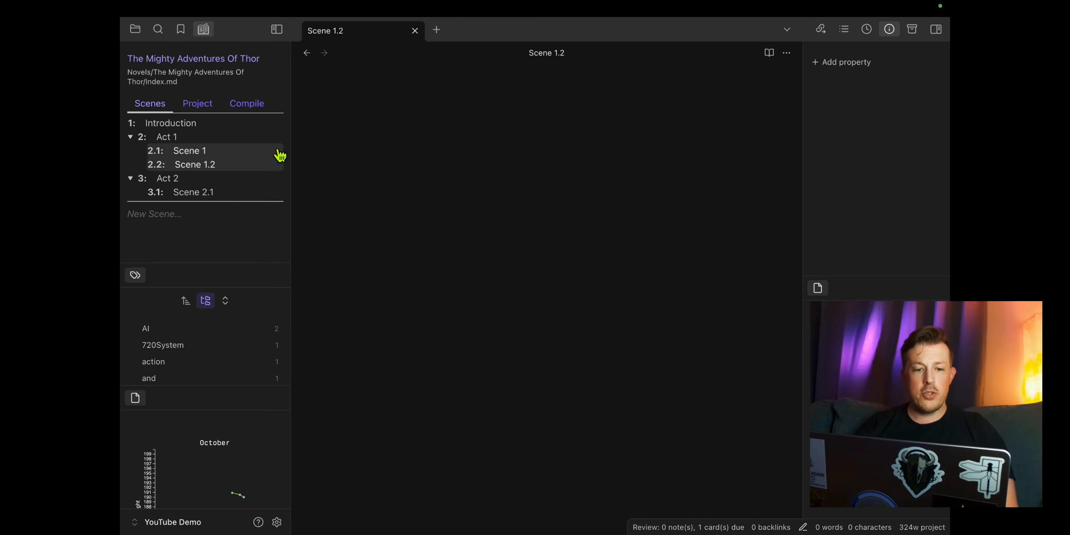
{"action": "type", "text": "More stuff goes here."}
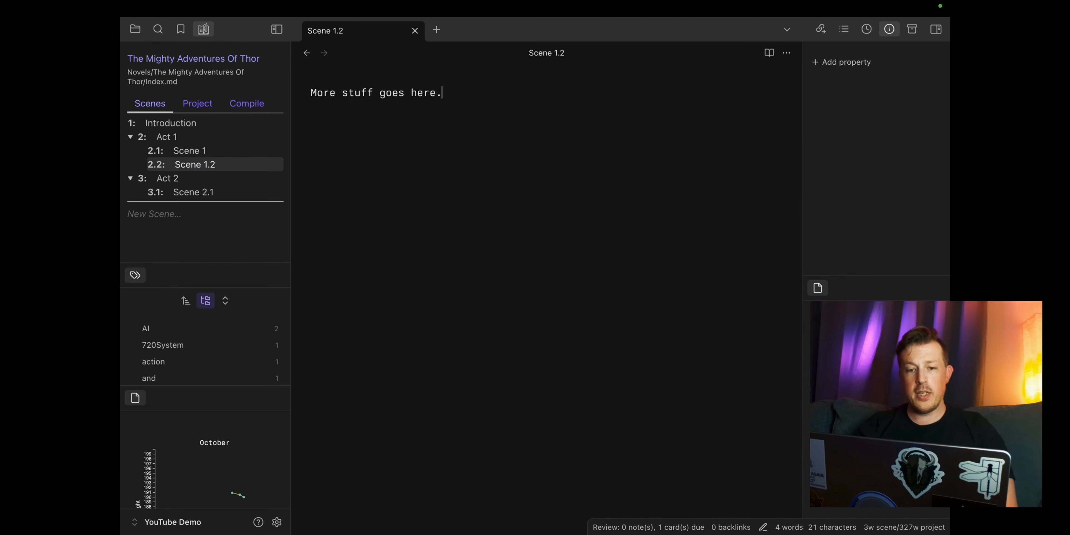
Step: Write "Act two intro goes here." in Act 2 and "Even more stuff." in Scene 2.1
{"action": "left_click", "coordinate": [266, 179]}
{"action": "type", "text": "Act two "}
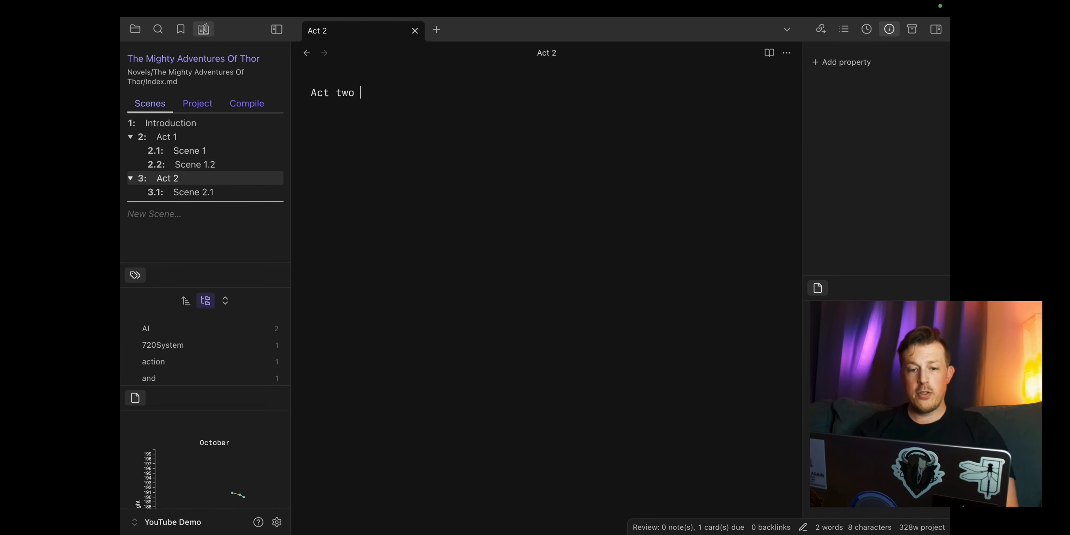
{"action": "type", "text": "intro goes here."}
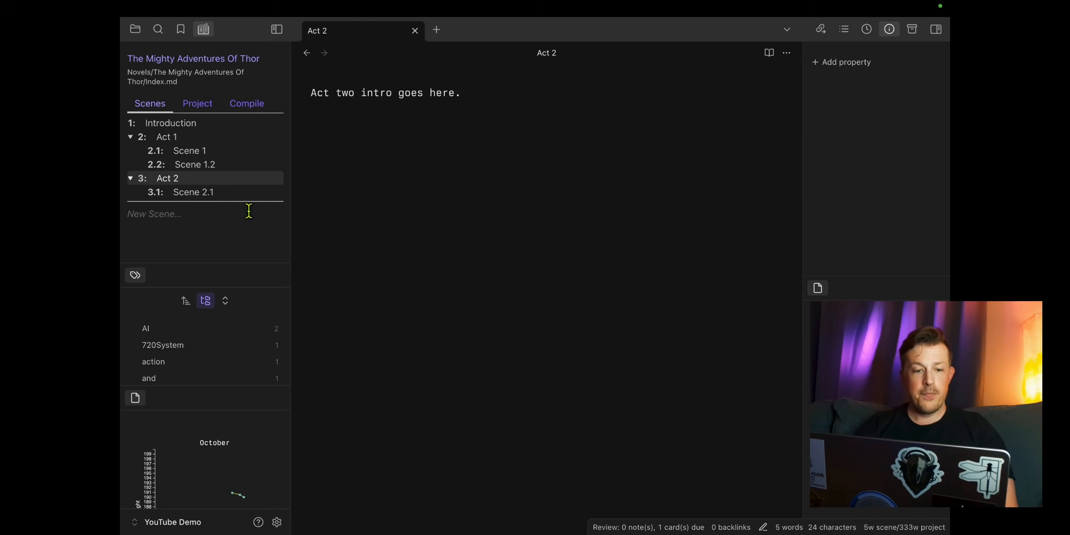
{"action": "left_click", "coordinate": [201, 195]}
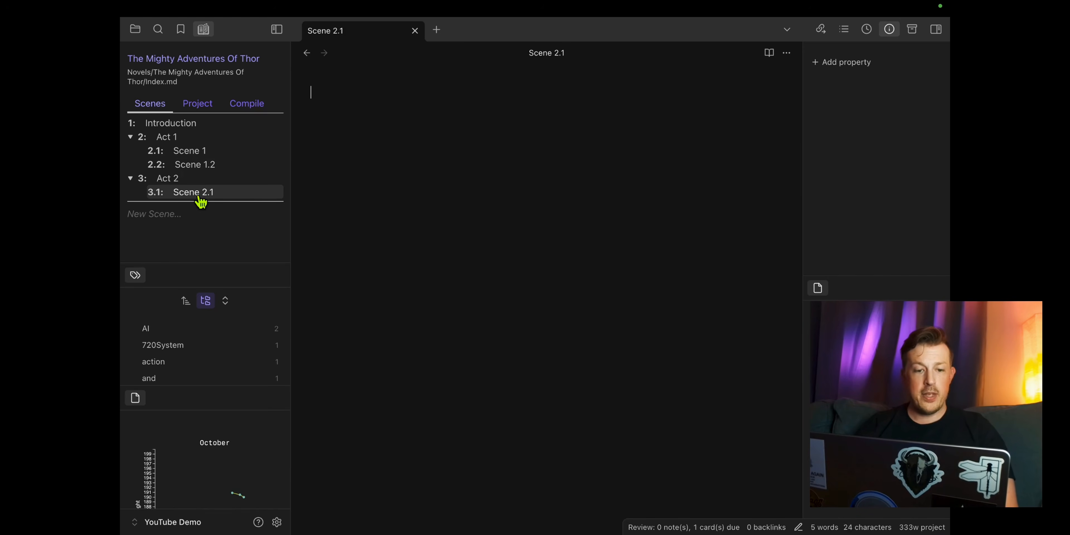
{"action": "type", "text": "Even more stuff."}
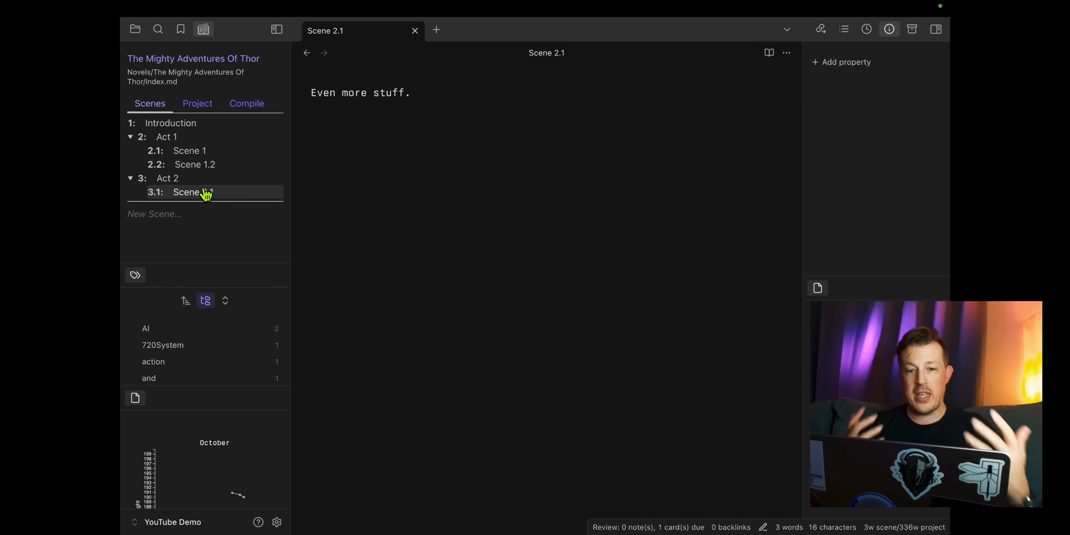
Step: Toggle the nested scenes of both acts, leaving Act 1 expanded and Act 2 collapsed
{"action": "left_click", "coordinate": [130, 179]}
{"action": "left_click", "coordinate": [130, 137]}
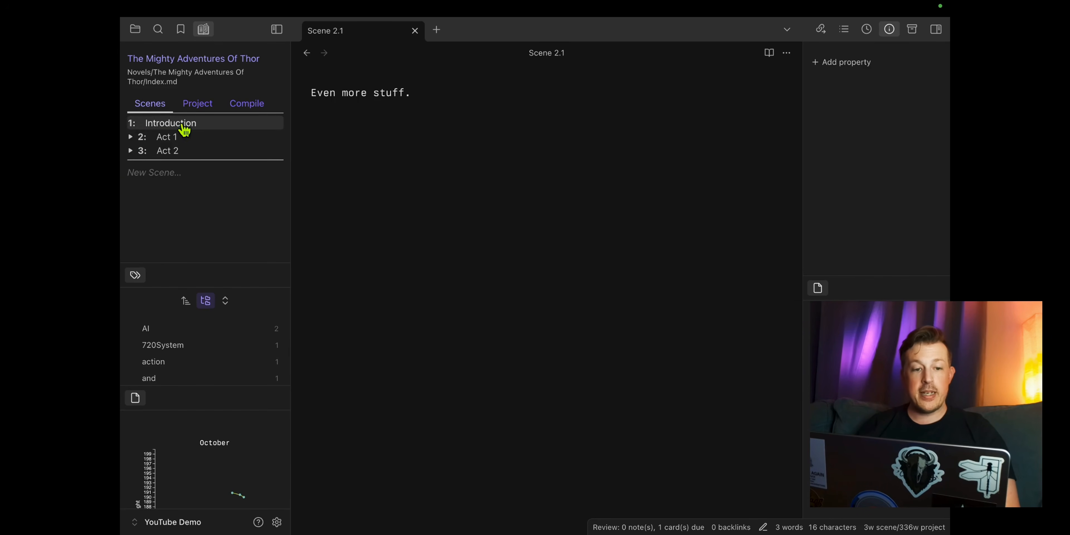
{"action": "left_click", "coordinate": [131, 151]}
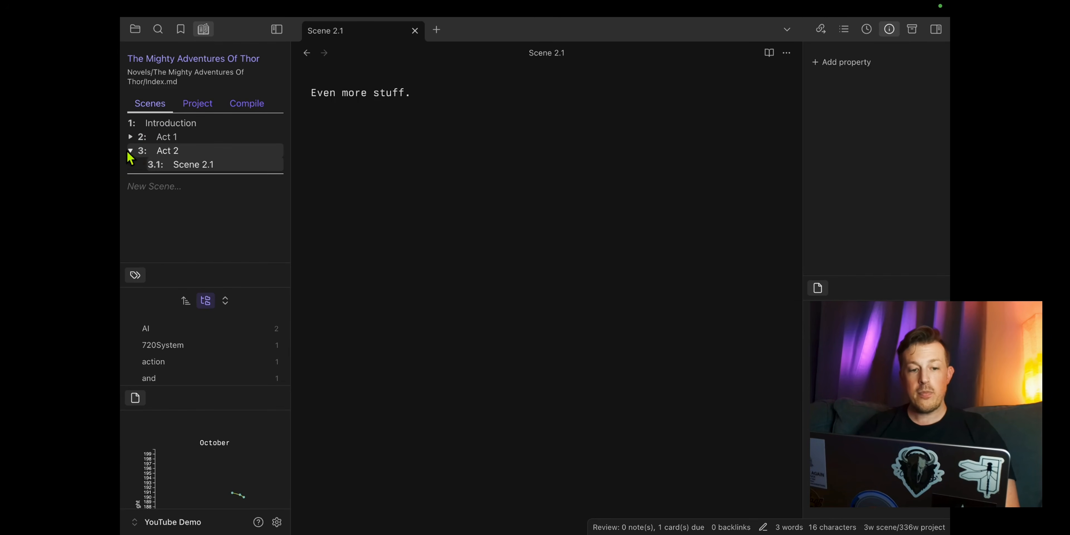
{"action": "left_click", "coordinate": [130, 150]}
{"action": "left_click", "coordinate": [130, 138]}
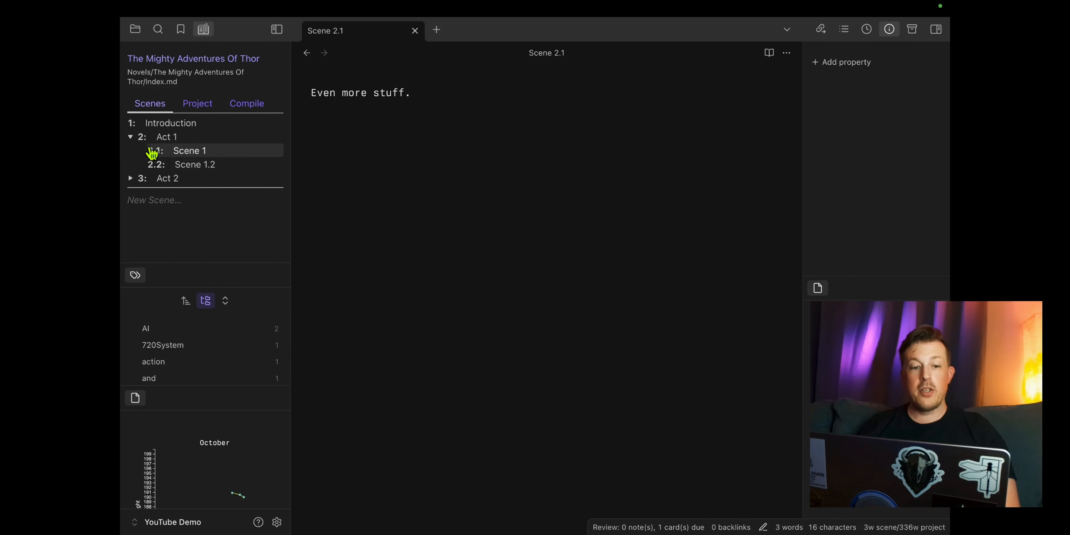
Step: Move Scene 1.2 above Scene 1 within Act 1, and restore the original scene order
{"action": "left_click", "coordinate": [183, 166]}
{"action": "left_click_drag", "start_coordinate": [201, 167], "coordinate": [191, 157]}
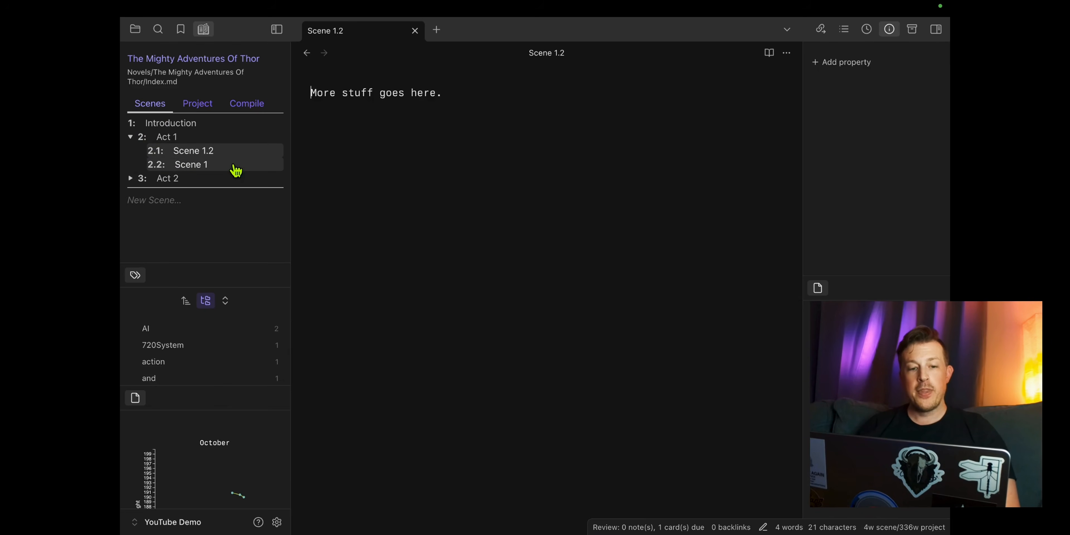
{"action": "left_click", "coordinate": [200, 166]}
{"action": "left_click_drag", "start_coordinate": [200, 171], "coordinate": [200, 154]}
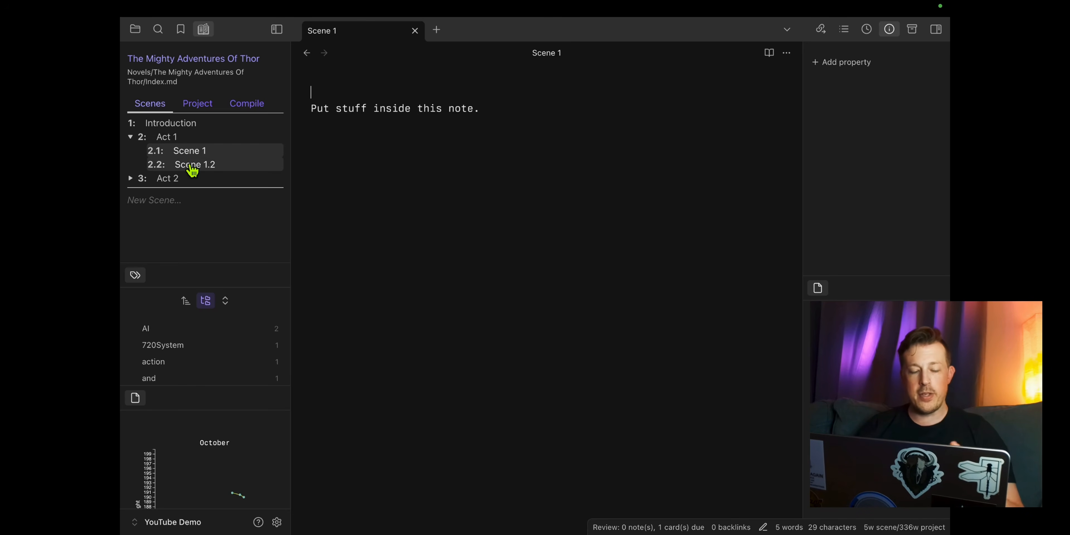
Step: Collapse Act 1 and review the project's metadata, scene template, word count and drafts settings
{"action": "left_click", "coordinate": [177, 199]}
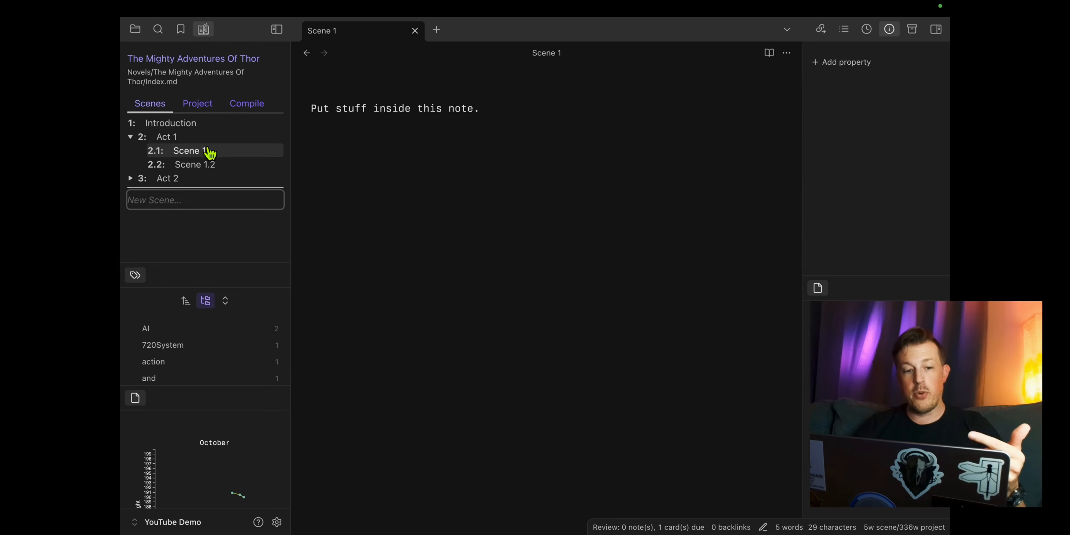
{"action": "left_click", "coordinate": [131, 137]}
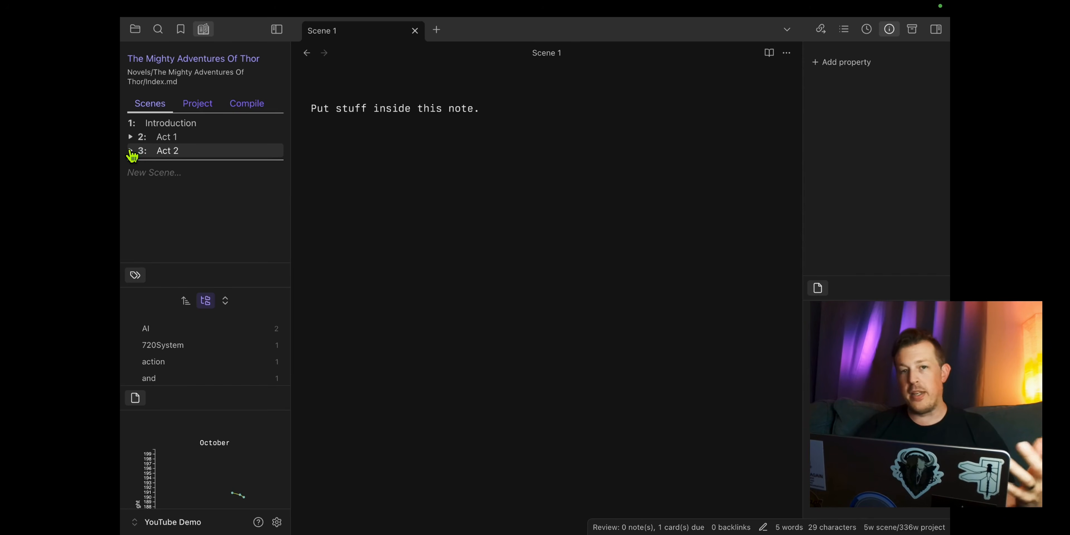
{"action": "left_click", "coordinate": [205, 105]}
{"action": "scroll", "coordinate": [218, 150], "scroll_direction": "down", "scroll_amount": 8}
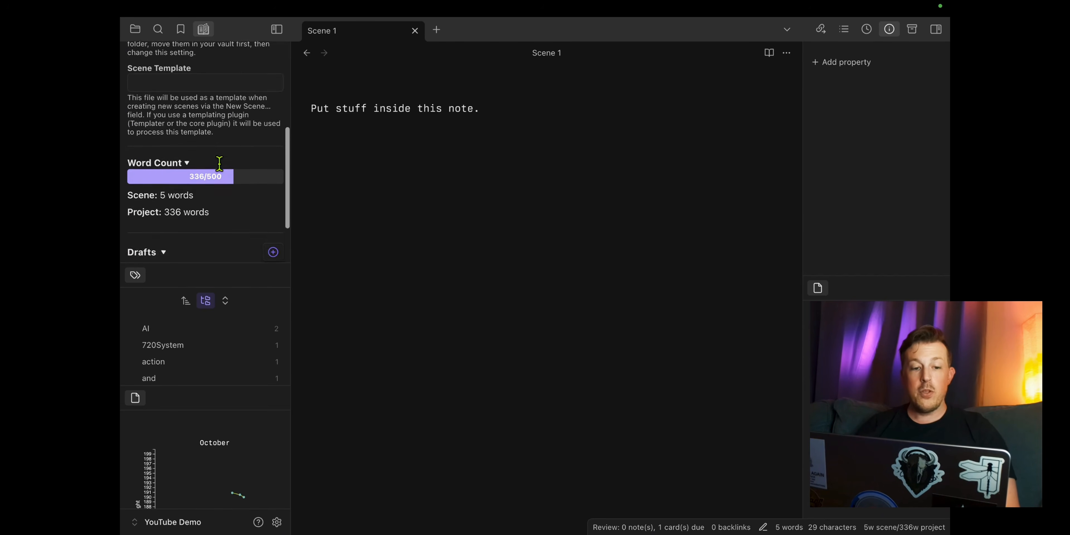
{"action": "scroll", "coordinate": [222, 168], "scroll_direction": "up", "scroll_amount": 8}
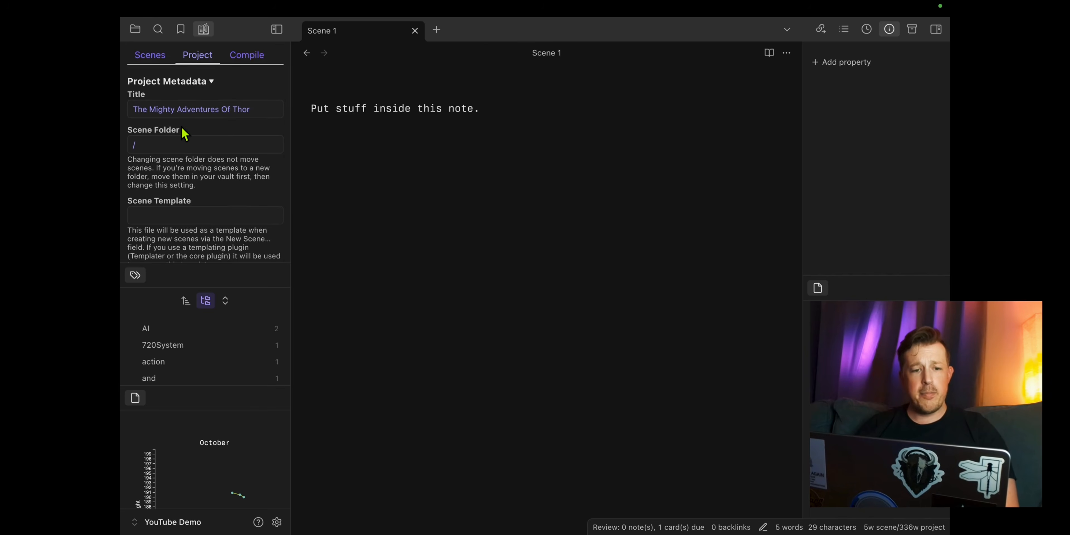
{"action": "scroll", "coordinate": [186, 134], "scroll_direction": "down", "scroll_amount": 6}
{"action": "scroll", "coordinate": [187, 133], "scroll_direction": "down", "scroll_amount": 2}
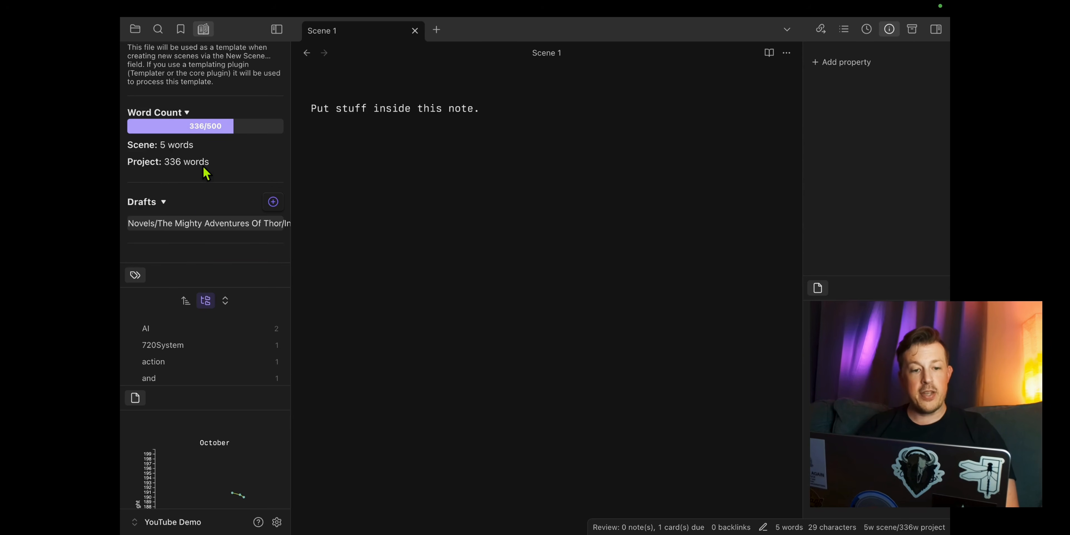
{"action": "scroll", "coordinate": [203, 167], "scroll_direction": "up", "scroll_amount": 5}
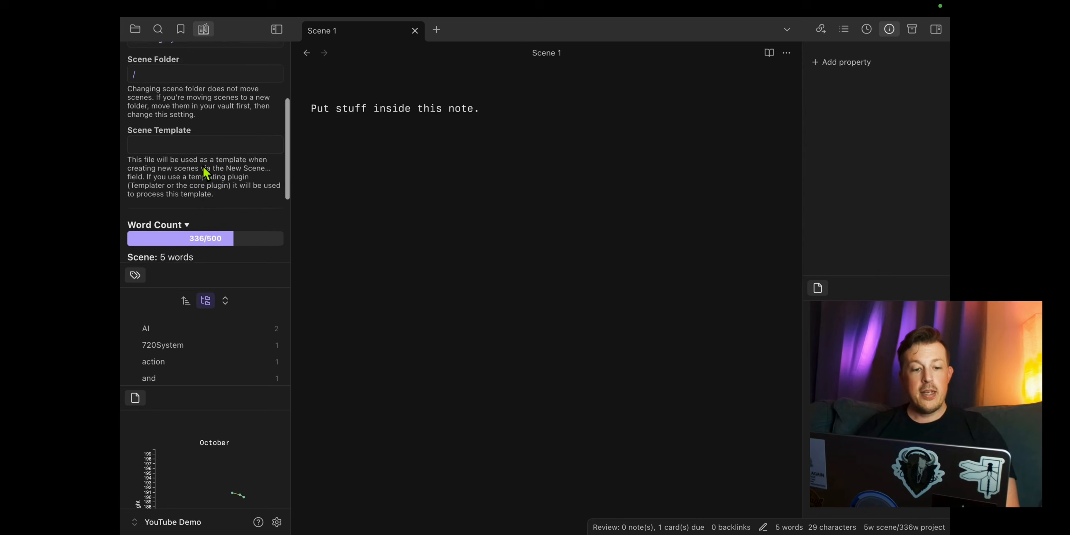
{"action": "scroll", "coordinate": [212, 136], "scroll_direction": "up", "scroll_amount": 4}
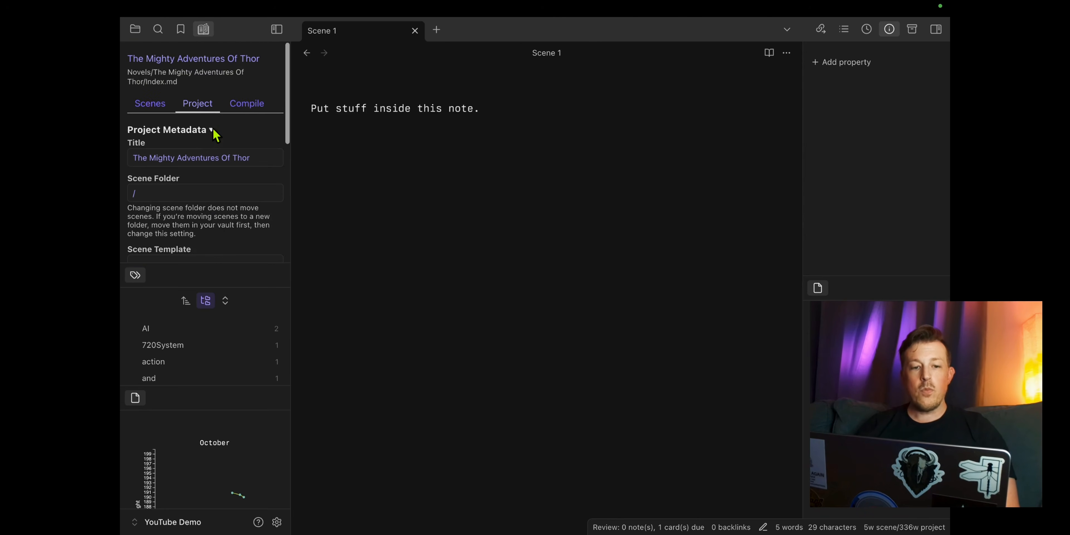
Step: Review the steps of the Default Workflow for compiling the manuscript, from Strip Frontmatter through Save as Note
{"action": "left_click", "coordinate": [252, 107]}
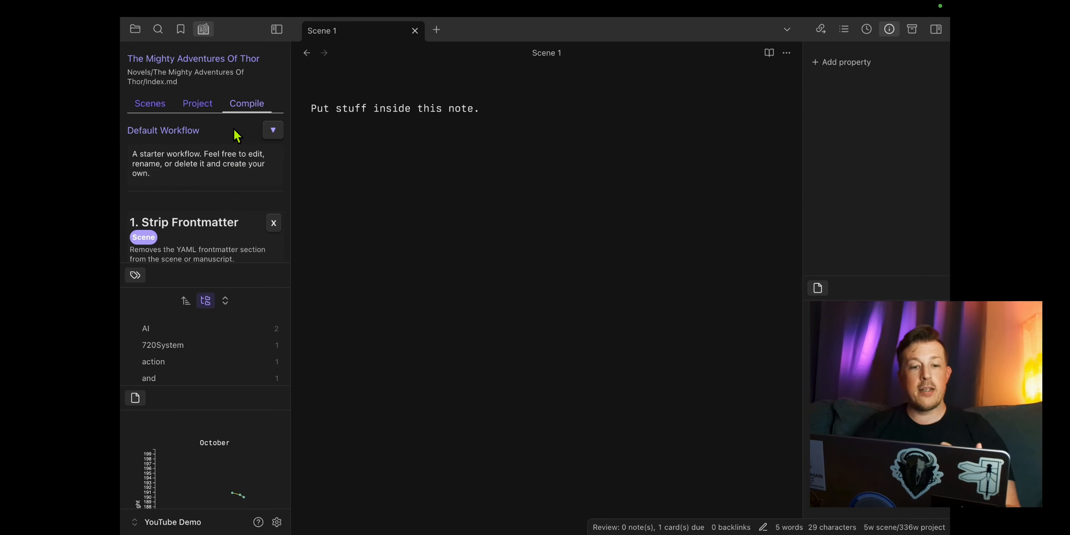
{"action": "scroll", "coordinate": [220, 140], "scroll_direction": "down", "scroll_amount": 3}
{"action": "scroll", "coordinate": [220, 140], "scroll_direction": "down", "scroll_amount": 6}
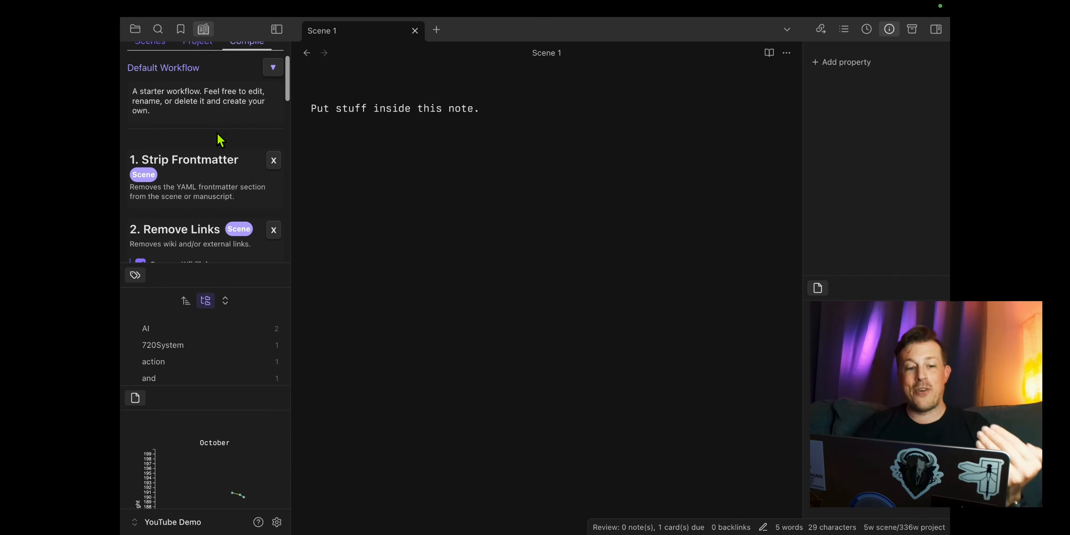
{"action": "scroll", "coordinate": [220, 139], "scroll_direction": "down", "scroll_amount": 1}
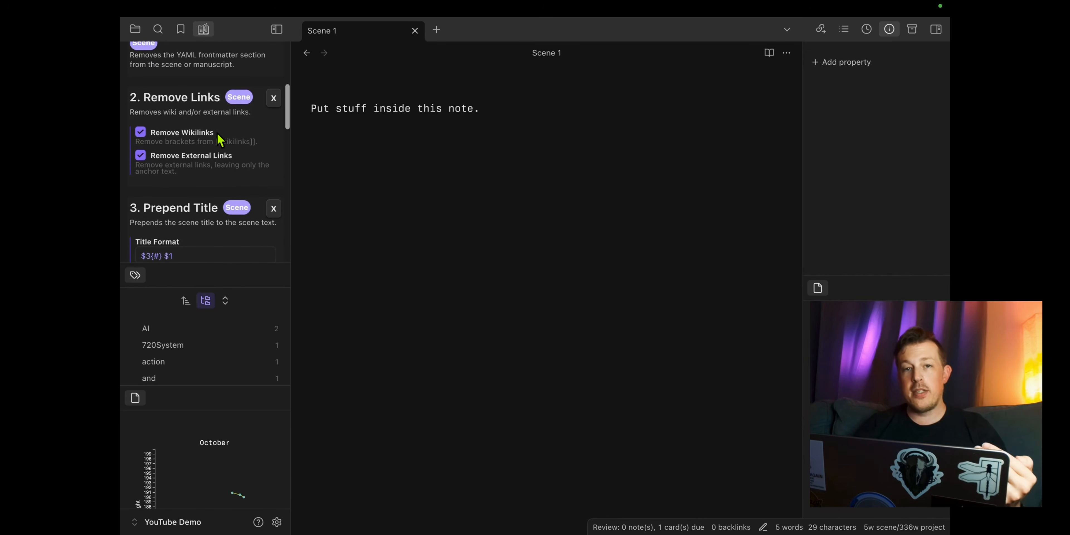
{"action": "scroll", "coordinate": [221, 140], "scroll_direction": "down", "scroll_amount": 5}
{"action": "scroll", "coordinate": [220, 140], "scroll_direction": "down", "scroll_amount": 4}
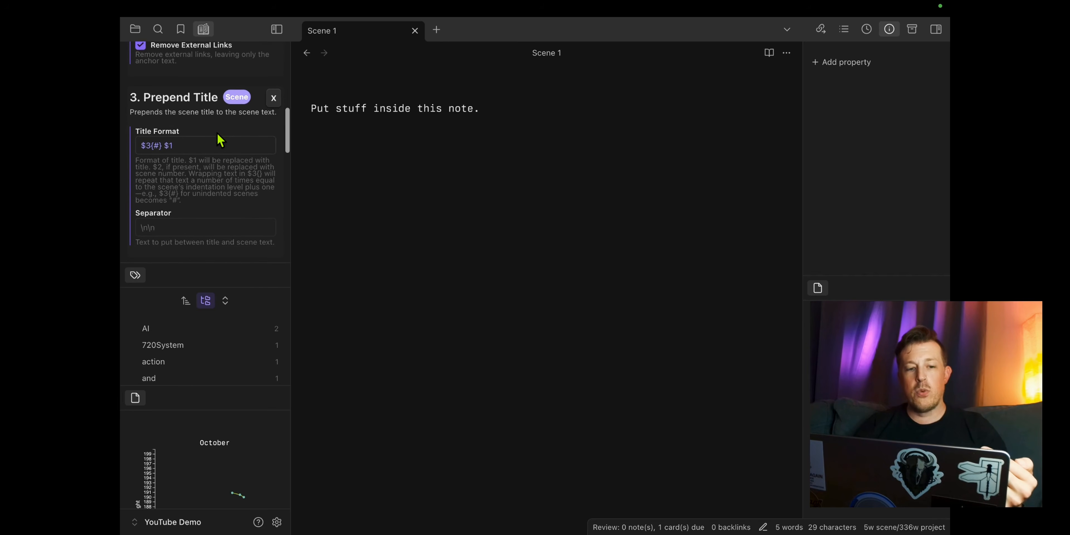
{"action": "scroll", "coordinate": [220, 140], "scroll_direction": "down", "scroll_amount": 8}
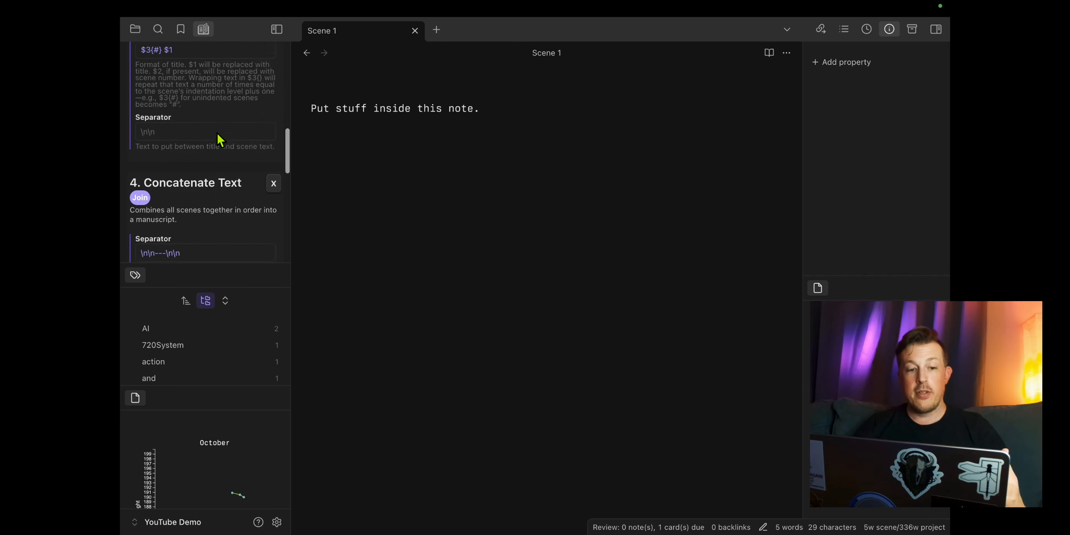
{"action": "scroll", "coordinate": [220, 140], "scroll_direction": "down", "scroll_amount": 8}
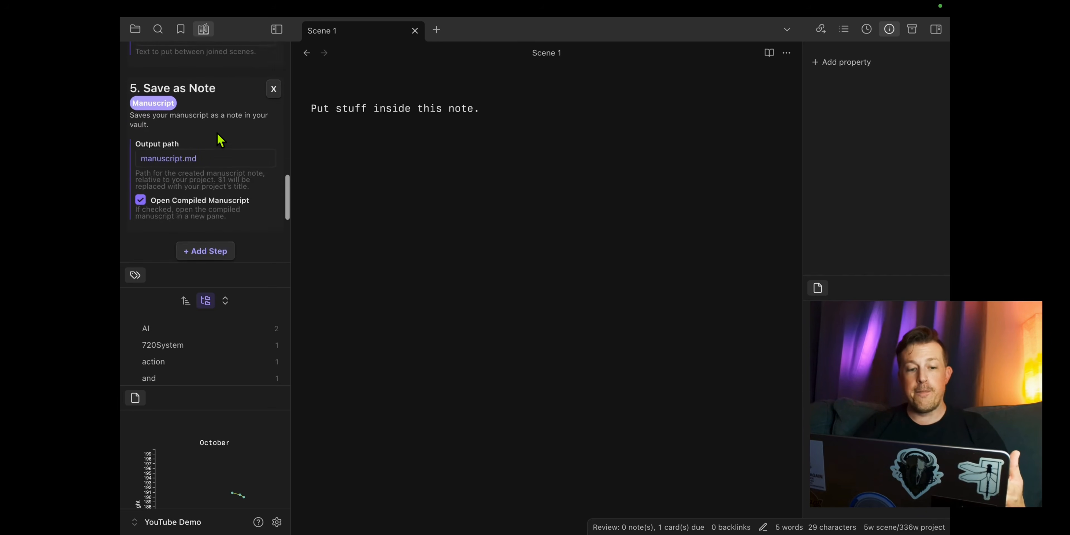
{"action": "scroll", "coordinate": [220, 140], "scroll_direction": "down", "scroll_amount": 2}
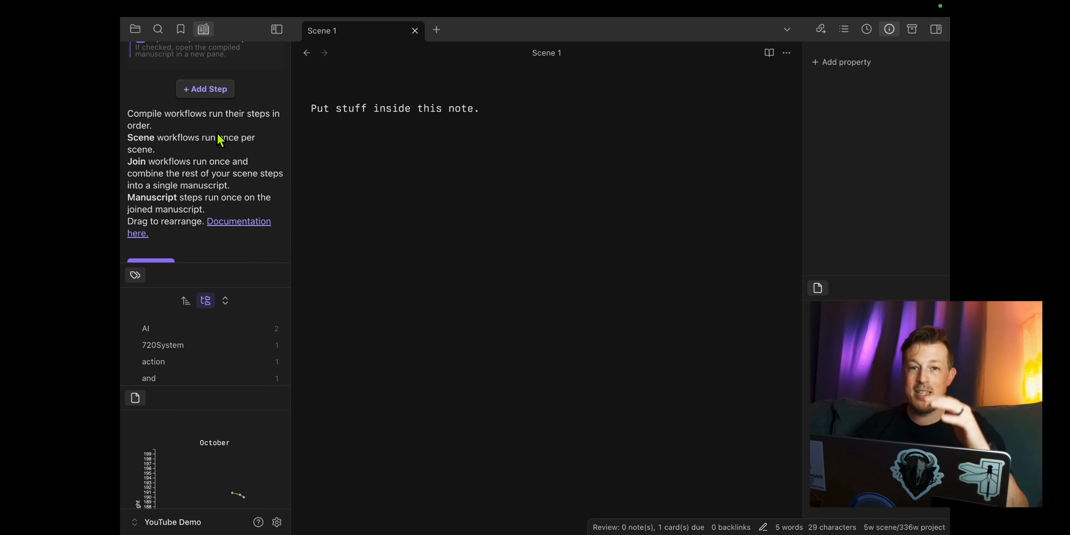
{"action": "scroll", "coordinate": [220, 140], "scroll_direction": "up", "scroll_amount": 20}
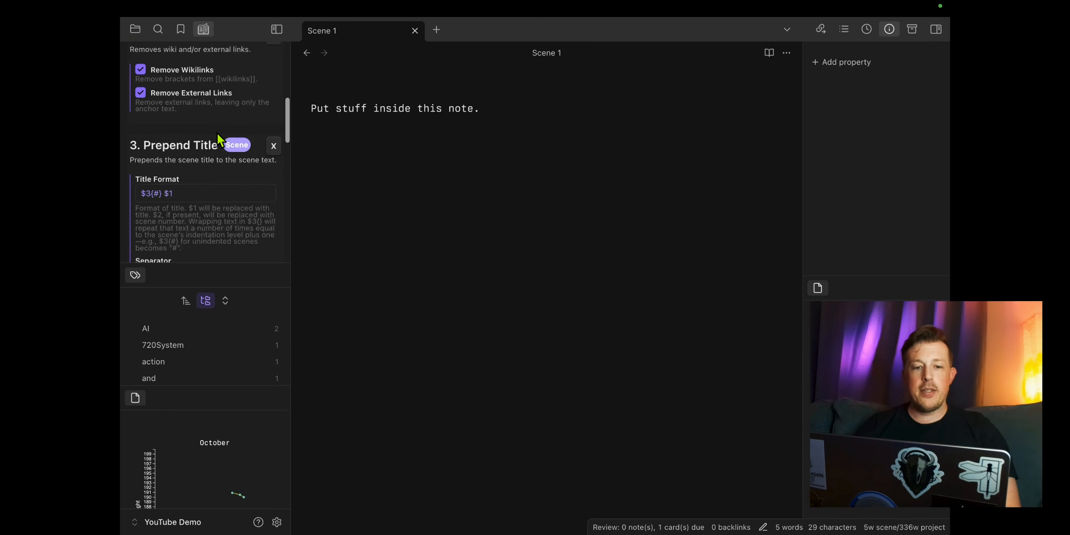
{"action": "scroll", "coordinate": [216, 133], "scroll_direction": "up", "scroll_amount": 10}
{"action": "scroll", "coordinate": [215, 136], "scroll_direction": "down", "scroll_amount": 13}
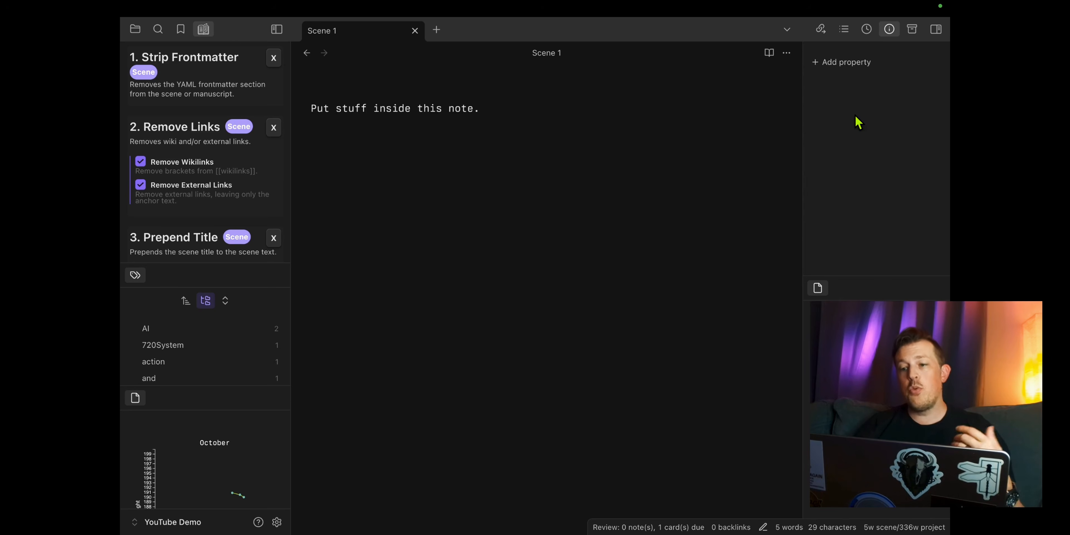
Step: Add a property named Characters to Scene 1 and set its property type to List
{"action": "left_click", "coordinate": [842, 63]}
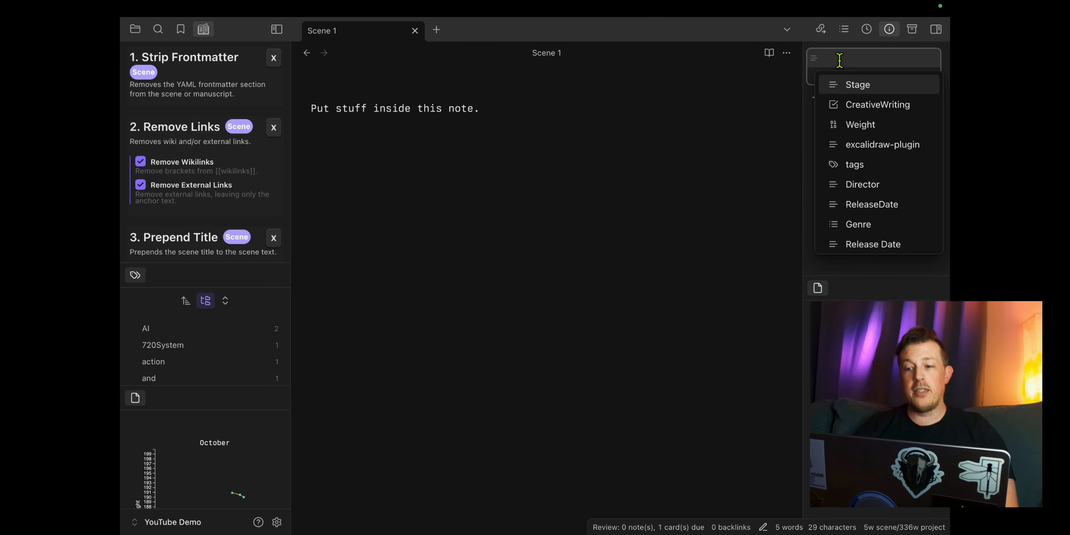
{"action": "type", "text": "Characters"}
{"action": "left_click", "coordinate": [812, 59]}
{"action": "mouse_move", "coordinate": [811, 59]}
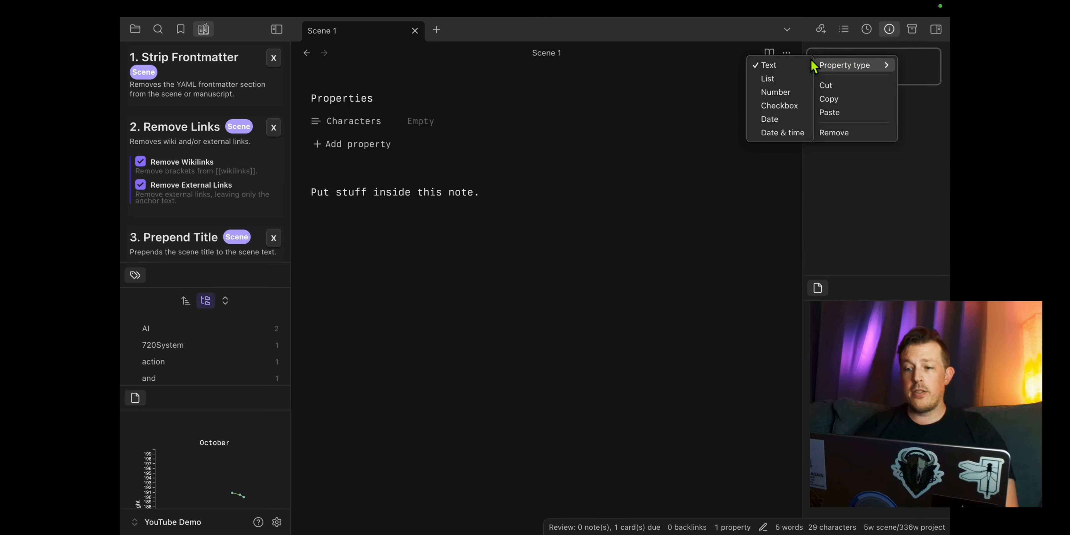
{"action": "left_click", "coordinate": [780, 79]}
Step: Enter Protagonist and Antagonist as the values of Scene 1's Characters property
{"action": "left_click", "coordinate": [847, 71]}
{"action": "type", "text": "Protagonist"}
{"action": "key", "text": "Return"}
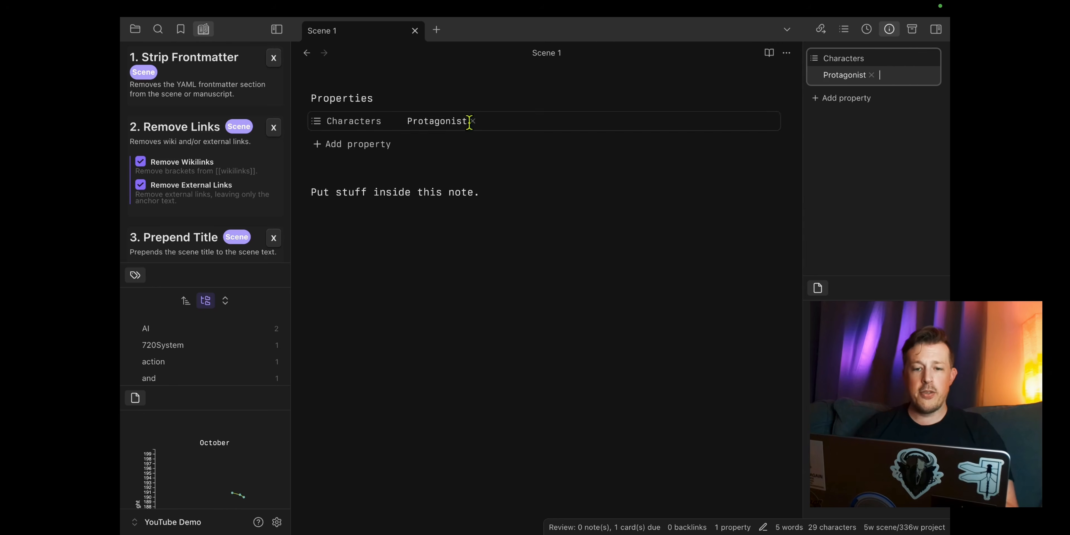
{"action": "left_click", "coordinate": [911, 74]}
{"action": "type", "text": "Antagonist"}
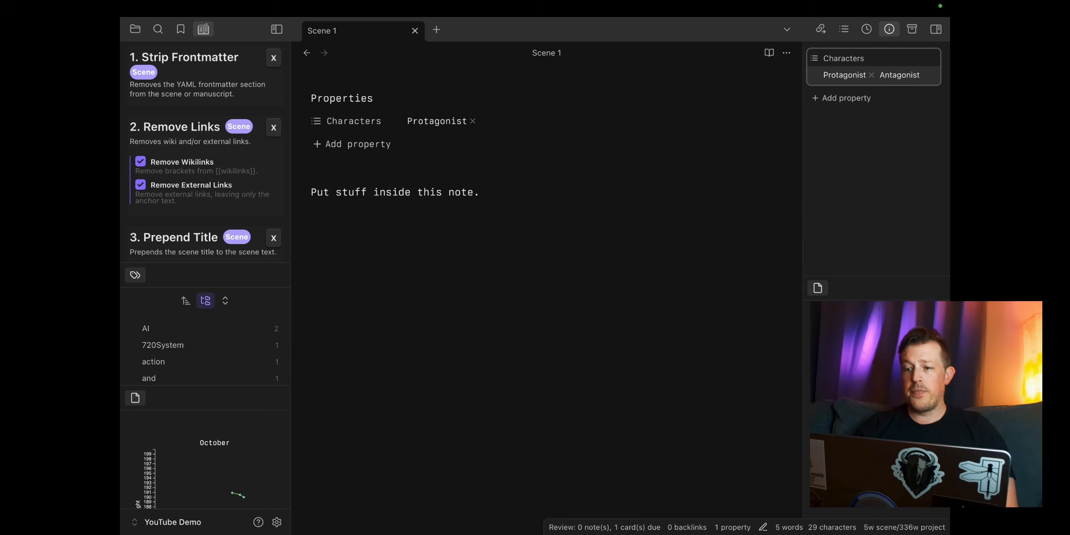
{"action": "key", "text": "Return"}
{"action": "left_click", "coordinate": [684, 202]}
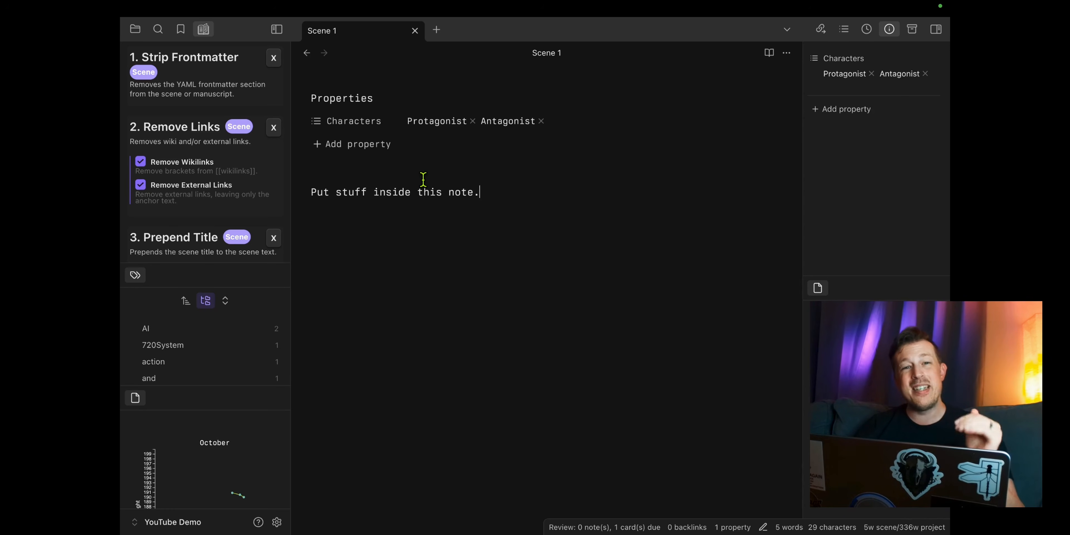
Step: Create a folder named Characters inside the Novels folder
{"action": "left_click", "coordinate": [135, 28]}
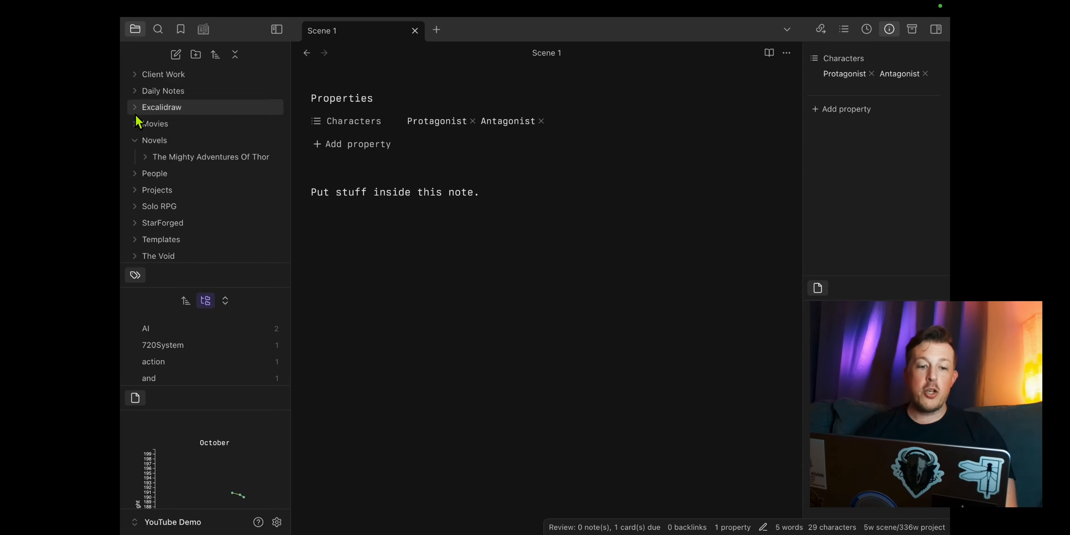
{"action": "left_click", "coordinate": [148, 158]}
{"action": "left_click", "coordinate": [148, 159]}
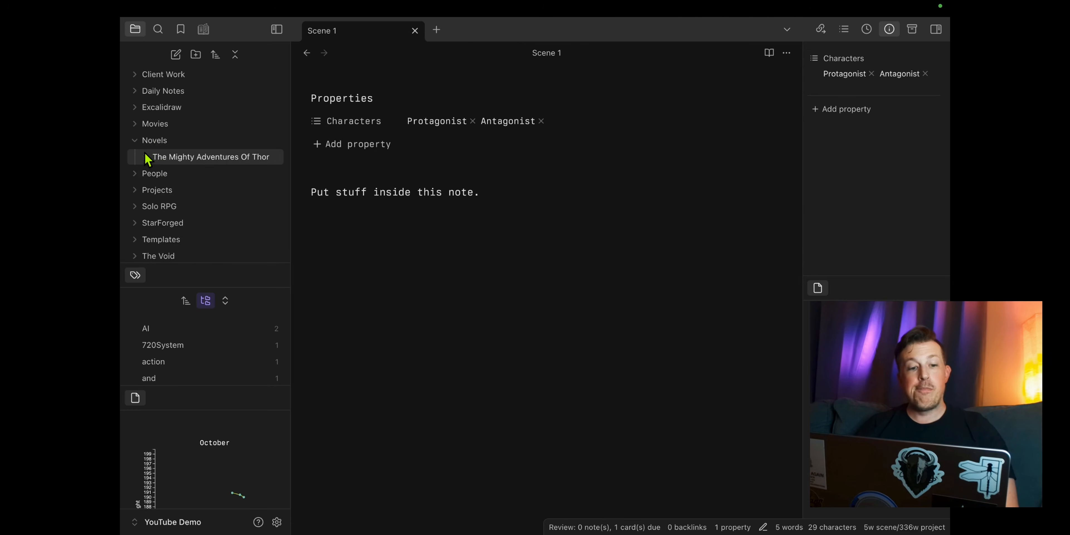
{"action": "right_click", "coordinate": [158, 145]}
{"action": "left_click", "coordinate": [176, 161]}
{"action": "type", "text": "Characters"}
{"action": "key", "text": "Return"}
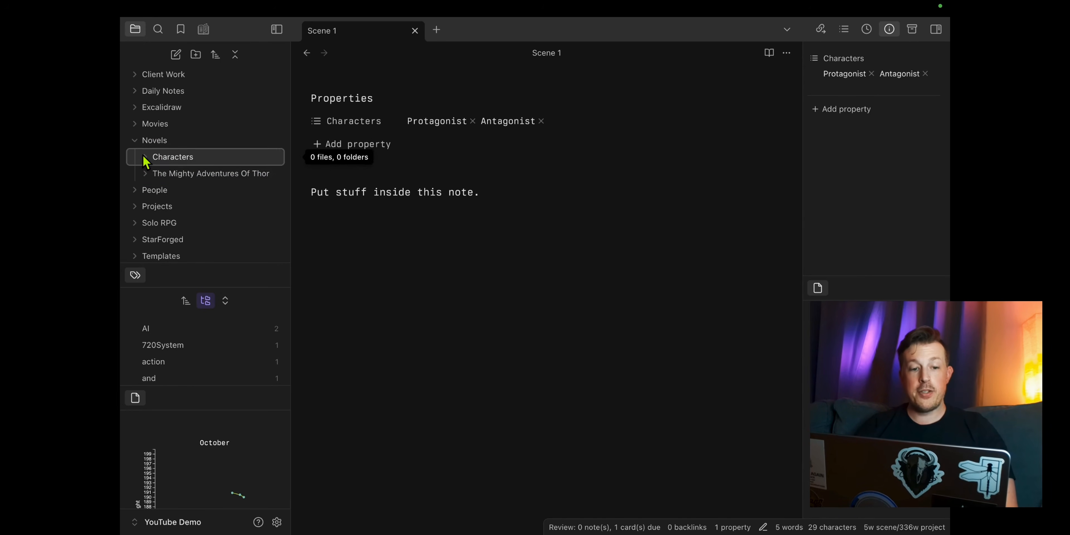
Step: Create a note named Protagonist in the Characters folder, and expand the folder The Mighty Adventures Of Thor
{"action": "right_click", "coordinate": [161, 159]}
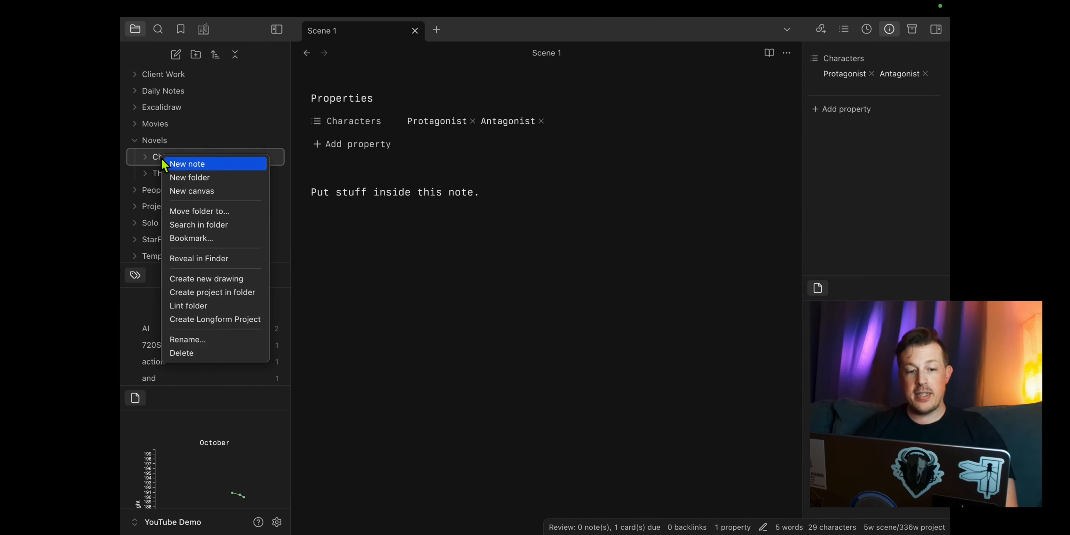
{"action": "left_click", "coordinate": [188, 164]}
{"action": "type", "text": "Protagonist"}
{"action": "key", "text": "Return"}
{"action": "left_click", "coordinate": [208, 174]}
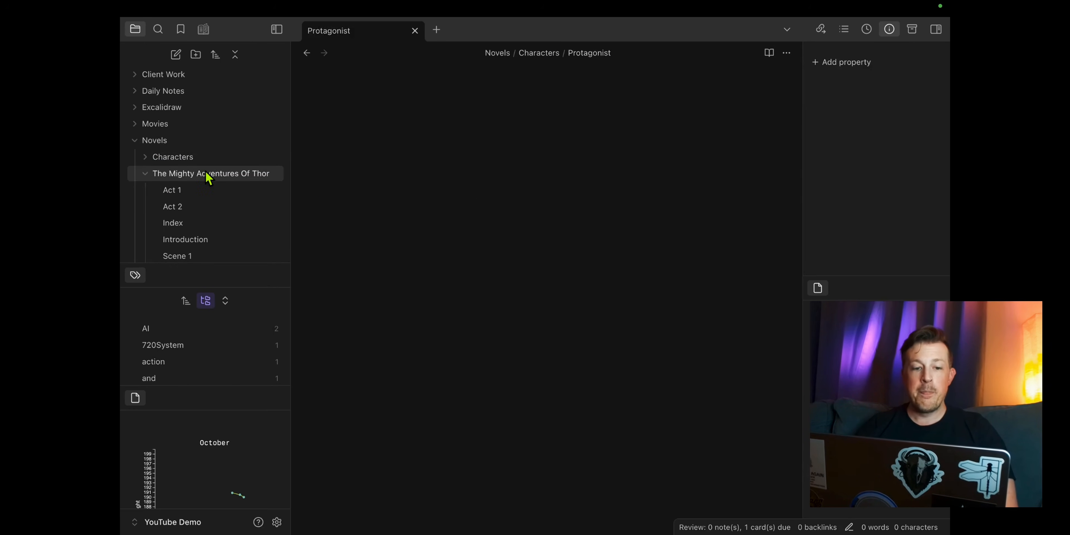
Step: Open Scene 1 from the Longform scene list and enclose its sentence "Put stuff inside this note." in double quotation marks
{"action": "left_click", "coordinate": [203, 35]}
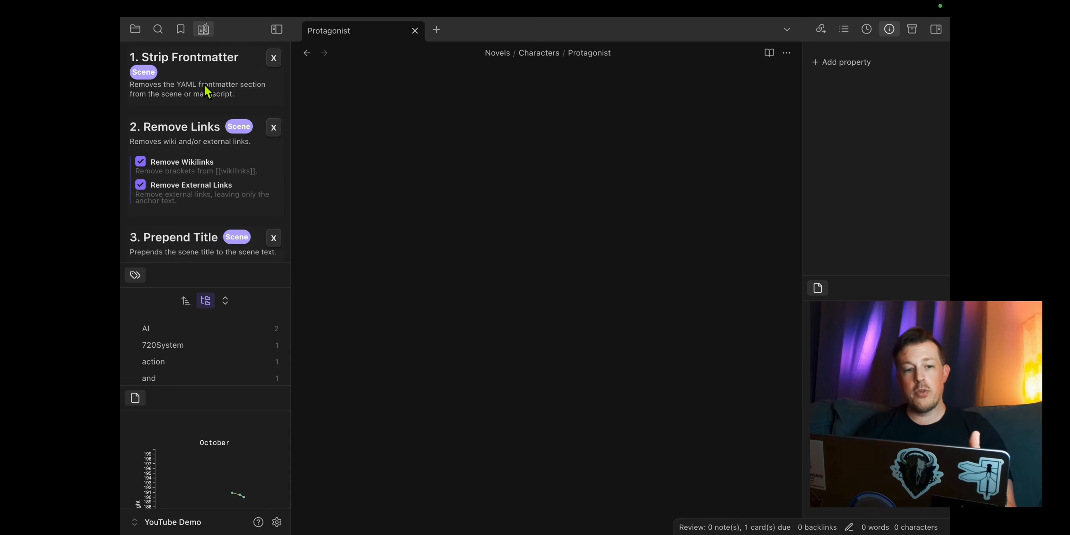
{"action": "scroll", "coordinate": [156, 114], "scroll_direction": "up", "scroll_amount": 5}
{"action": "left_click", "coordinate": [150, 104]}
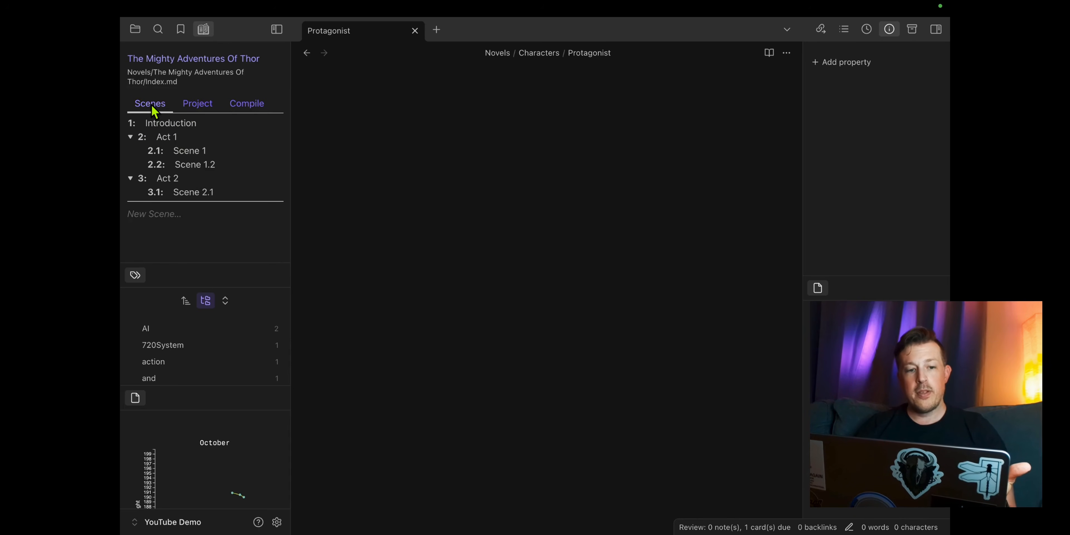
{"action": "left_click", "coordinate": [186, 156]}
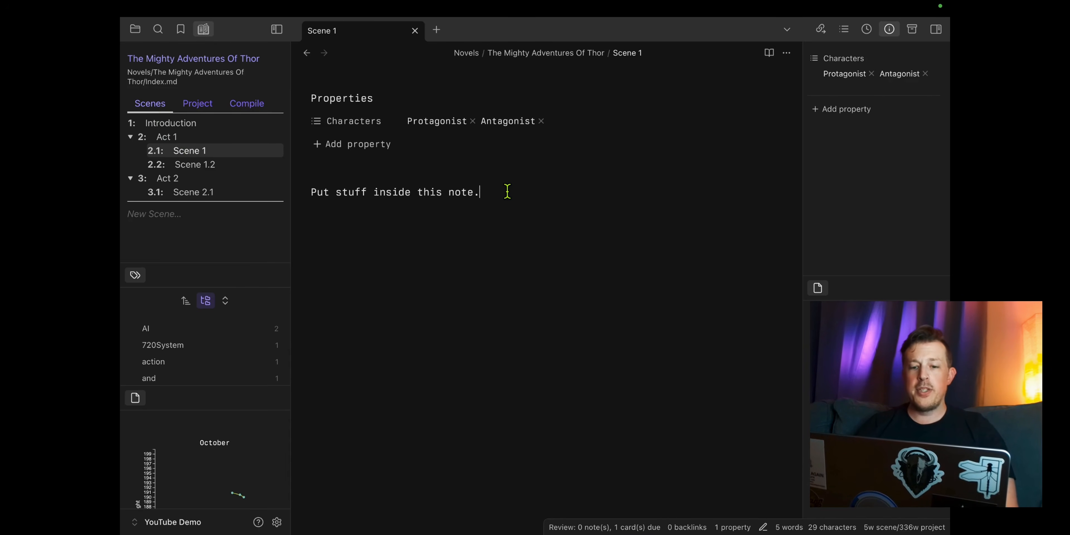
{"action": "type", "text": "\""}
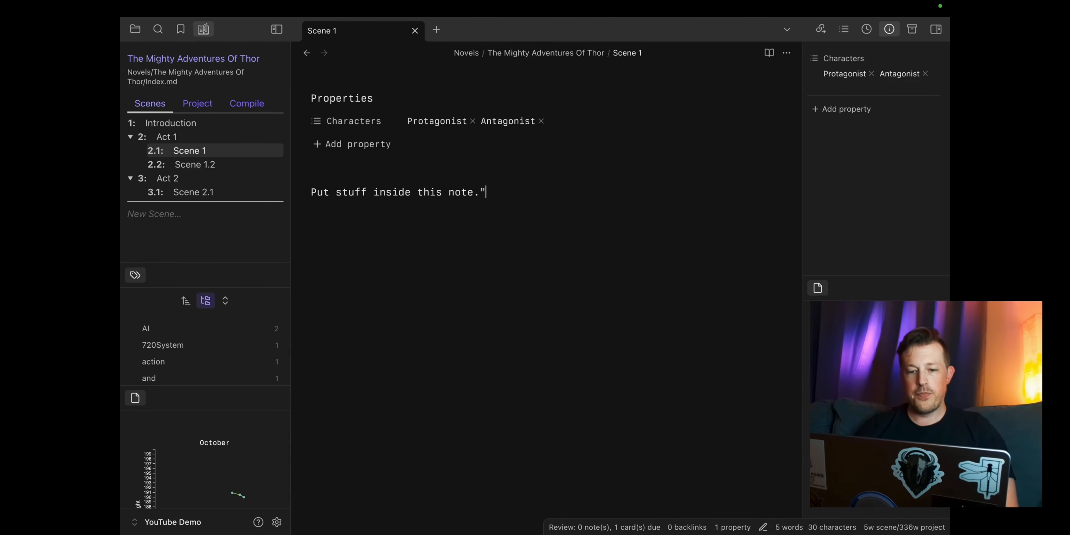
{"action": "key", "text": "BackSpace"}
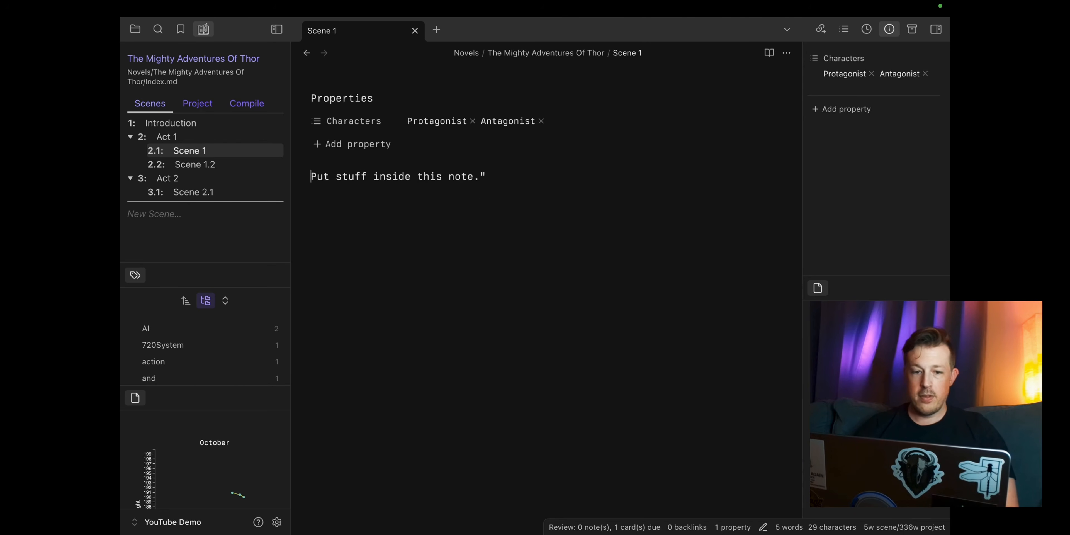
{"action": "type", "text": "\""}
{"action": "key", "text": "Down"}
{"action": "key", "text": "Left"}
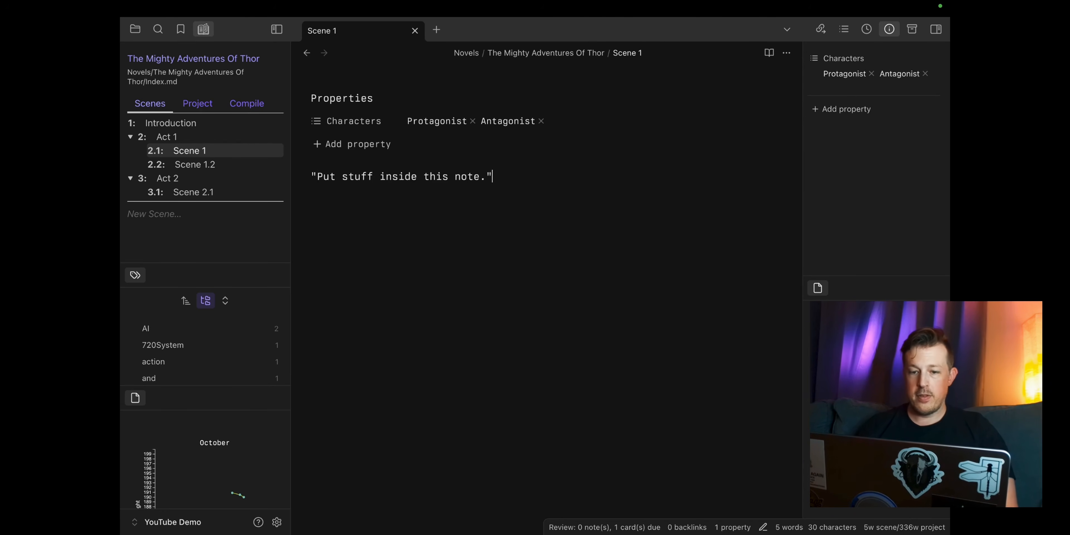
Step: Continue the sentence with "said the" followed by an internal link to the Protagonist note and a period
{"action": "type", "text": "said the "}
{"action": "type", "text": "[[Protag"}
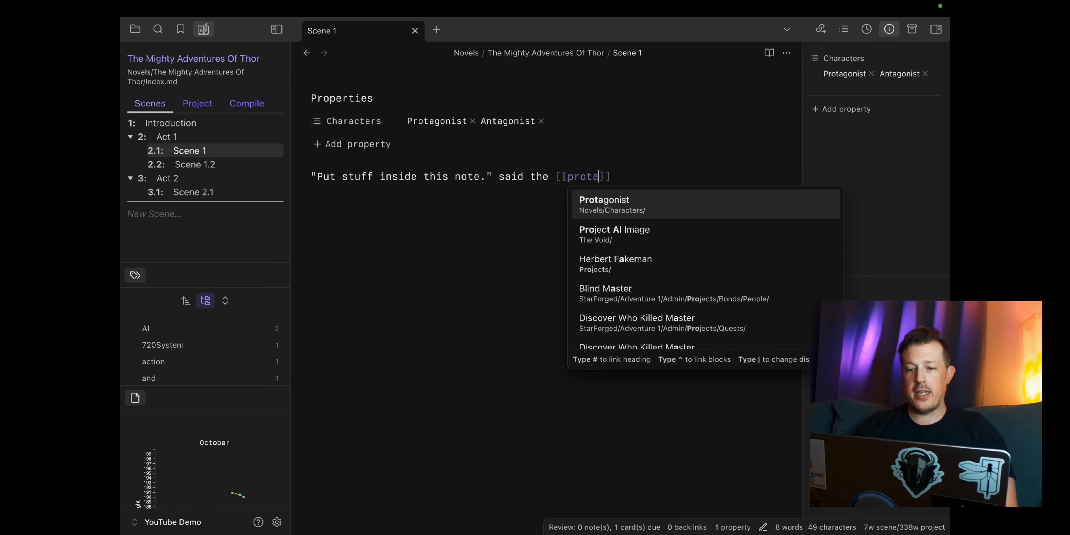
{"action": "key", "text": "Return"}
{"action": "type", "text": "."}
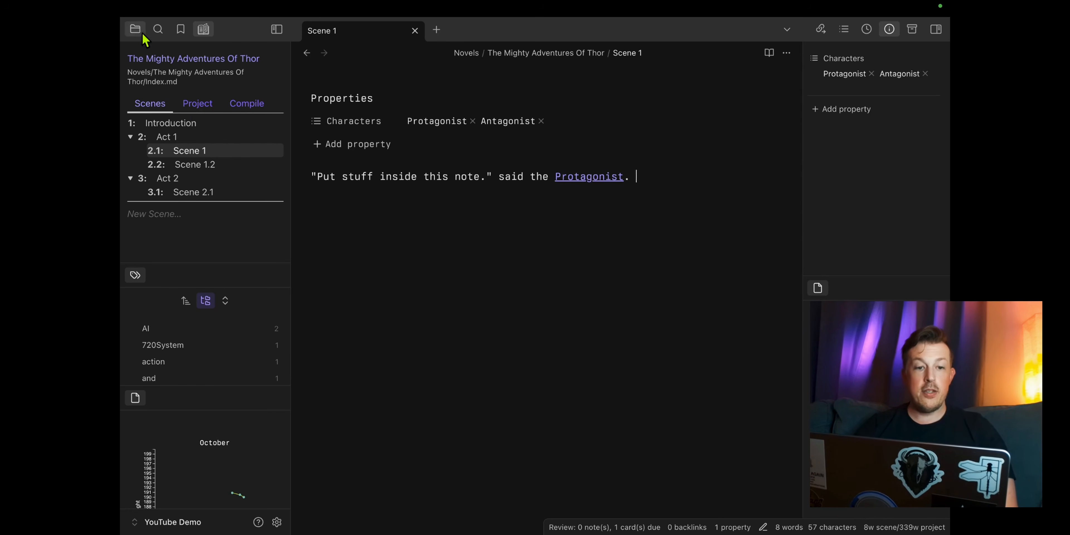
Step: Open the Protagonist note in the Characters folder and add an aliases property to it
{"action": "left_click", "coordinate": [134, 28]}
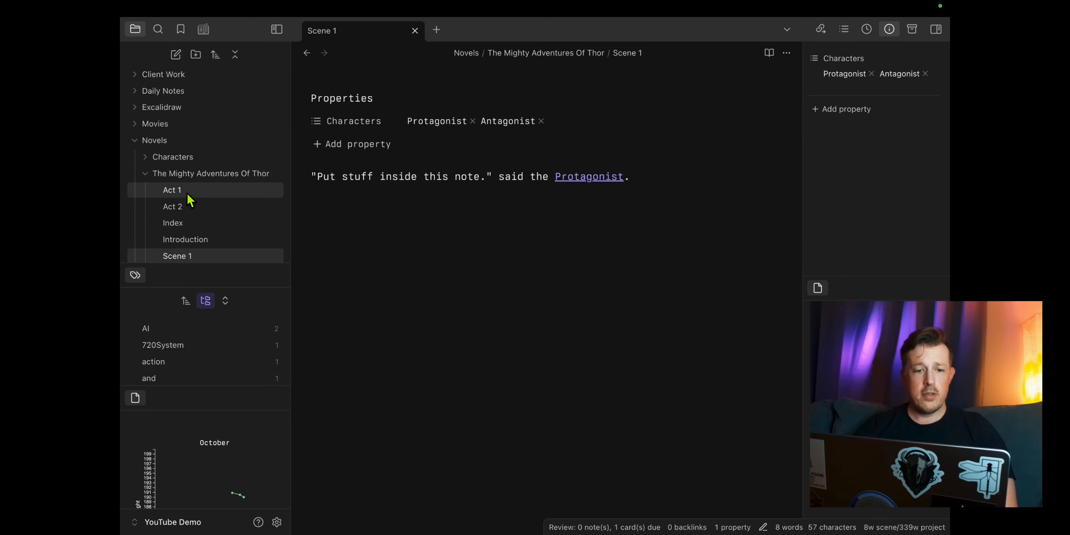
{"action": "left_click", "coordinate": [160, 156]}
{"action": "left_click", "coordinate": [182, 174]}
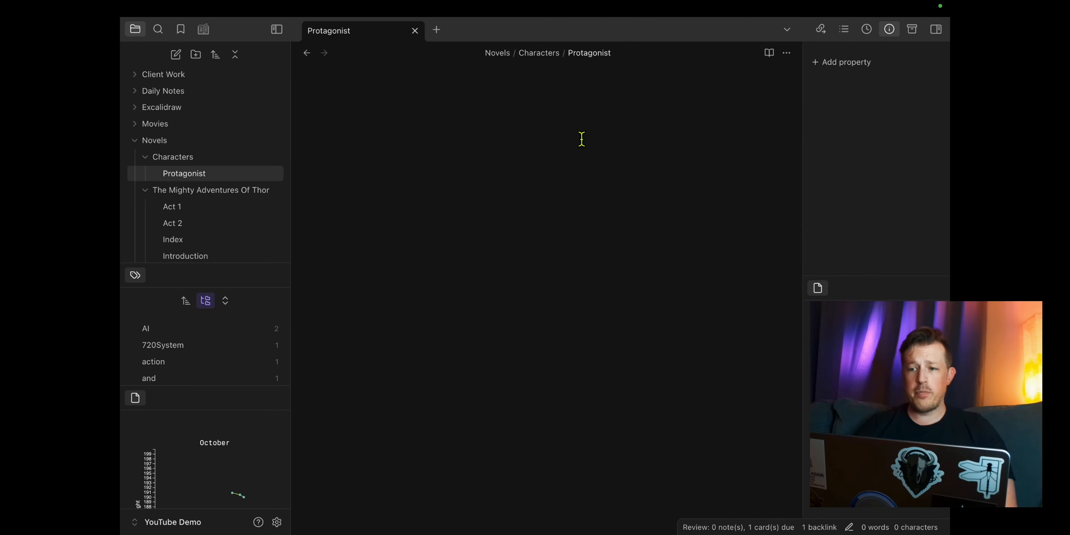
{"action": "left_click", "coordinate": [821, 61]}
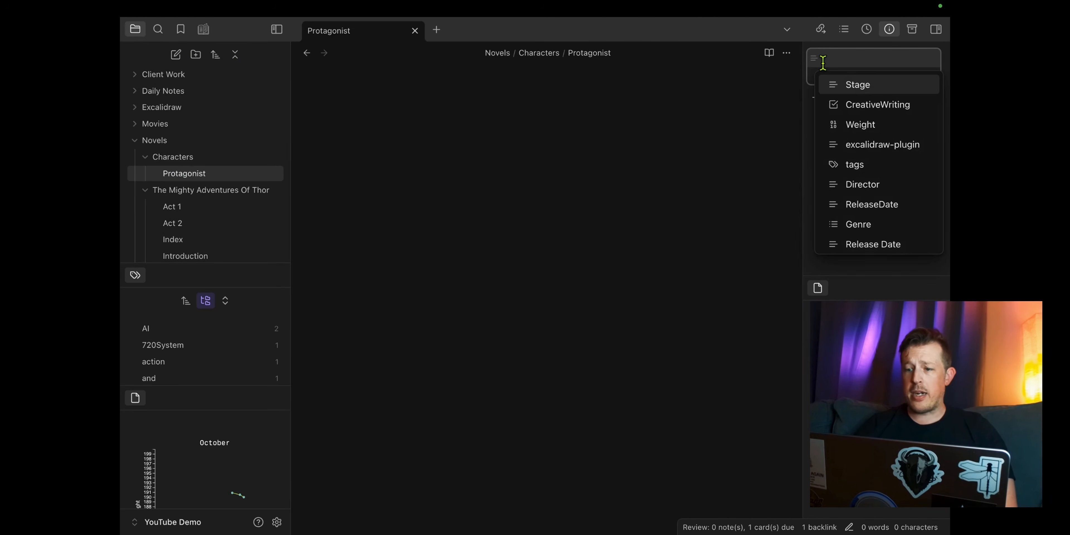
{"action": "type", "text": "ali"}
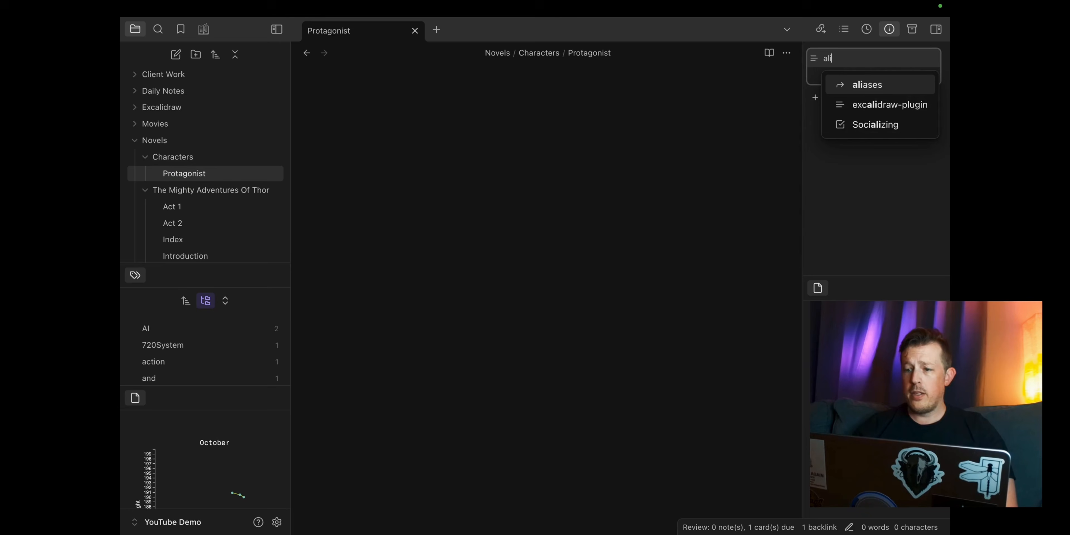
{"action": "left_click", "coordinate": [872, 86]}
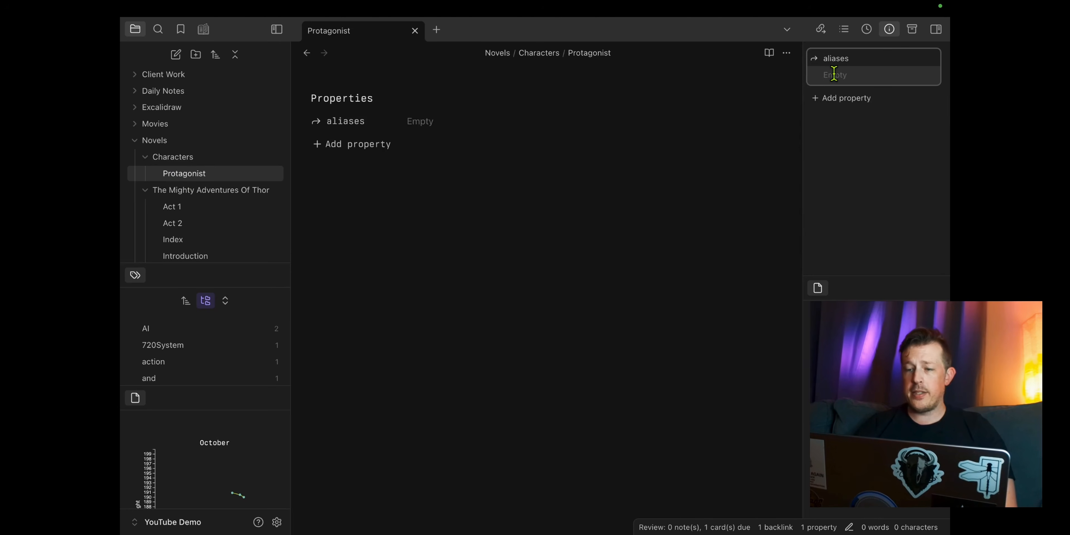
Step: Enter The Fighter, The Man In Black, The Gunslinger and the man as aliases of the Protagonist note
{"action": "type", "text": "TH"}
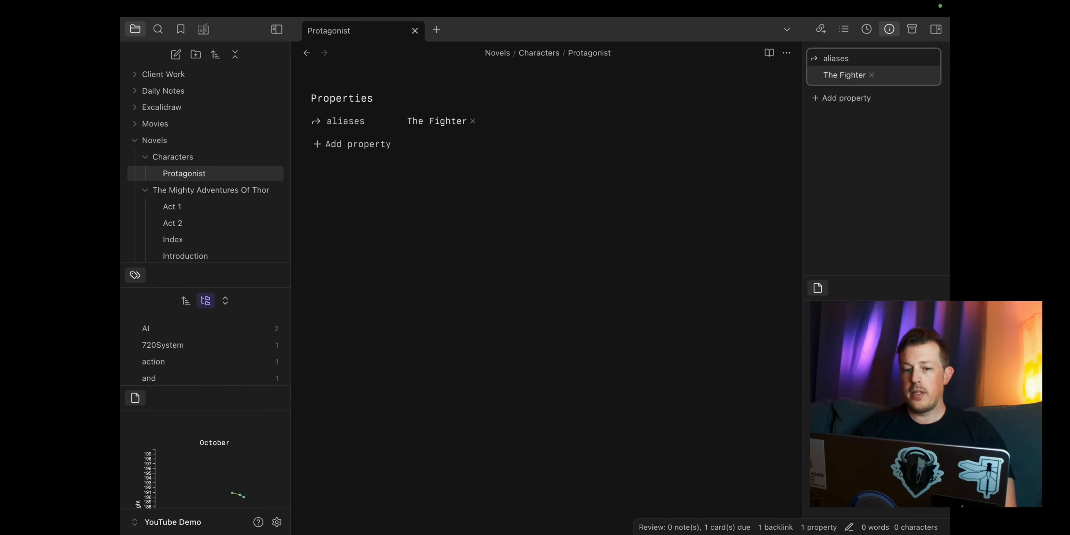
{"action": "type", "text": "Th"}
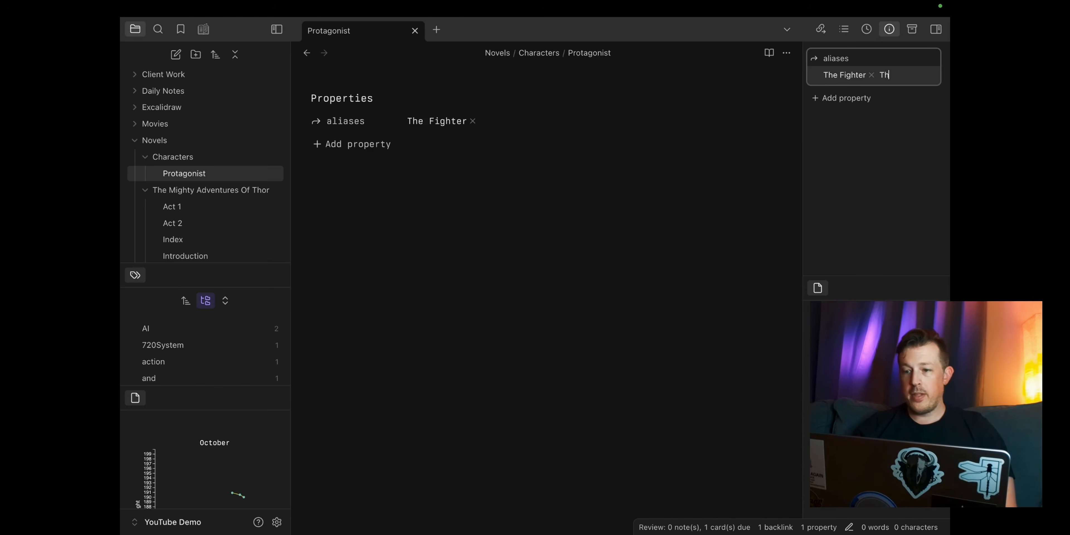
{"action": "type", "text": "e Man In Bla"}
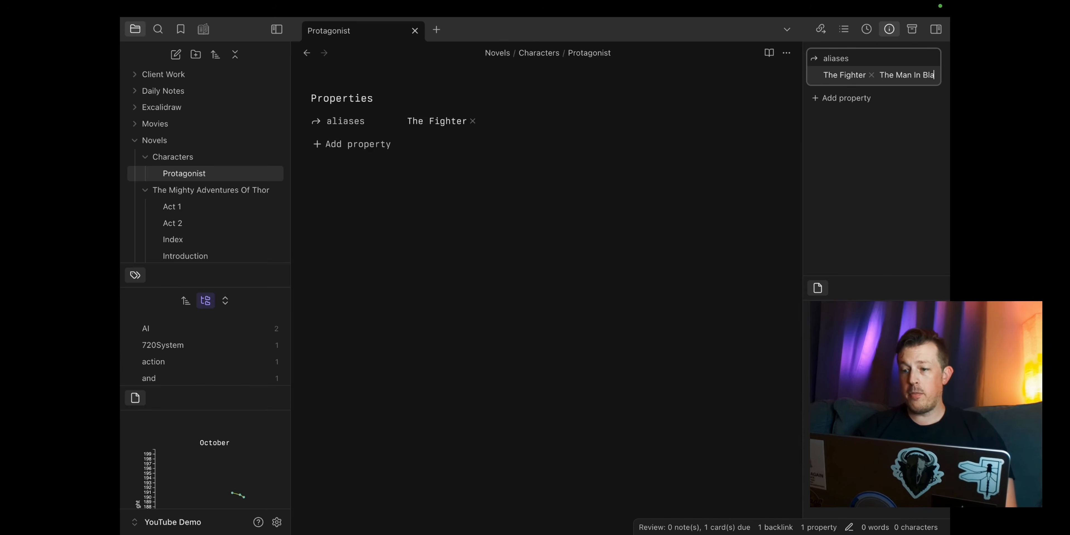
{"action": "type", "text": "ck"}
{"action": "key", "text": "Return"}
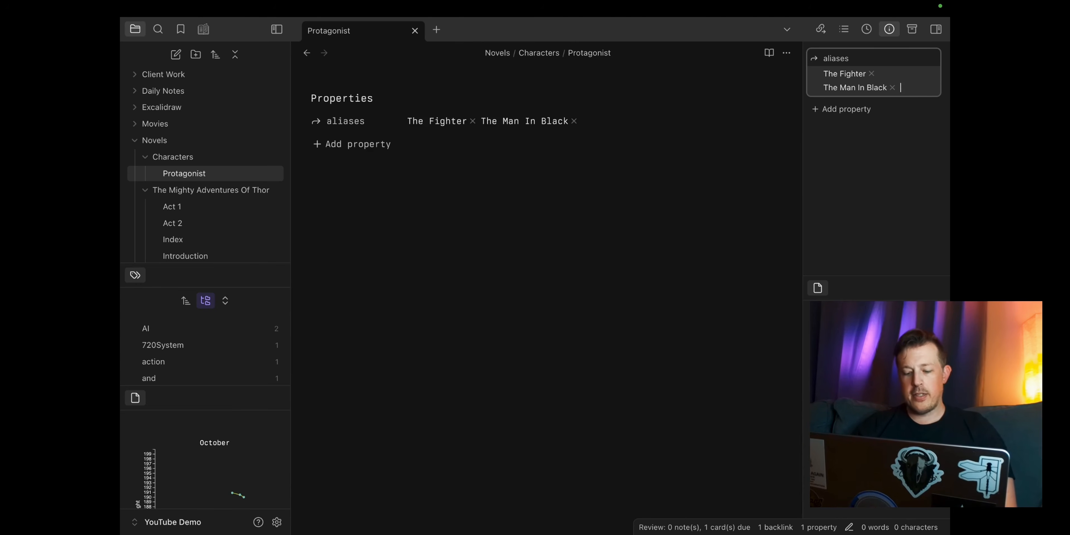
{"action": "type", "text": "The Gunslinger"}
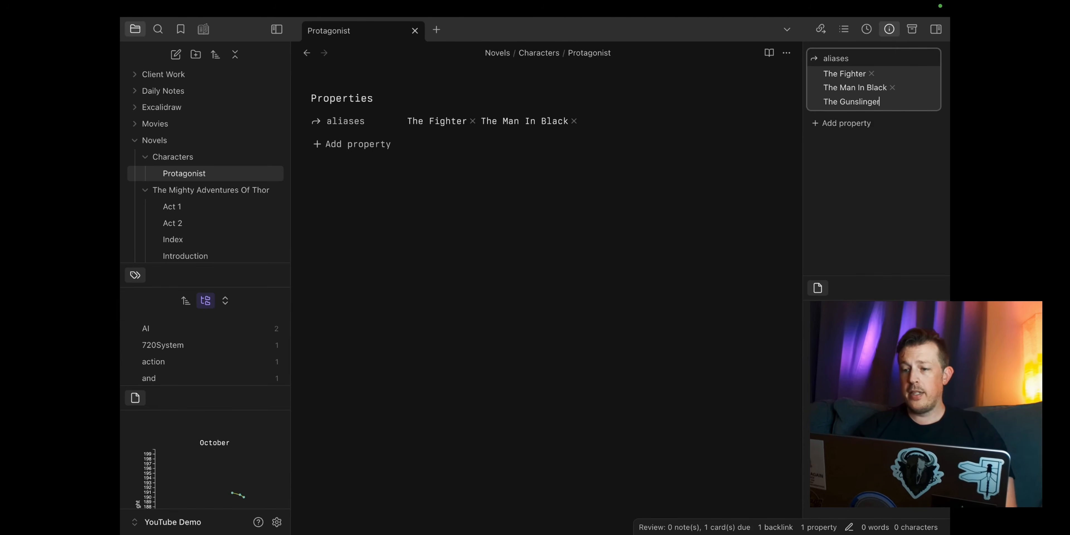
{"action": "key", "text": "Return"}
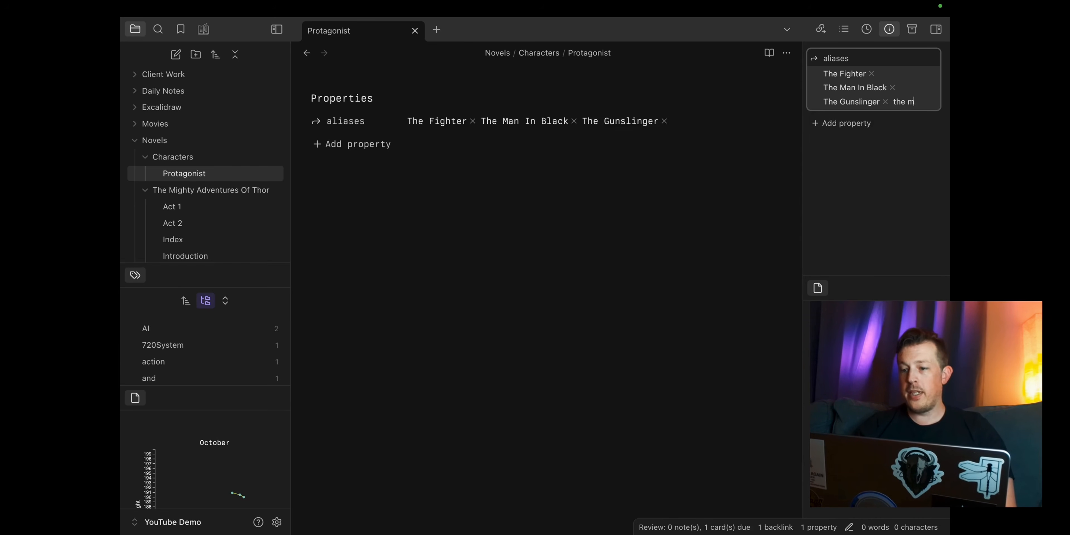
{"action": "key", "text": "Return"}
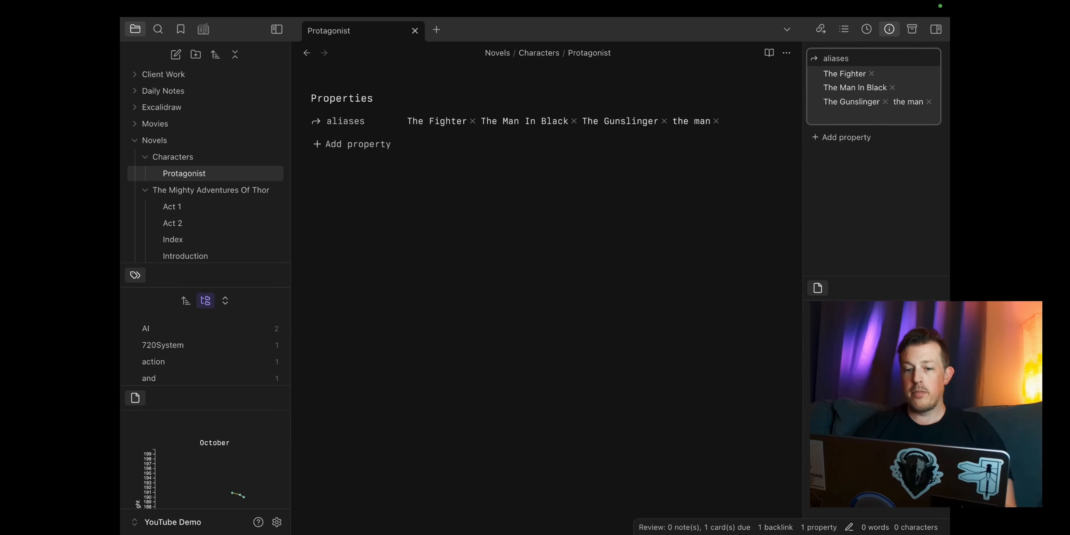
{"action": "left_click", "coordinate": [587, 195]}
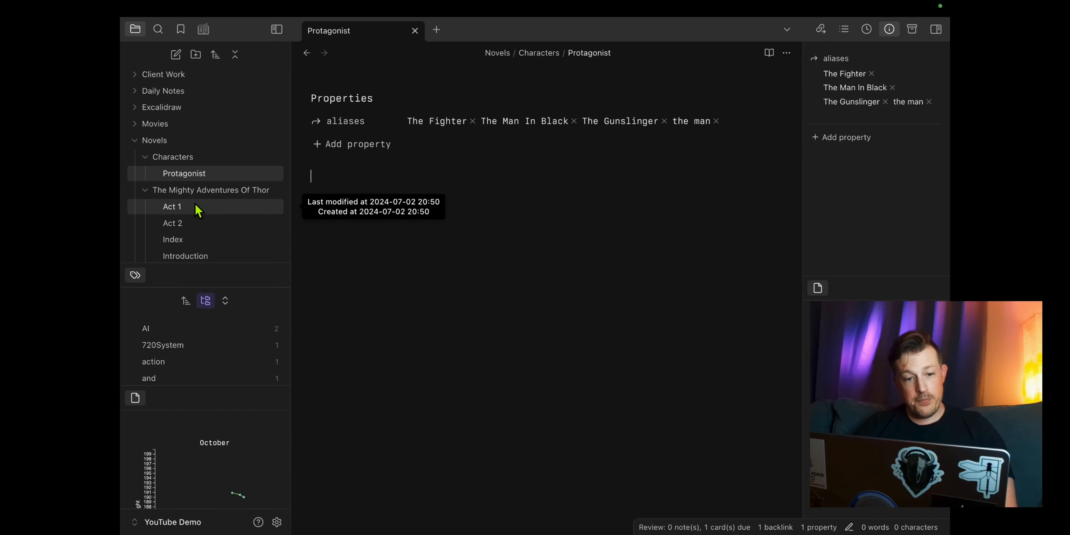
Step: In Scene 1, replace the Protagonist link with a link to that note's alias "the man", followed by a period
{"action": "left_click", "coordinate": [204, 31]}
{"action": "left_click", "coordinate": [190, 150]}
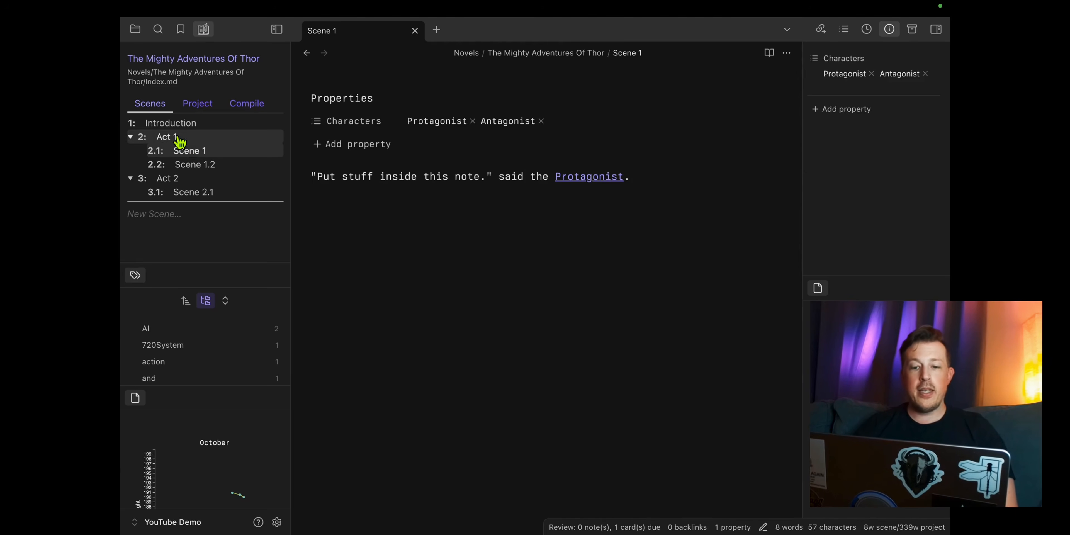
{"action": "left_click", "coordinate": [675, 177]}
{"action": "key", "text": "BackSpace"}
{"action": "key", "text": "BackSpace"}
{"action": "key", "text": "BackSpace"}
{"action": "key", "text": "BackSpace"}
{"action": "key", "text": "BackSpace"}
{"action": "key", "text": "BackSpace"}
{"action": "key", "text": "BackSpace"}
{"action": "key", "text": "BackSpace"}
{"action": "key", "text": "BackSpace"}
{"action": "key", "text": "BackSpace"}
{"action": "key", "text": "BackSpace"}
{"action": "key", "text": "BackSpace"}
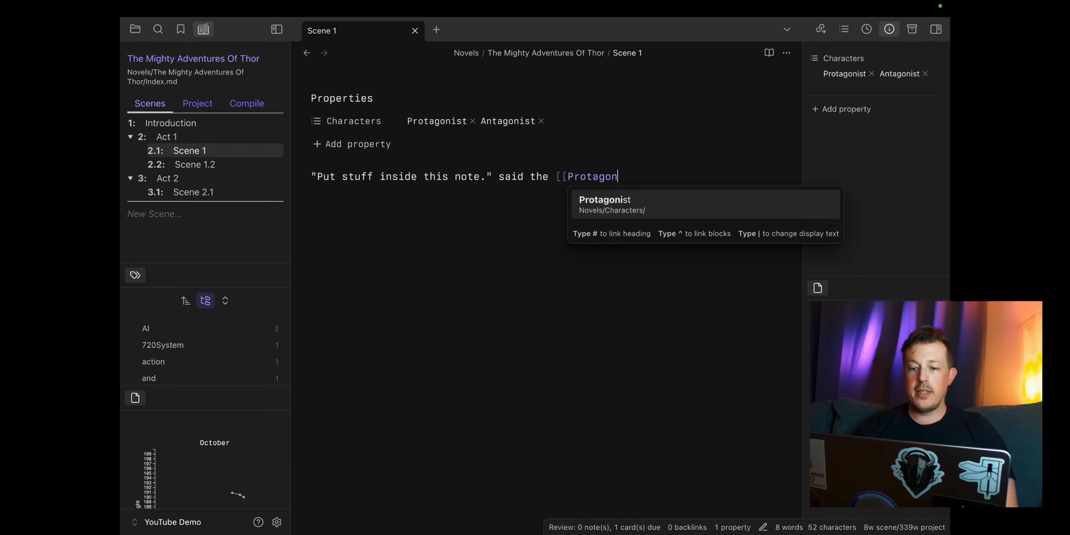
{"action": "key", "text": "BackSpace"}
{"action": "key", "text": "BackSpace"}
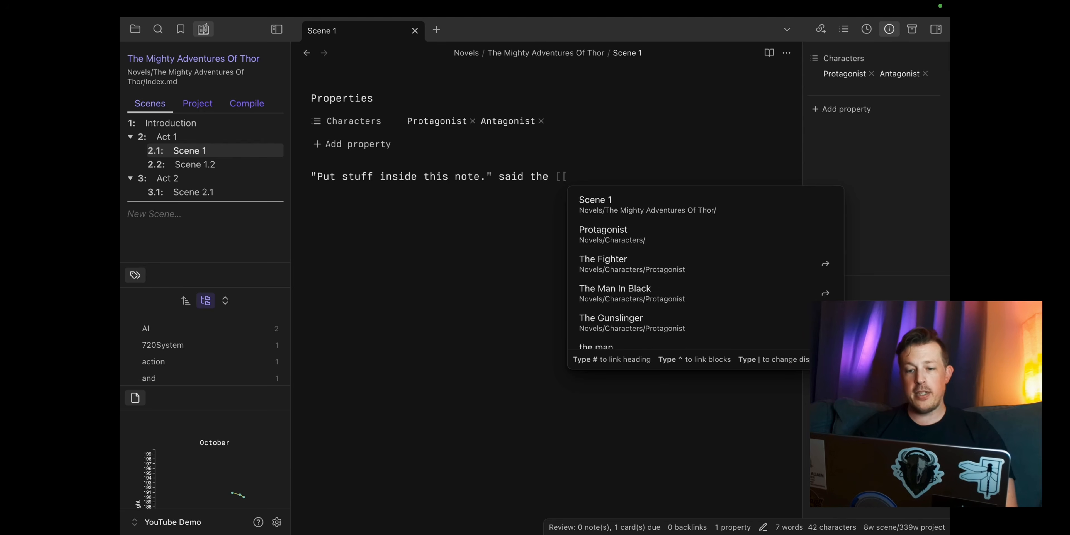
{"action": "type", "text": "the man"}
{"action": "key", "text": "Return"}
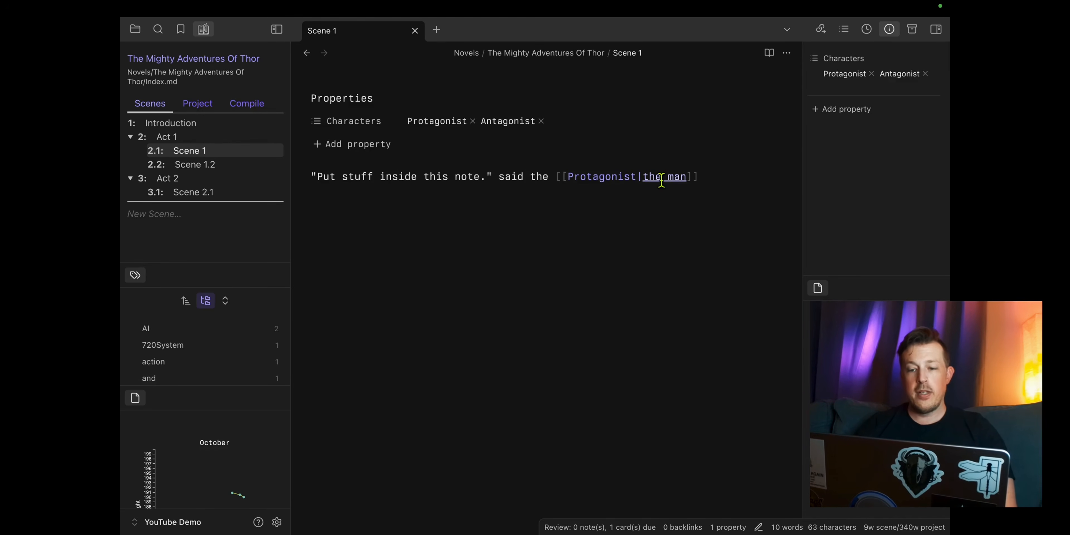
{"action": "left_click", "coordinate": [707, 177]}
{"action": "type", "text": "."}
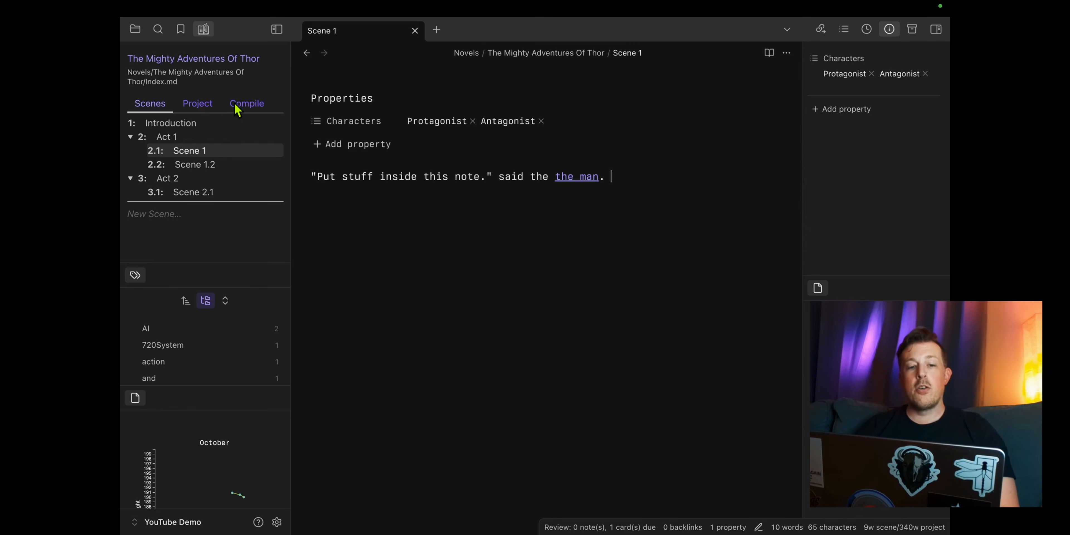
Step: Examine the compile workflow's Strip Frontmatter, Remove Links, Prepend Title and Concatenate Text steps, comparing link removal with the alias link in Scene 1
{"action": "left_click", "coordinate": [202, 106]}
{"action": "left_click", "coordinate": [251, 105]}
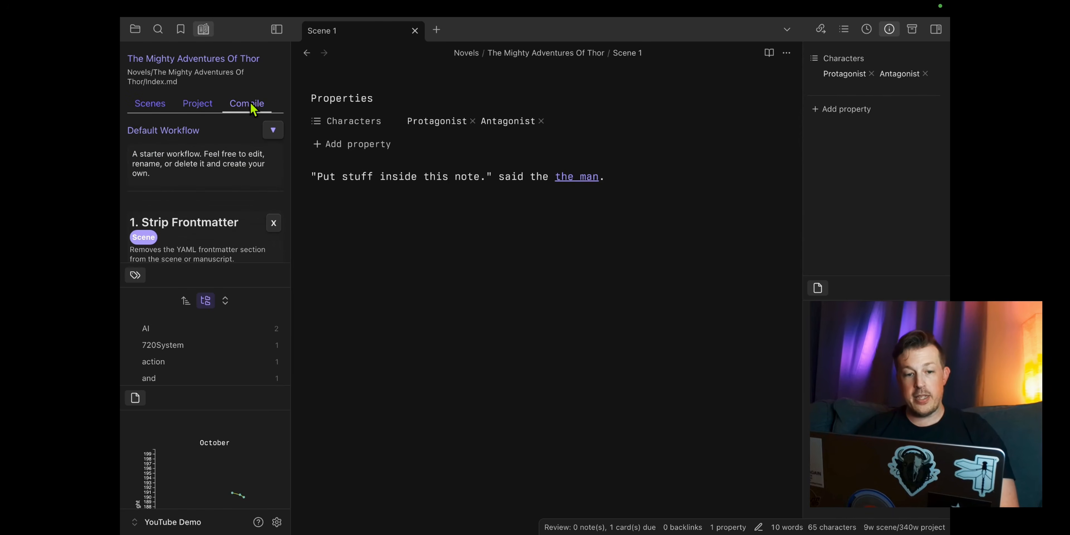
{"action": "scroll", "coordinate": [232, 154], "scroll_direction": "down", "scroll_amount": 10}
{"action": "scroll", "coordinate": [234, 158], "scroll_direction": "up", "scroll_amount": 8}
{"action": "scroll", "coordinate": [233, 153], "scroll_direction": "up", "scroll_amount": 3}
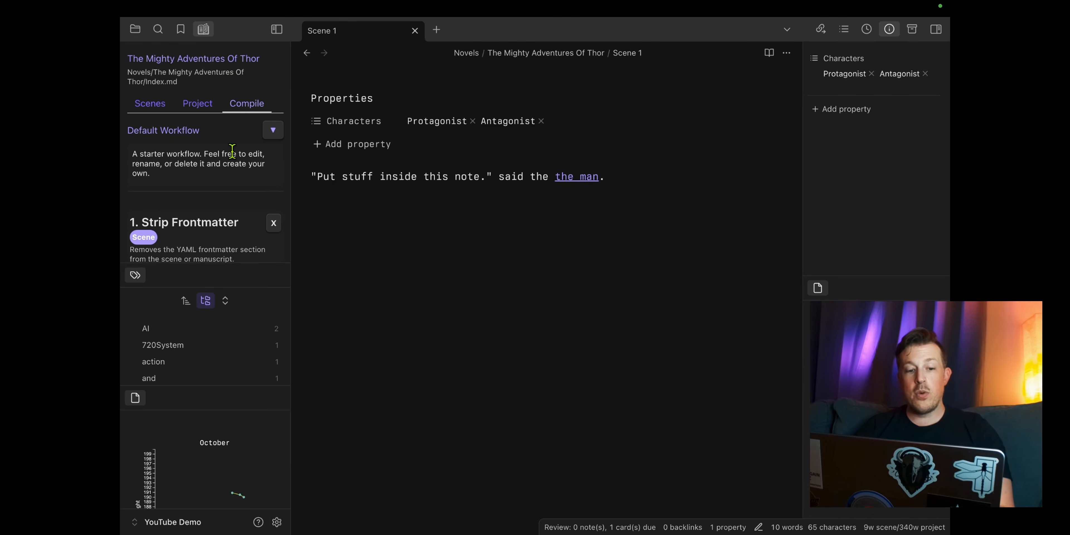
{"action": "scroll", "coordinate": [232, 152], "scroll_direction": "down", "scroll_amount": 2}
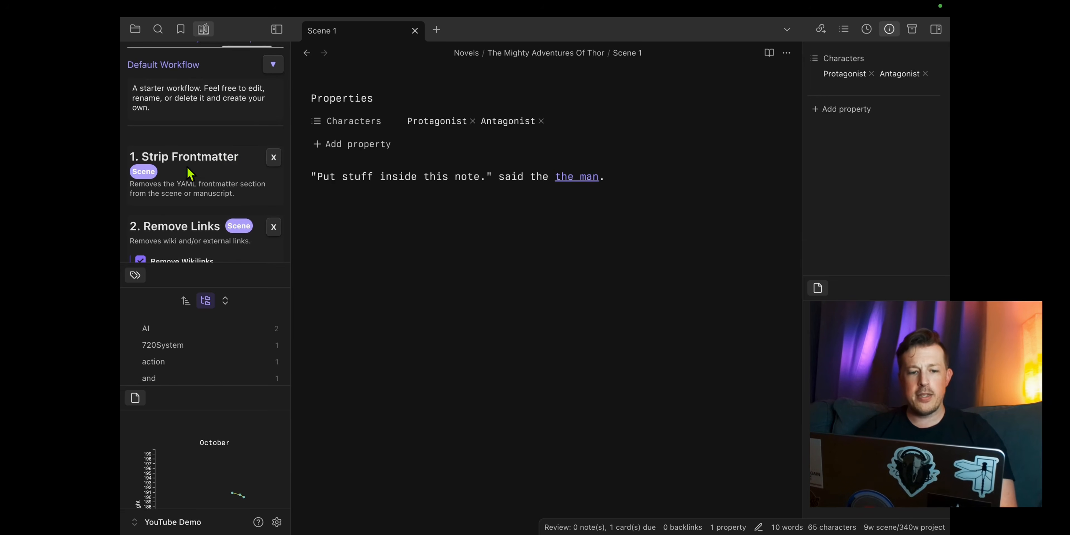
{"action": "scroll", "coordinate": [189, 172], "scroll_direction": "down", "scroll_amount": 3}
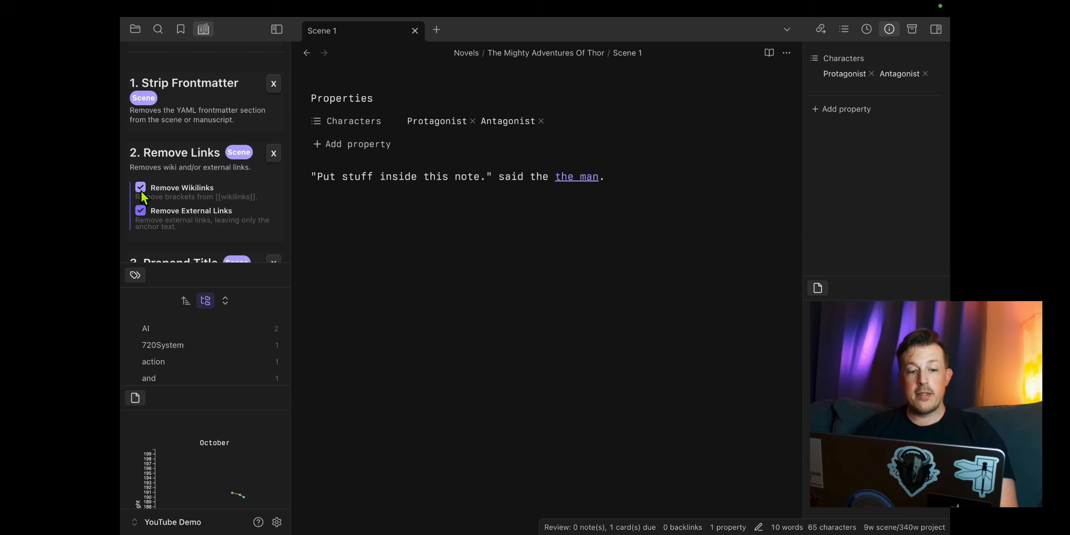
{"action": "scroll", "coordinate": [191, 195], "scroll_direction": "down", "scroll_amount": 2}
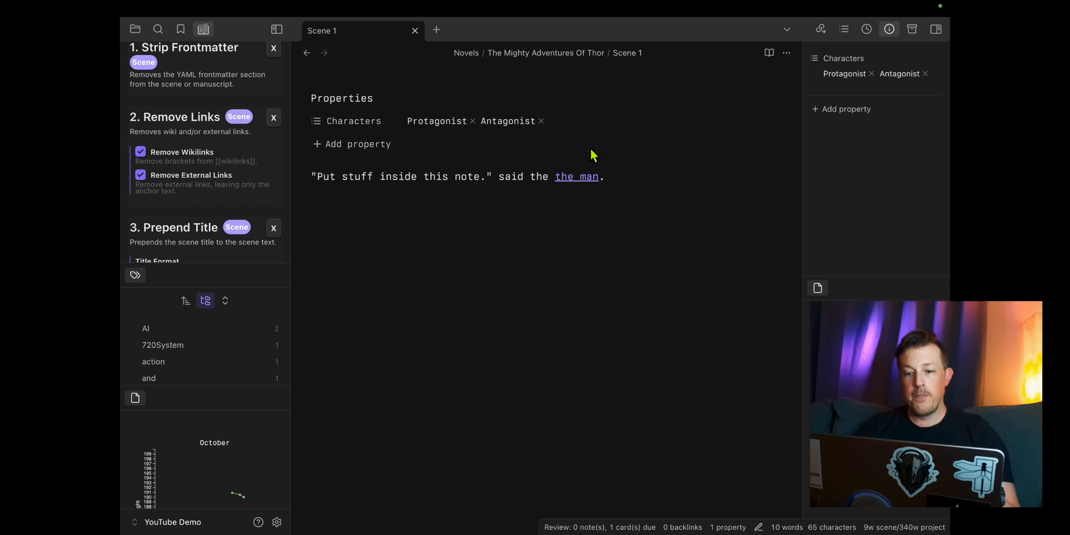
{"action": "left_click_drag", "start_coordinate": [604, 178], "coordinate": [553, 179]}
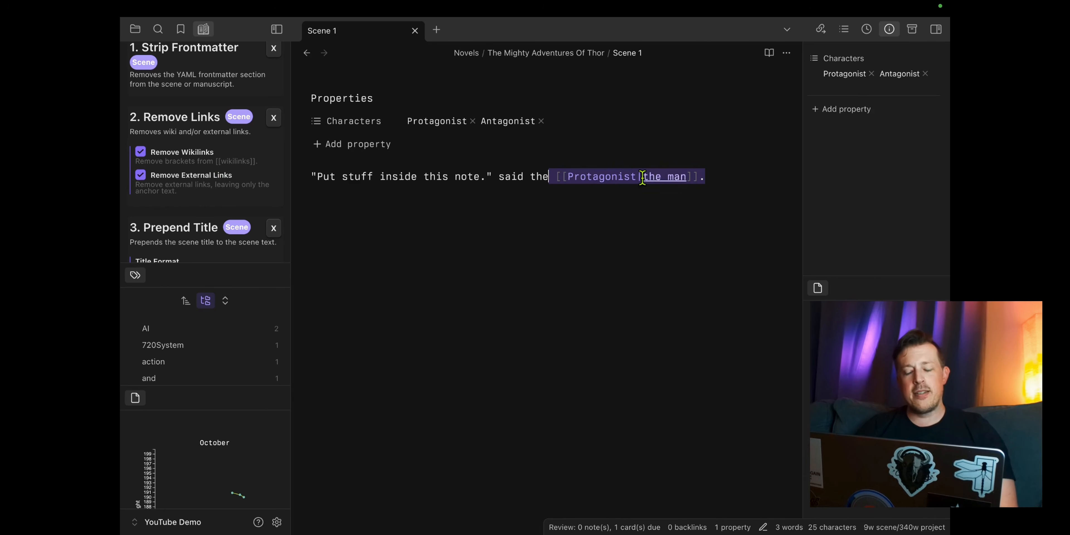
{"action": "left_click", "coordinate": [734, 178]}
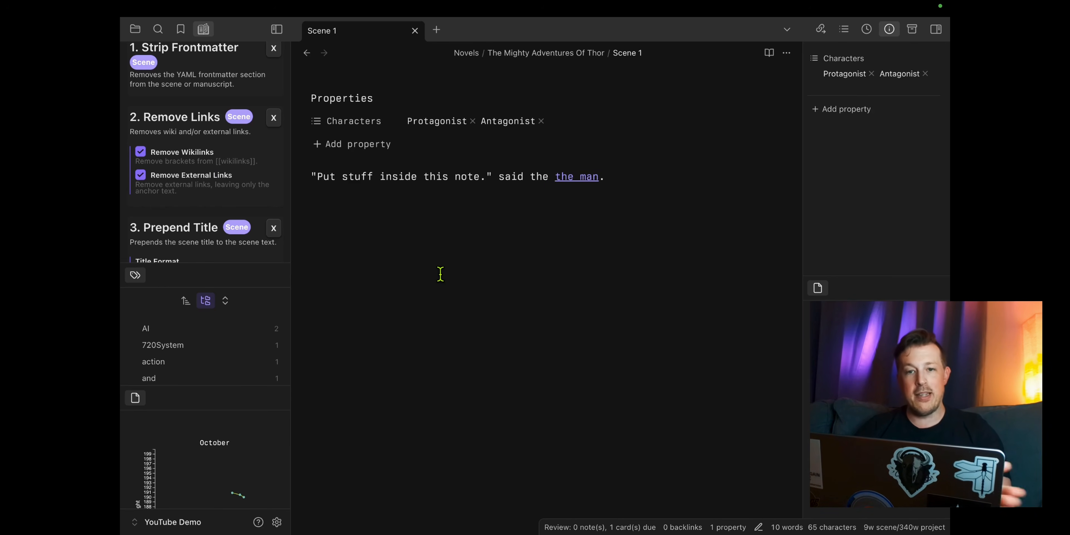
{"action": "scroll", "coordinate": [243, 175], "scroll_direction": "down", "scroll_amount": 2}
{"action": "scroll", "coordinate": [243, 174], "scroll_direction": "down", "scroll_amount": 4}
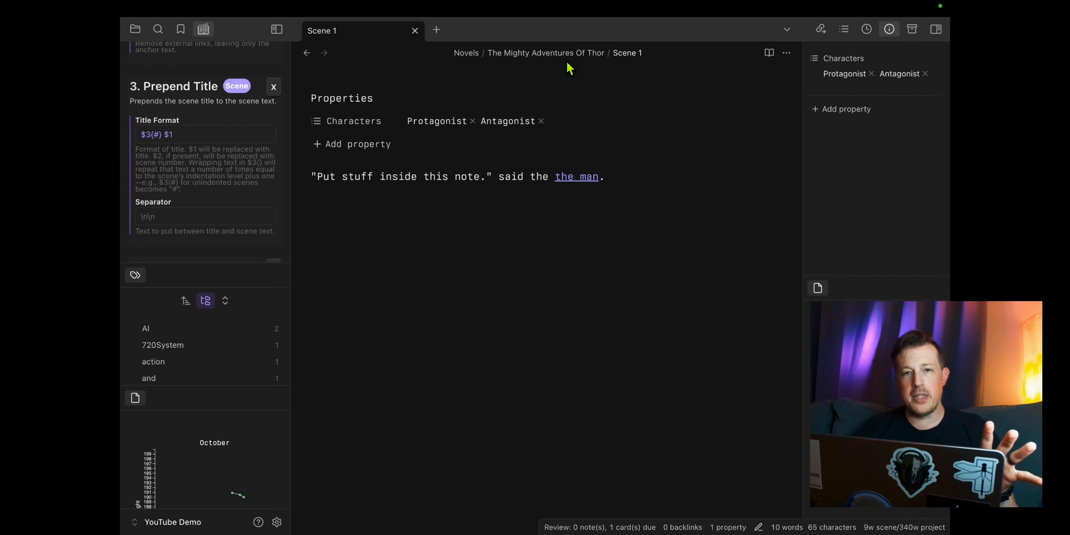
{"action": "scroll", "coordinate": [198, 181], "scroll_direction": "down", "scroll_amount": 2}
{"action": "scroll", "coordinate": [198, 181], "scroll_direction": "down", "scroll_amount": 5}
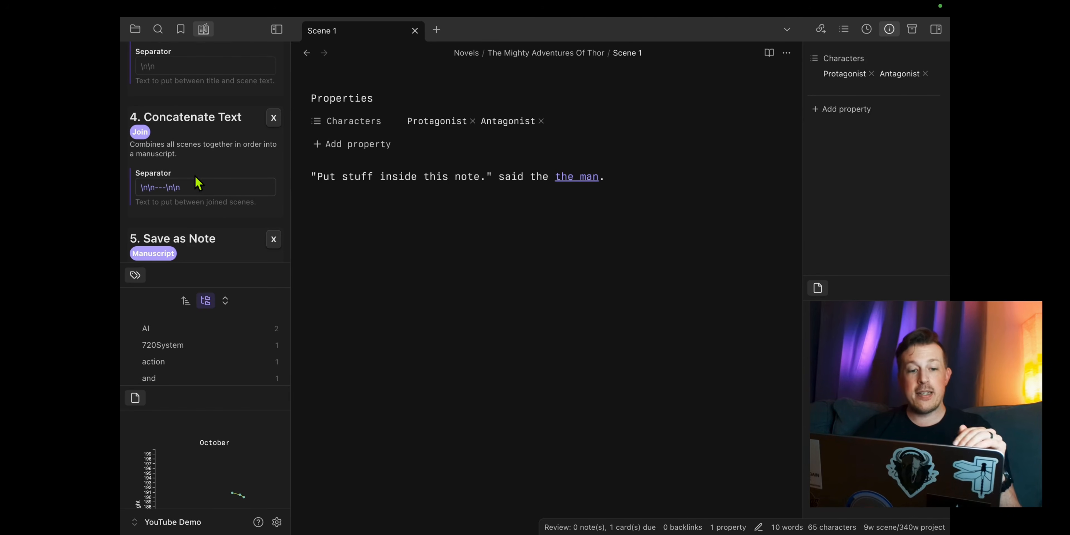
Step: In the Save as Note compile step, add the project title placeholder $1 in front of manuscript.md in the output path
{"action": "scroll", "coordinate": [211, 175], "scroll_direction": "down", "scroll_amount": 2}
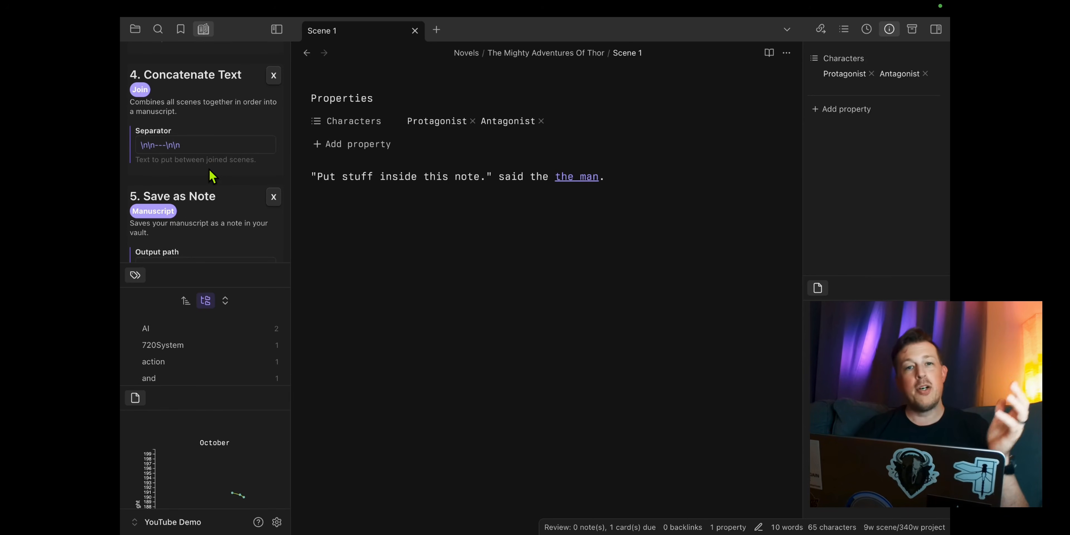
{"action": "scroll", "coordinate": [211, 176], "scroll_direction": "down", "scroll_amount": 3}
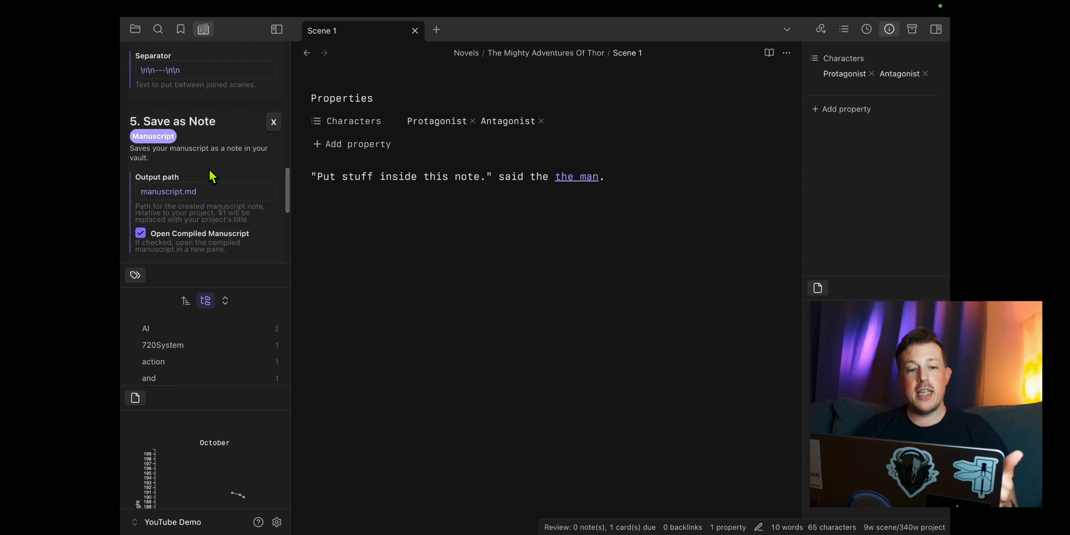
{"action": "scroll", "coordinate": [175, 146], "scroll_direction": "down", "scroll_amount": 2}
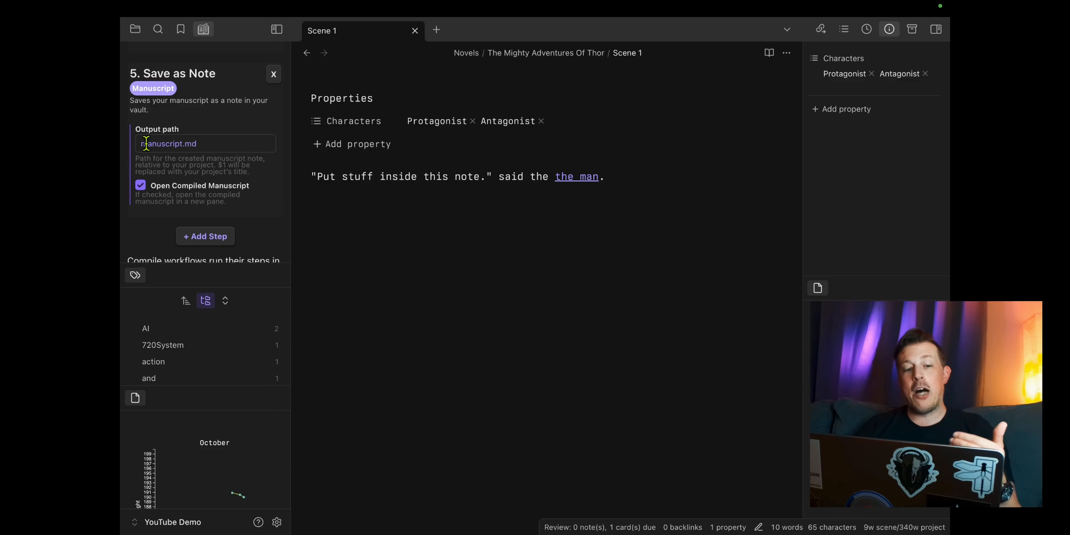
{"action": "left_click", "coordinate": [251, 141]}
{"action": "key", "text": "super+Left"}
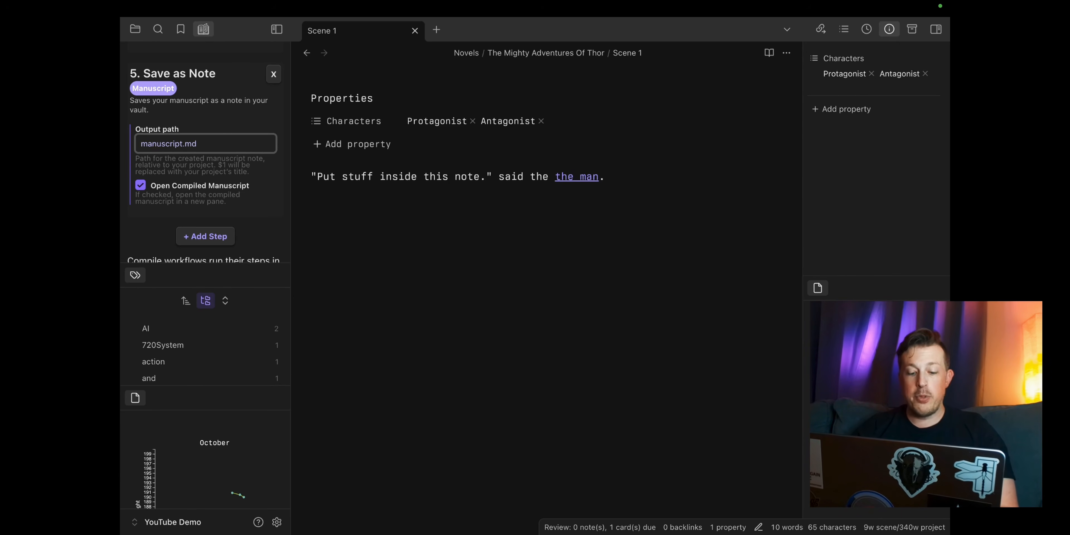
{"action": "type", "text": "$1"}
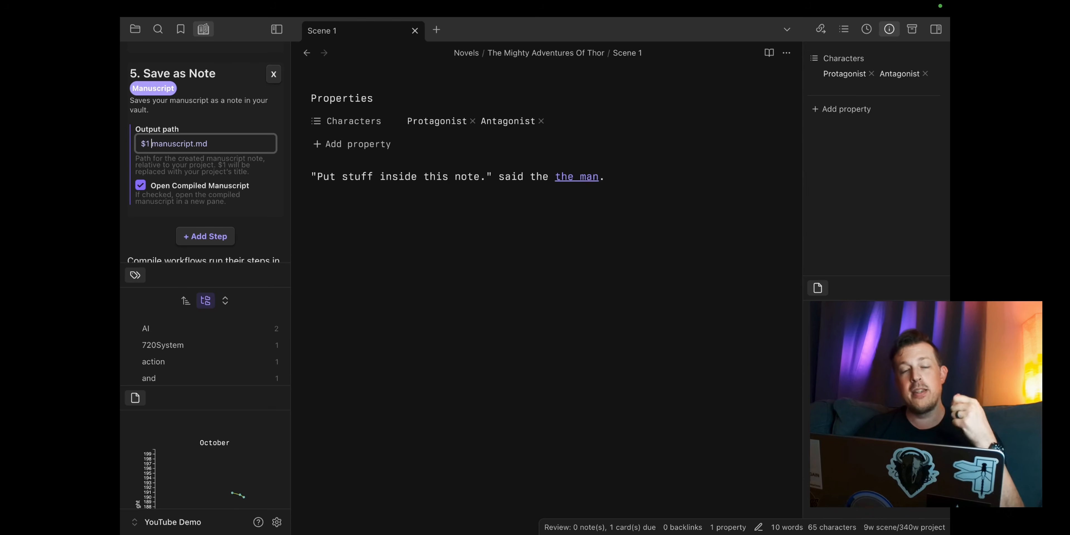
Step: Compile the project into a single manuscript note with the workflow's five steps
{"action": "scroll", "coordinate": [247, 145], "scroll_direction": "down", "scroll_amount": 5}
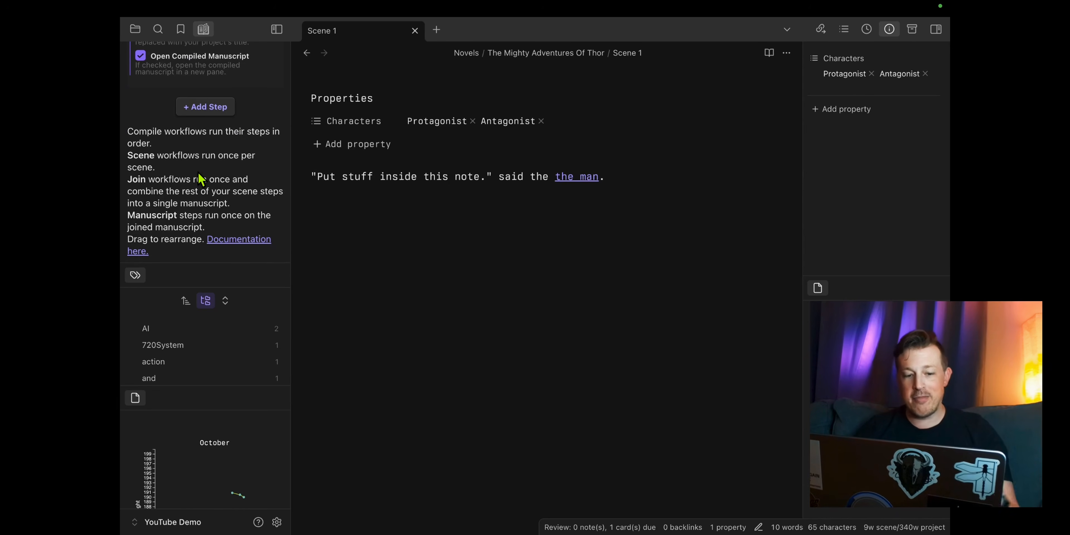
{"action": "scroll", "coordinate": [200, 179], "scroll_direction": "down", "scroll_amount": 2}
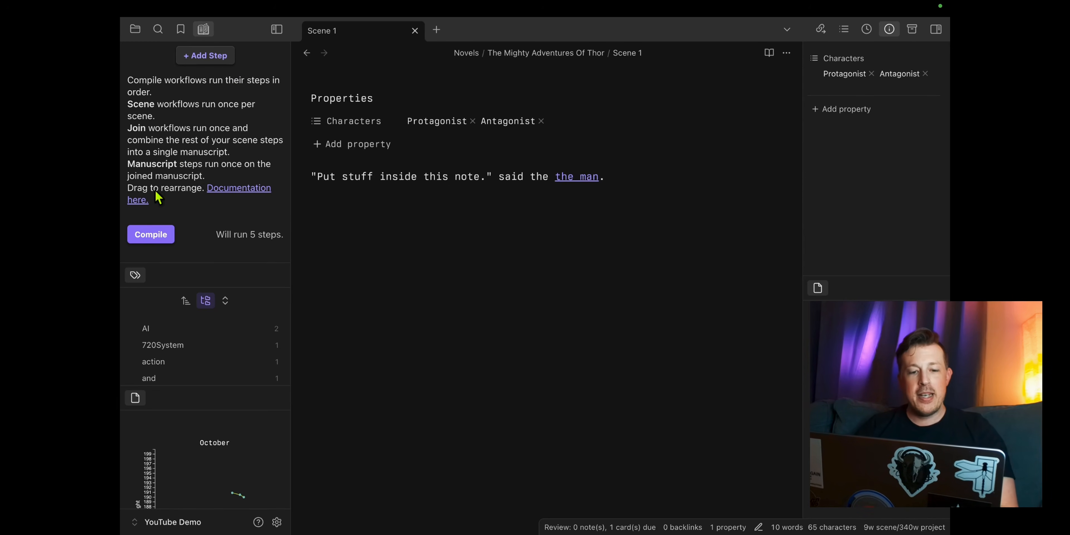
{"action": "left_click", "coordinate": [150, 234]}
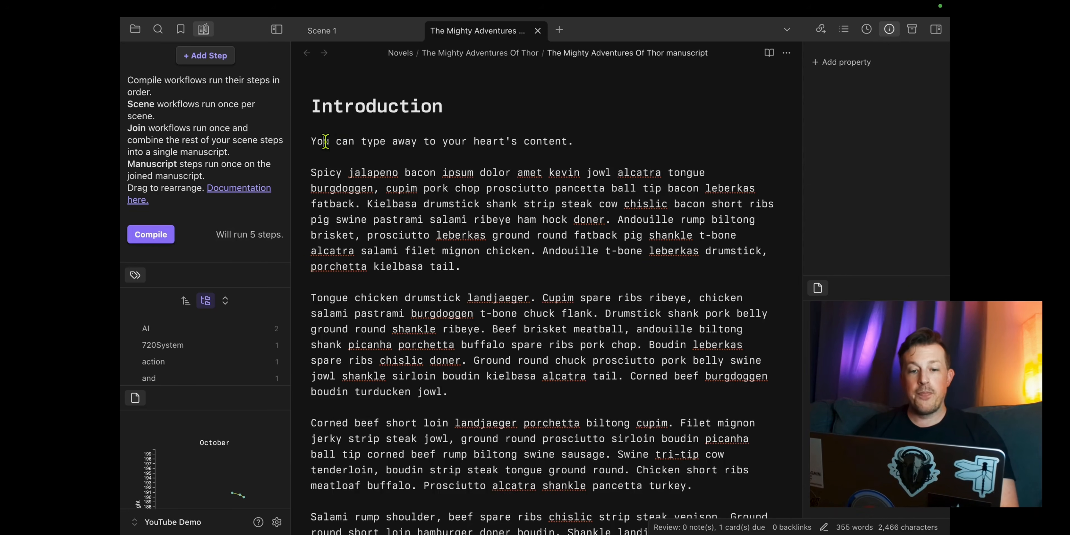
Step: Examine the compiled manuscript's separators between scenes and the heading levels of Act 1 and Scene 1
{"action": "scroll", "coordinate": [415, 141], "scroll_direction": "down", "scroll_amount": 5}
{"action": "scroll", "coordinate": [432, 150], "scroll_direction": "down", "scroll_amount": 8}
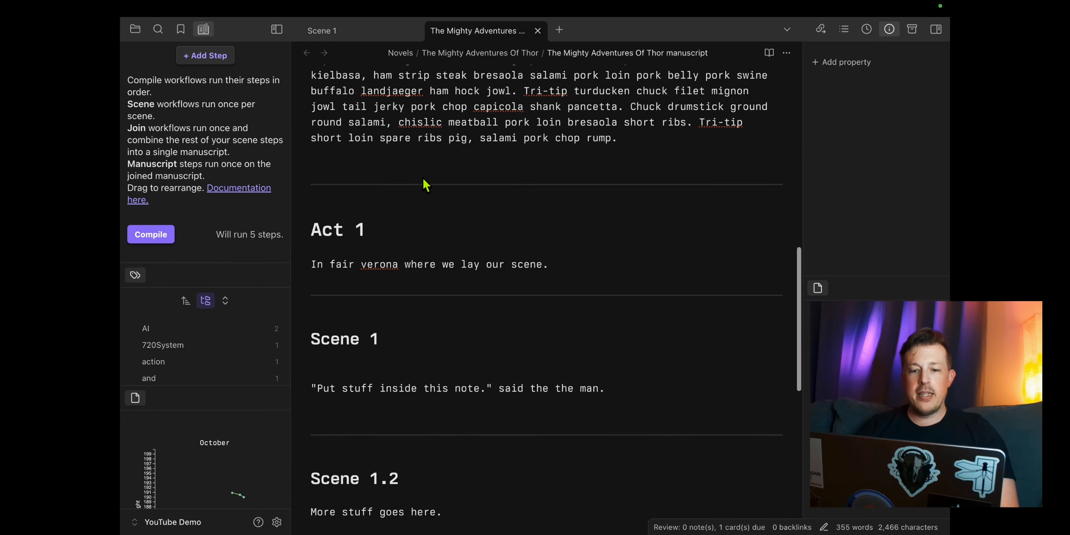
{"action": "left_click", "coordinate": [418, 185]}
{"action": "left_click", "coordinate": [341, 184]}
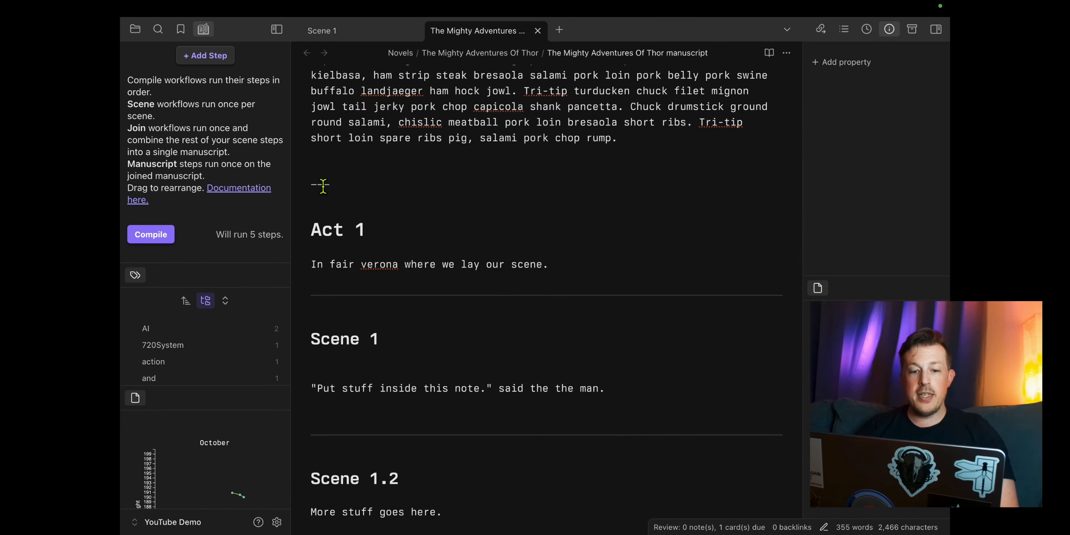
{"action": "left_click", "coordinate": [338, 174]}
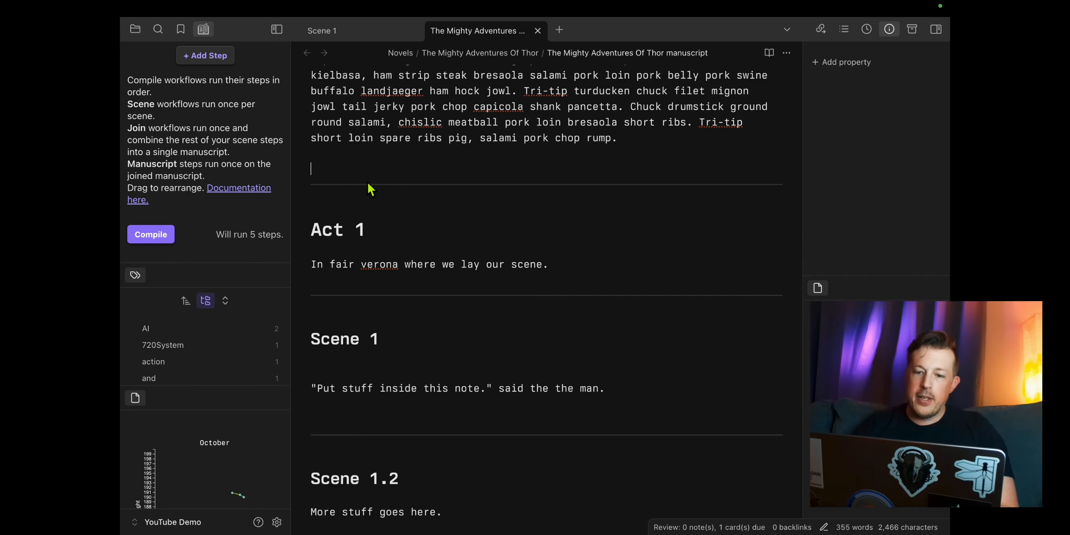
{"action": "scroll", "coordinate": [380, 174], "scroll_direction": "down", "scroll_amount": 3}
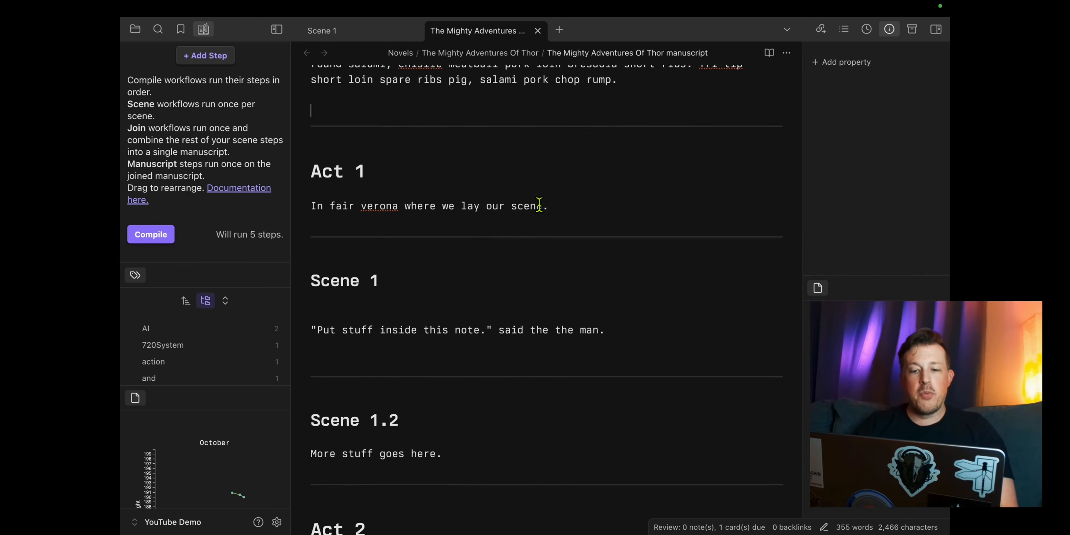
{"action": "left_click", "coordinate": [363, 171]}
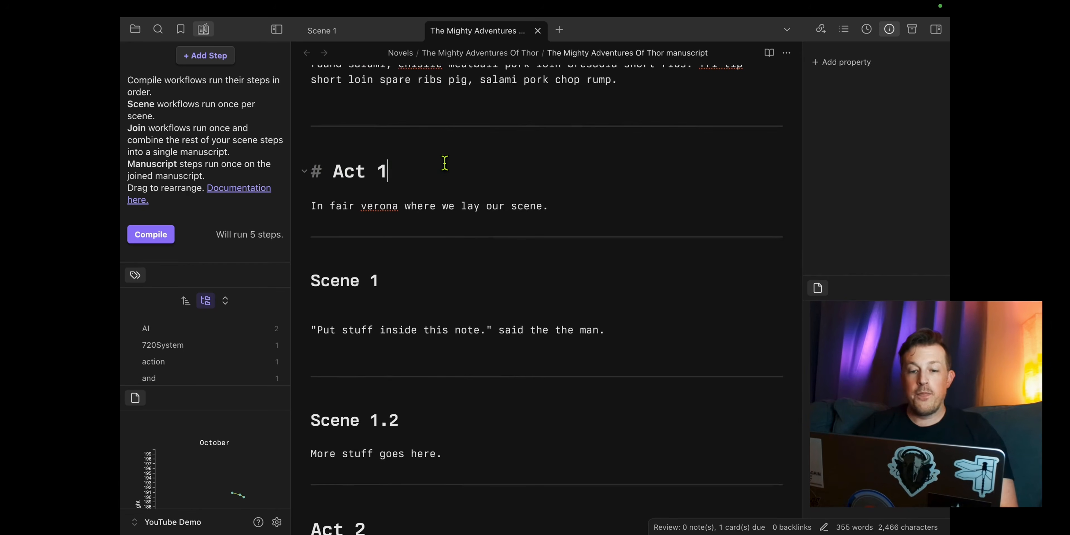
{"action": "scroll", "coordinate": [445, 166], "scroll_direction": "down", "scroll_amount": 1}
{"action": "scroll", "coordinate": [444, 166], "scroll_direction": "down", "scroll_amount": 5}
{"action": "left_click", "coordinate": [384, 151]}
Step: Compare the manuscript's Act 1 and Scene 1 heading levels with the project's scene list, collapsing both acts and expanding Act 1 again
{"action": "scroll", "coordinate": [378, 158], "scroll_direction": "up", "scroll_amount": 7}
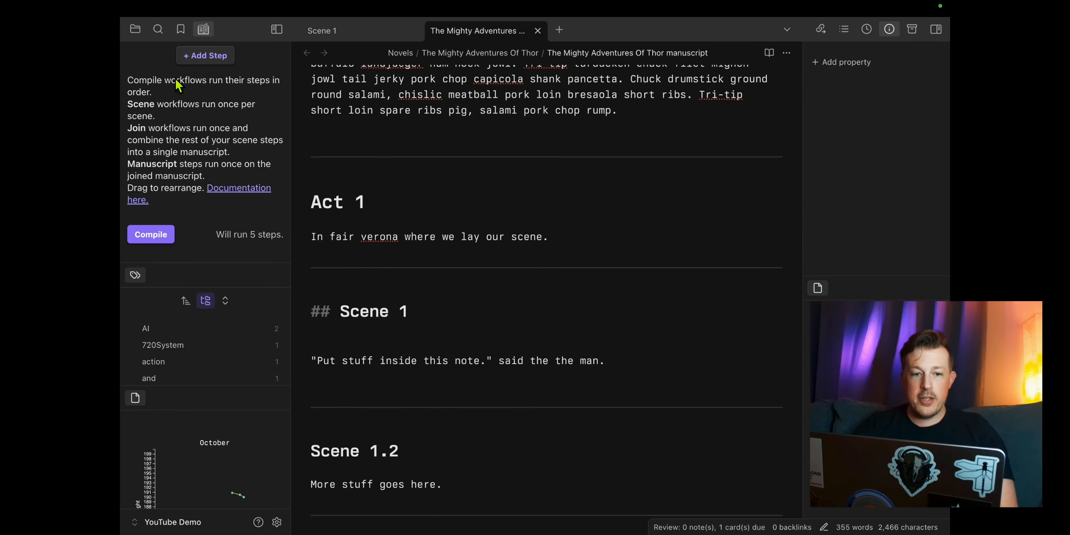
{"action": "scroll", "coordinate": [176, 92], "scroll_direction": "up", "scroll_amount": 2}
{"action": "scroll", "coordinate": [174, 106], "scroll_direction": "down", "scroll_amount": 10}
{"action": "scroll", "coordinate": [174, 107], "scroll_direction": "up", "scroll_amount": 10}
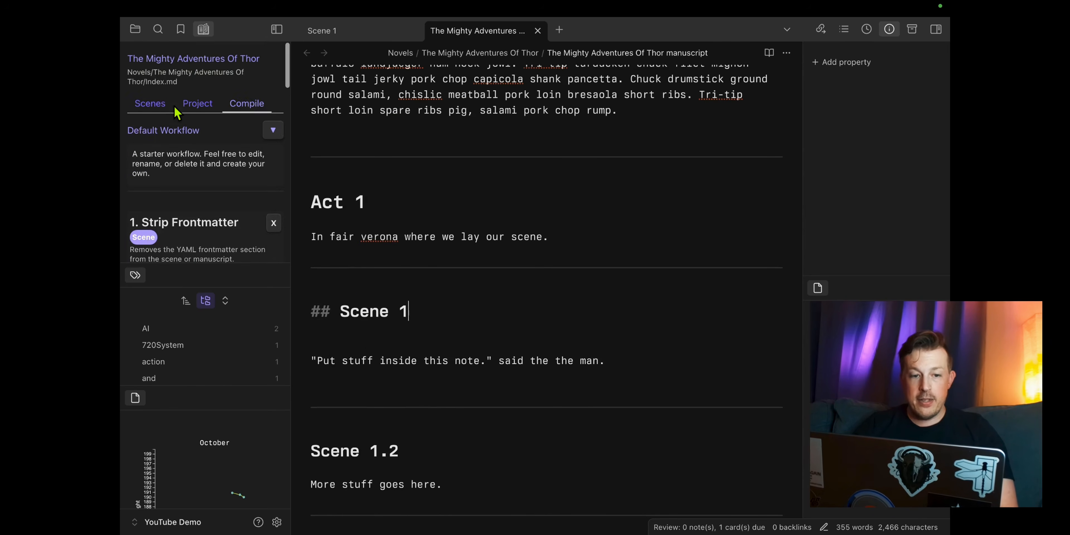
{"action": "left_click", "coordinate": [153, 103]}
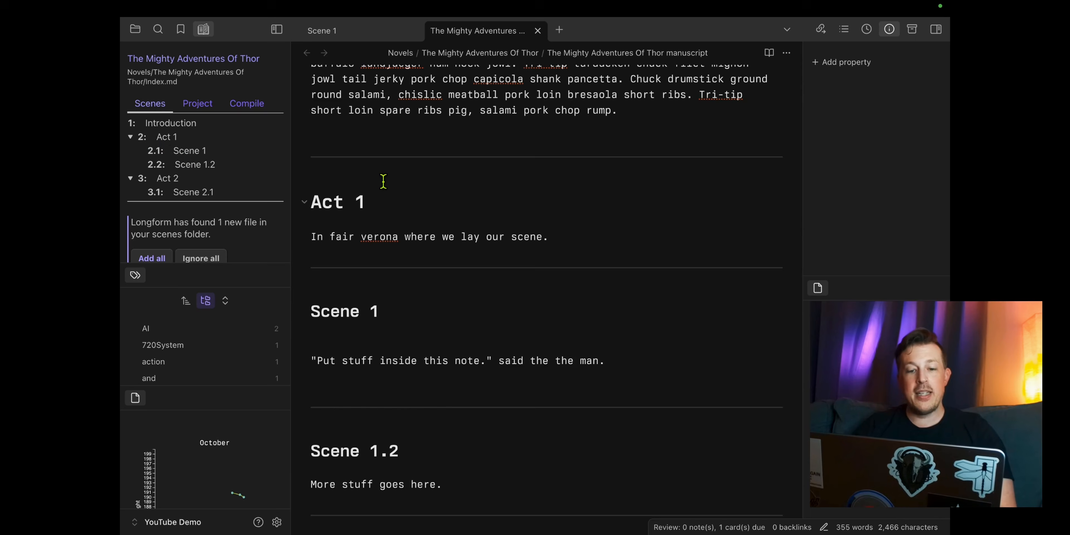
{"action": "left_click", "coordinate": [365, 311]}
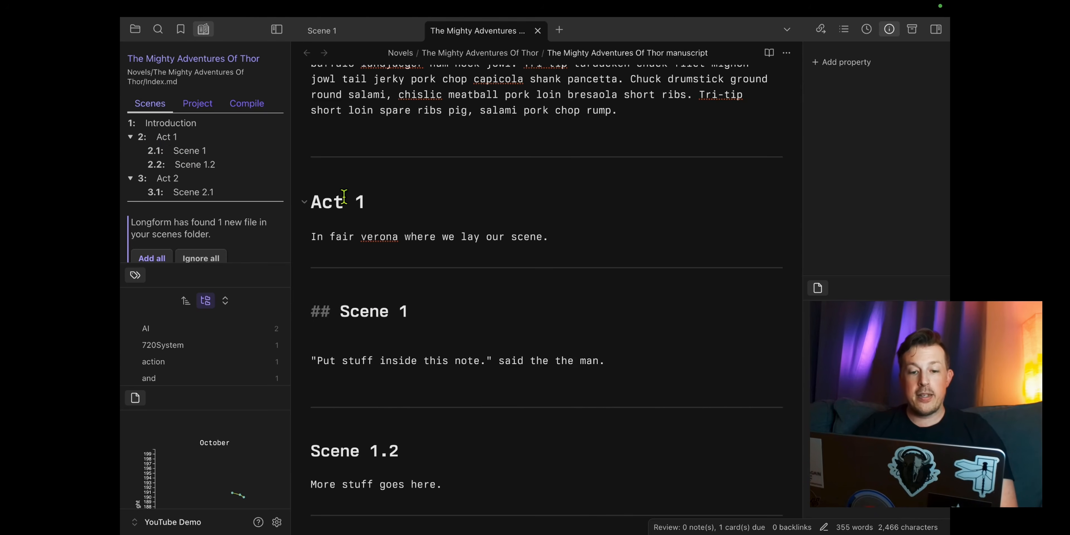
{"action": "left_click", "coordinate": [345, 199]}
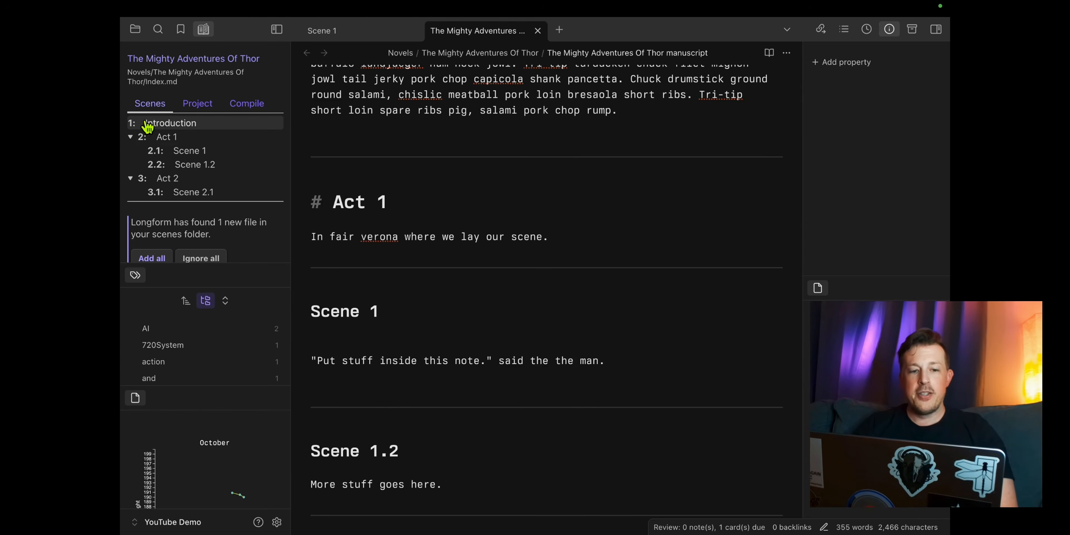
{"action": "left_click_drag", "start_coordinate": [130, 136], "coordinate": [130, 145]}
{"action": "left_click", "coordinate": [130, 137]}
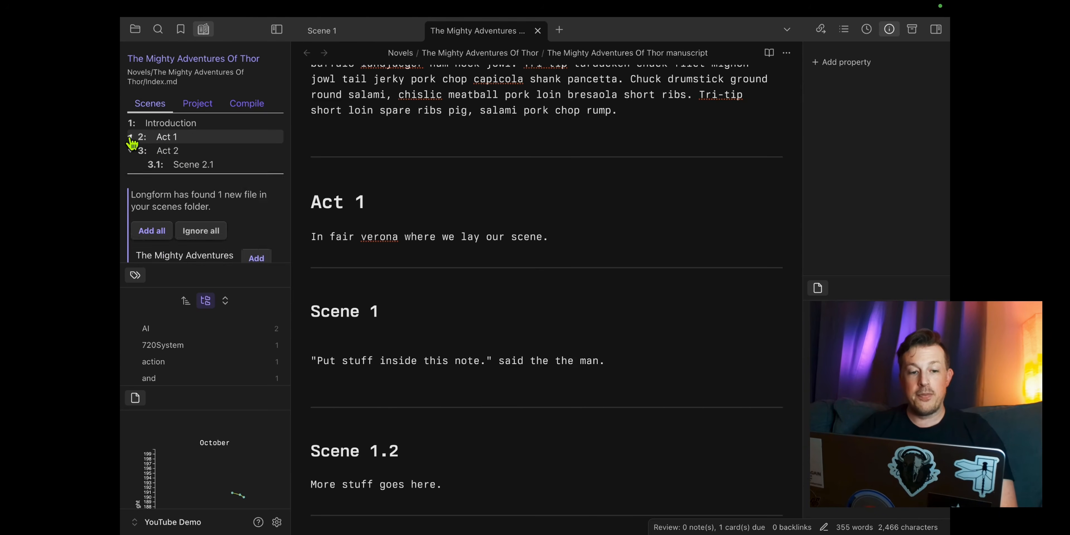
{"action": "left_click", "coordinate": [131, 150]}
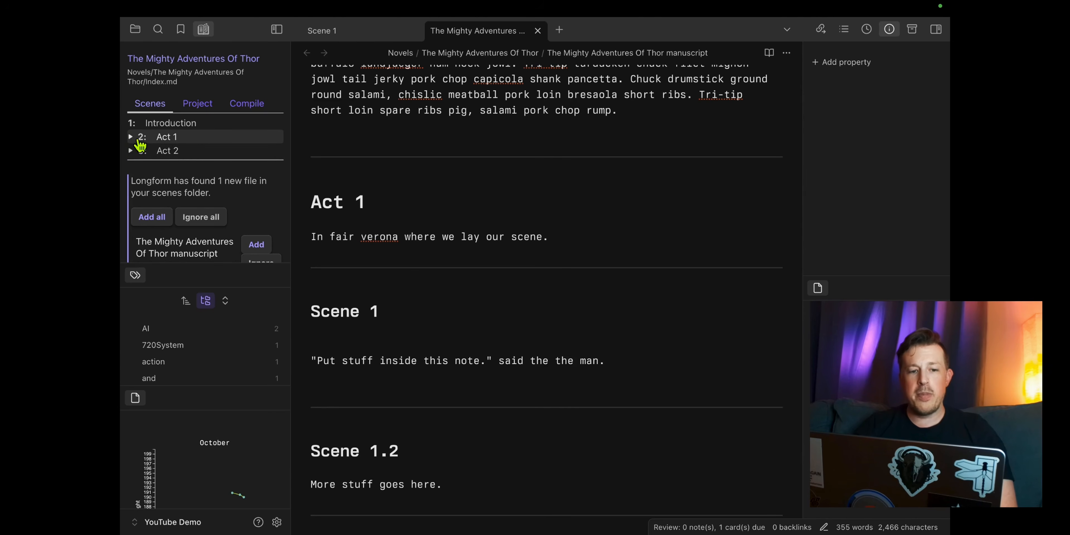
{"action": "left_click", "coordinate": [131, 137]}
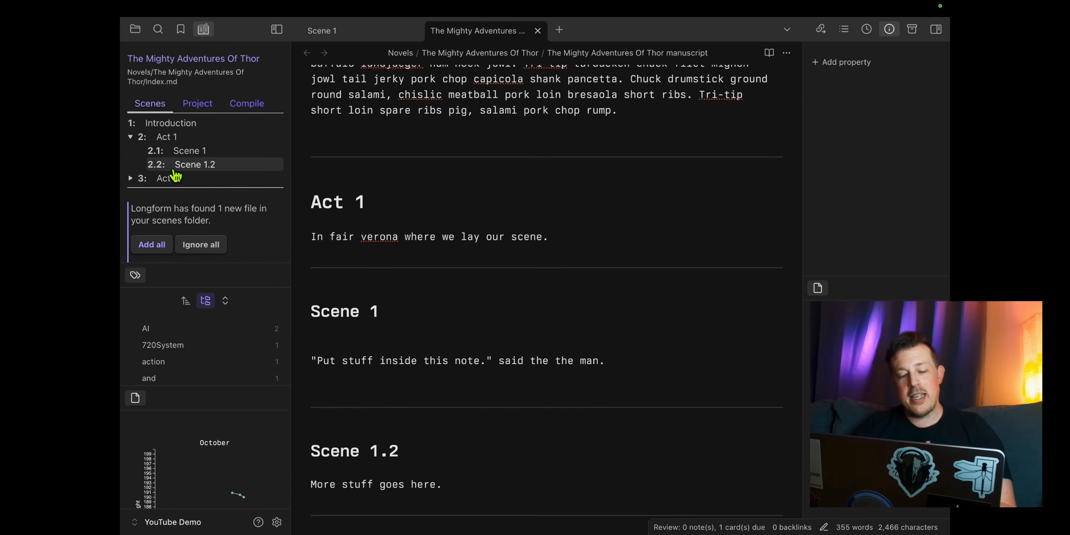
Step: Examine the heading levels and text of Scene 1, Scene 1.2, Act 2 and Scene 2.1 in the compiled manuscript
{"action": "scroll", "coordinate": [501, 131], "scroll_direction": "down", "scroll_amount": 3}
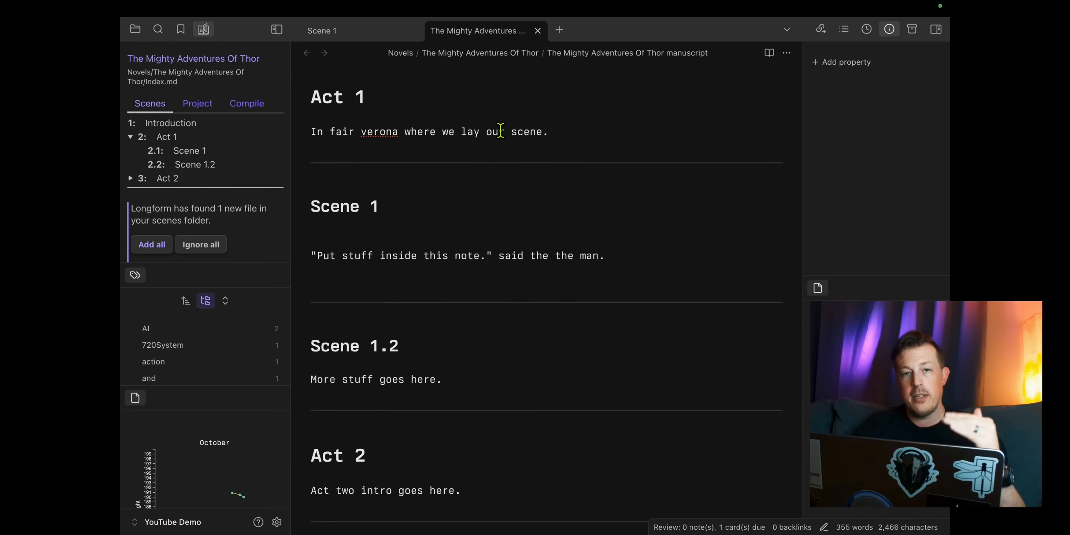
{"action": "left_click", "coordinate": [469, 204]}
{"action": "scroll", "coordinate": [468, 201], "scroll_direction": "down", "scroll_amount": 2}
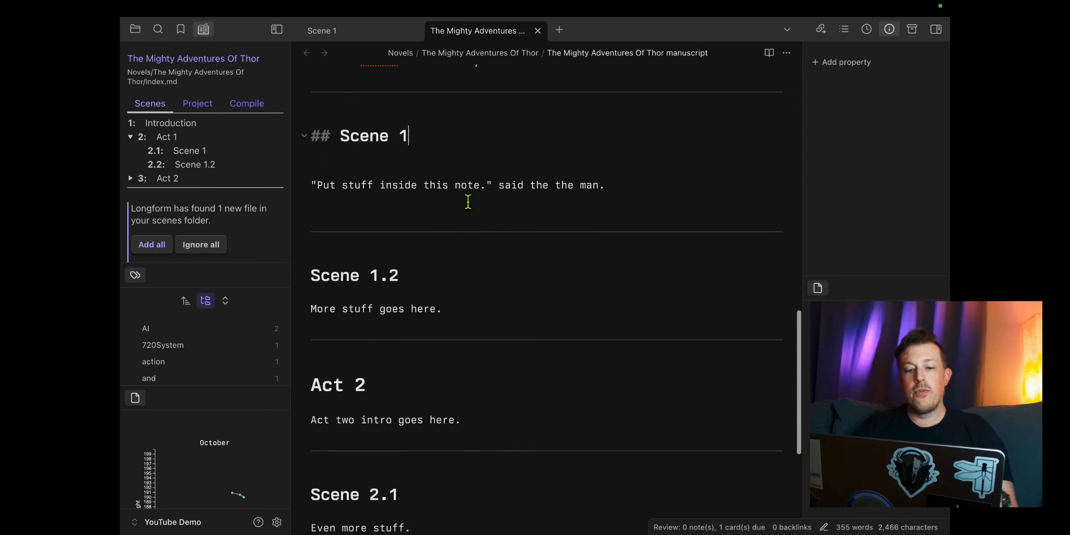
{"action": "left_click", "coordinate": [432, 270]}
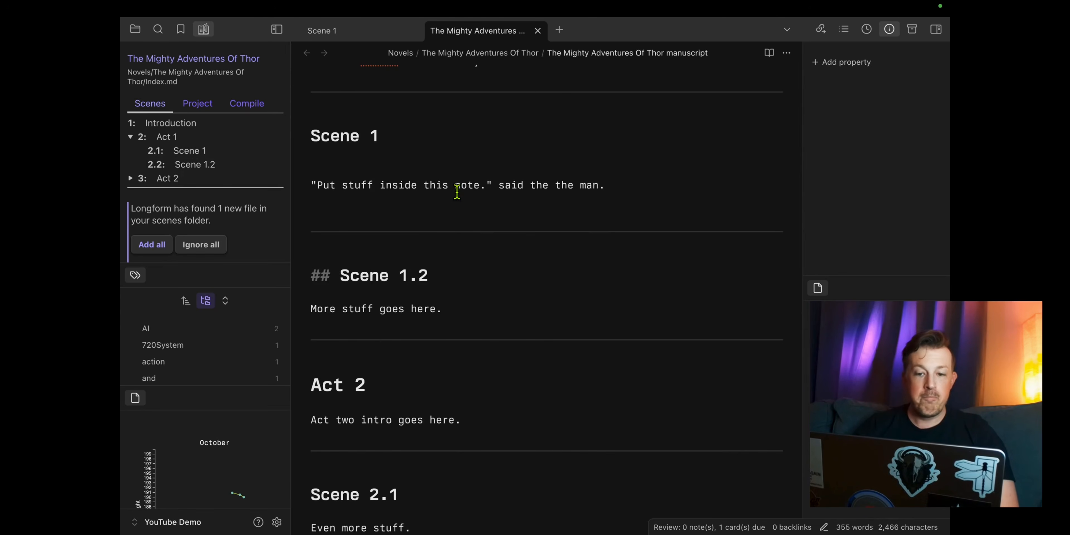
{"action": "scroll", "coordinate": [456, 192], "scroll_direction": "down", "scroll_amount": 1}
{"action": "left_click", "coordinate": [410, 112]}
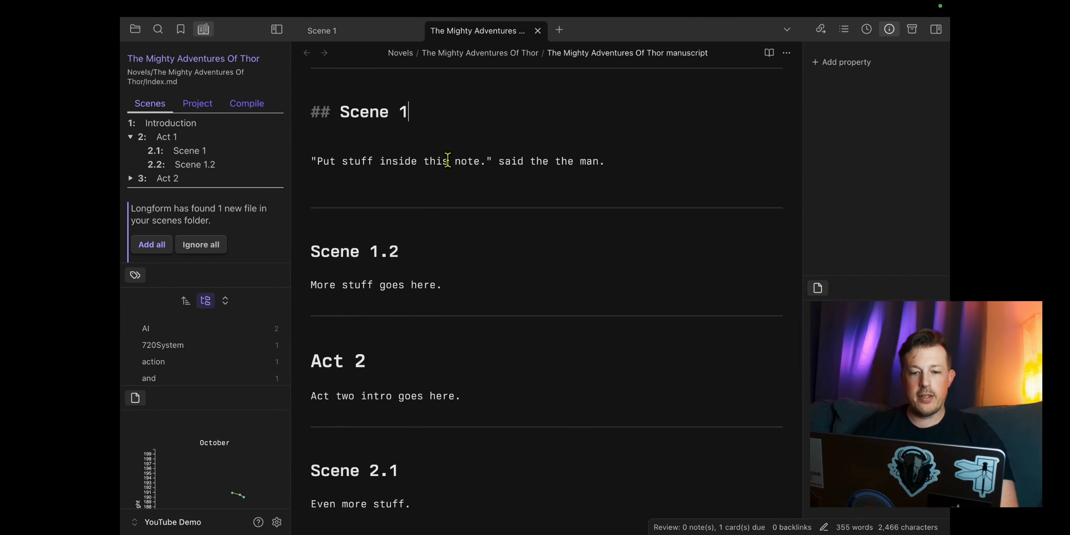
{"action": "scroll", "coordinate": [448, 160], "scroll_direction": "down", "scroll_amount": 1}
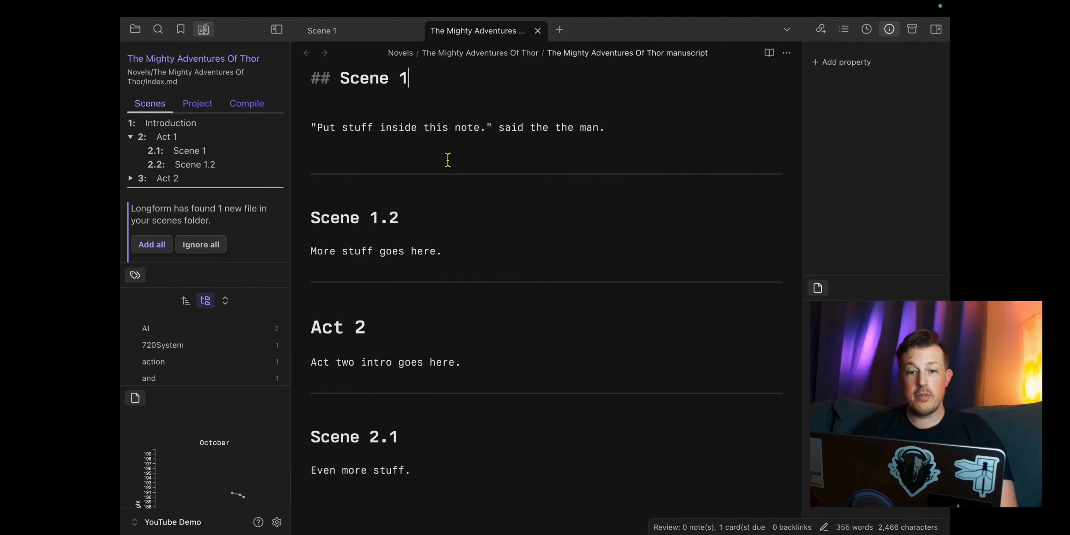
{"action": "scroll", "coordinate": [448, 160], "scroll_direction": "down", "scroll_amount": 3}
{"action": "left_click", "coordinate": [370, 219]}
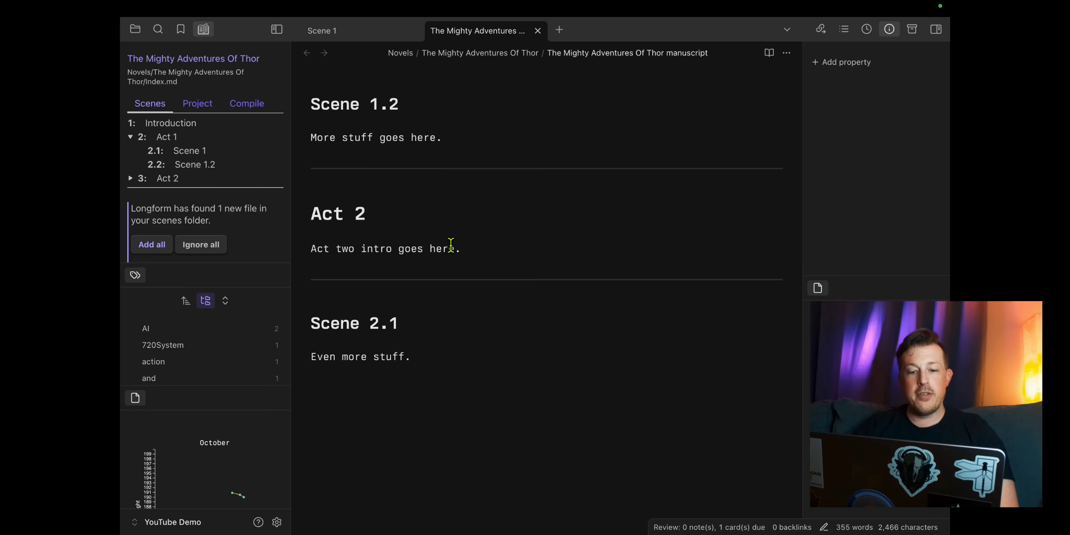
{"action": "scroll", "coordinate": [451, 243], "scroll_direction": "down", "scroll_amount": 2}
{"action": "left_click_drag", "start_coordinate": [369, 240], "coordinate": [378, 240]}
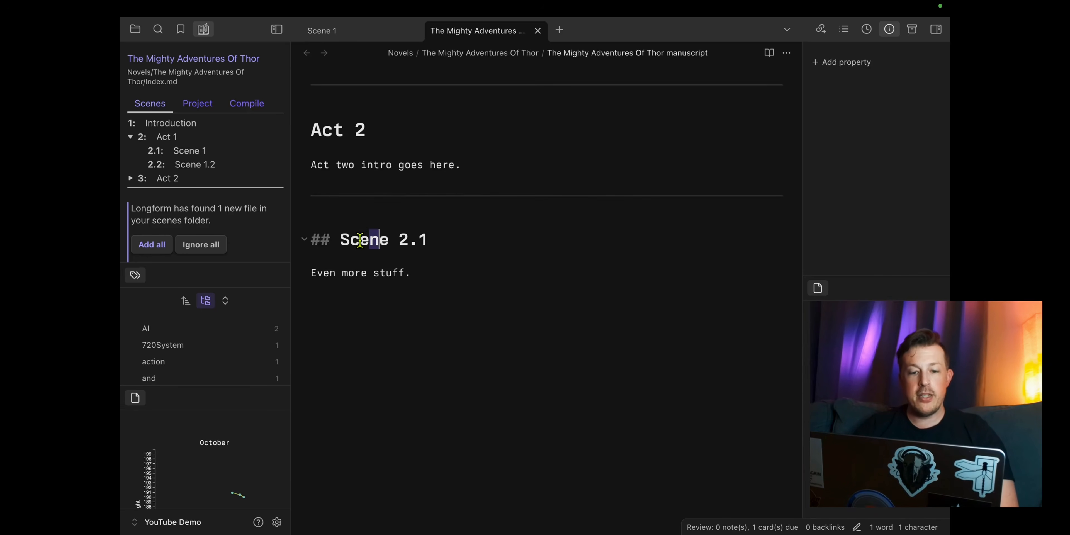
{"action": "left_click", "coordinate": [433, 274]}
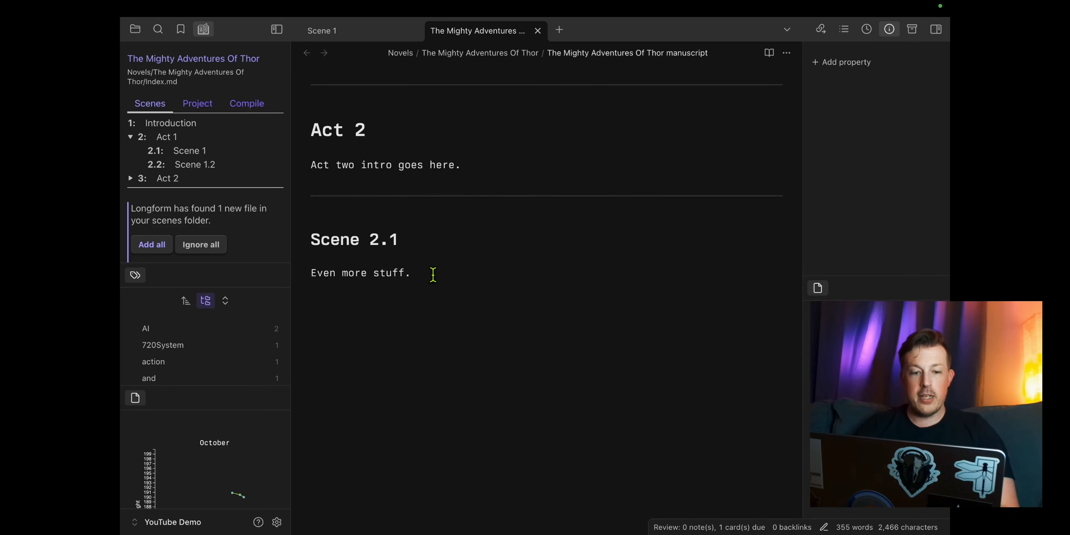
{"action": "scroll", "coordinate": [433, 274], "scroll_direction": "up", "scroll_amount": 7}
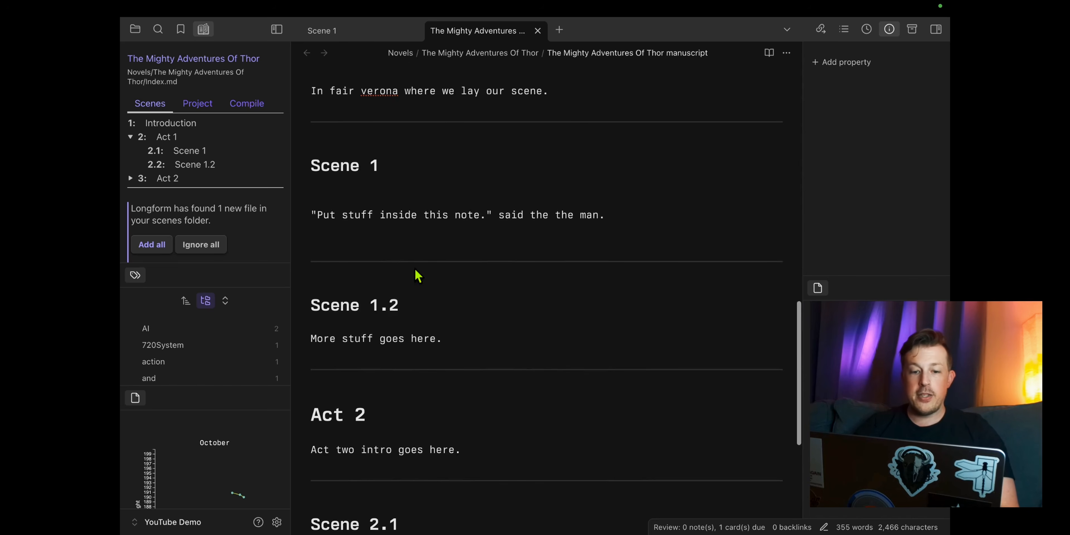
Step: Check the "said the the man" wording in the manuscript, and delete the extra "the" before the alias link in the Scene 1 note
{"action": "left_click_drag", "start_coordinate": [311, 214], "coordinate": [610, 226]}
{"action": "left_click", "coordinate": [606, 214]}
{"action": "left_click", "coordinate": [575, 214]}
{"action": "left_click", "coordinate": [557, 213]}
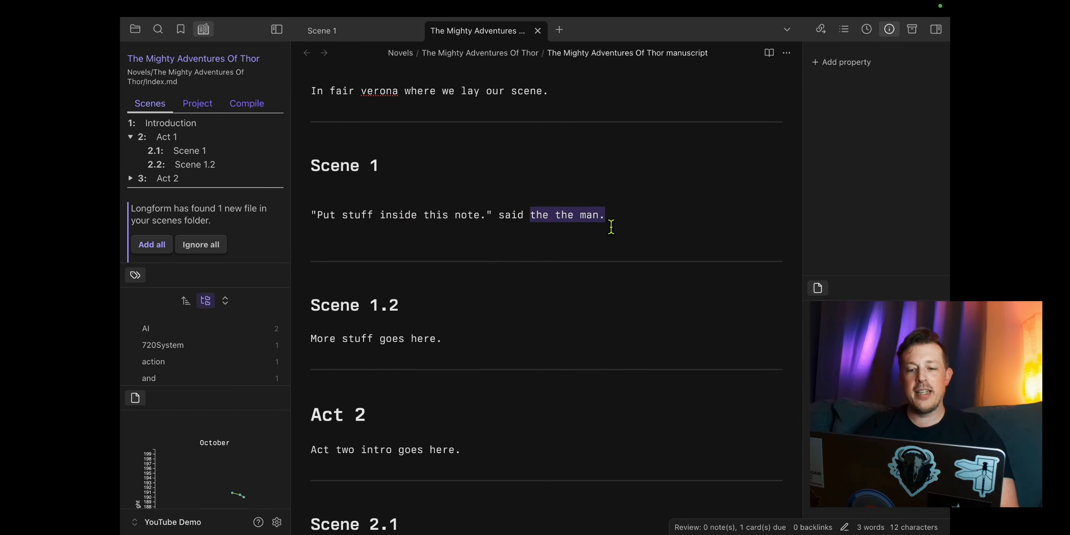
{"action": "left_click", "coordinate": [196, 156]}
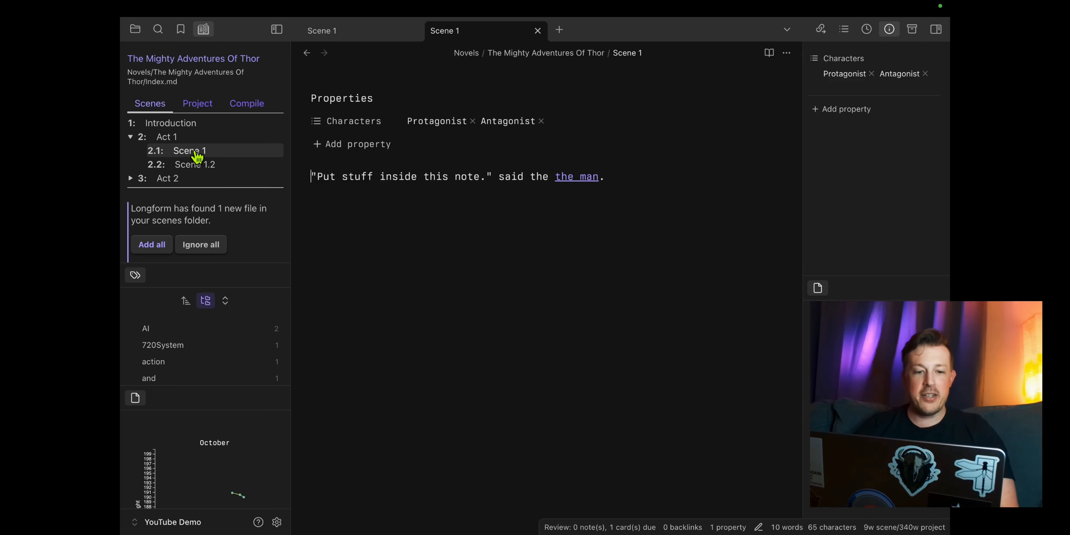
{"action": "double_click", "coordinate": [537, 177]}
{"action": "key", "text": "BackSpace"}
{"action": "key", "text": "BackSpace"}
Step: Recompile the manuscript with the Default Workflow and go through the new output toward Scene 1
{"action": "left_click", "coordinate": [247, 104]}
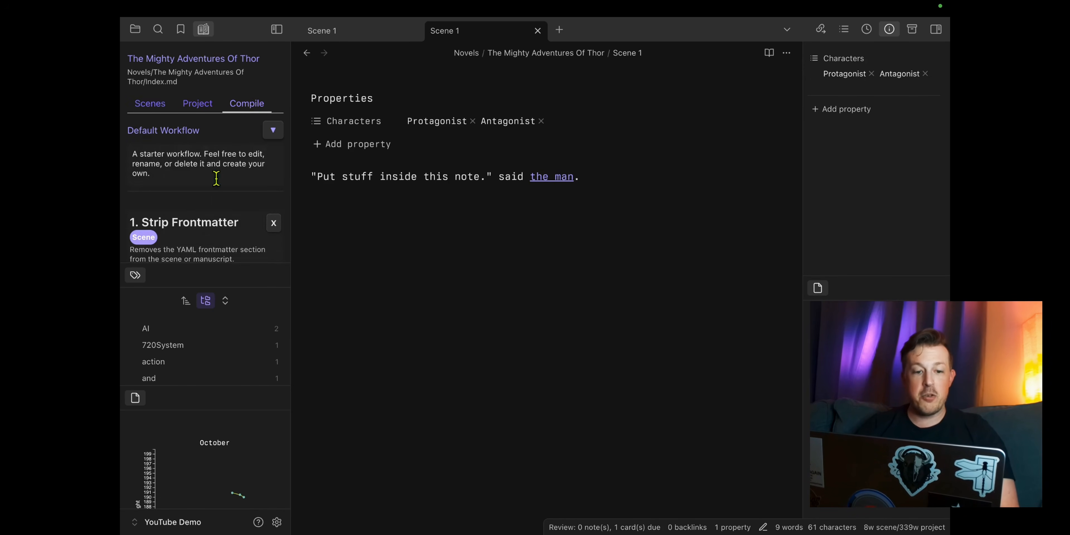
{"action": "scroll", "coordinate": [218, 202], "scroll_direction": "down", "scroll_amount": 10}
{"action": "left_click", "coordinate": [155, 234]}
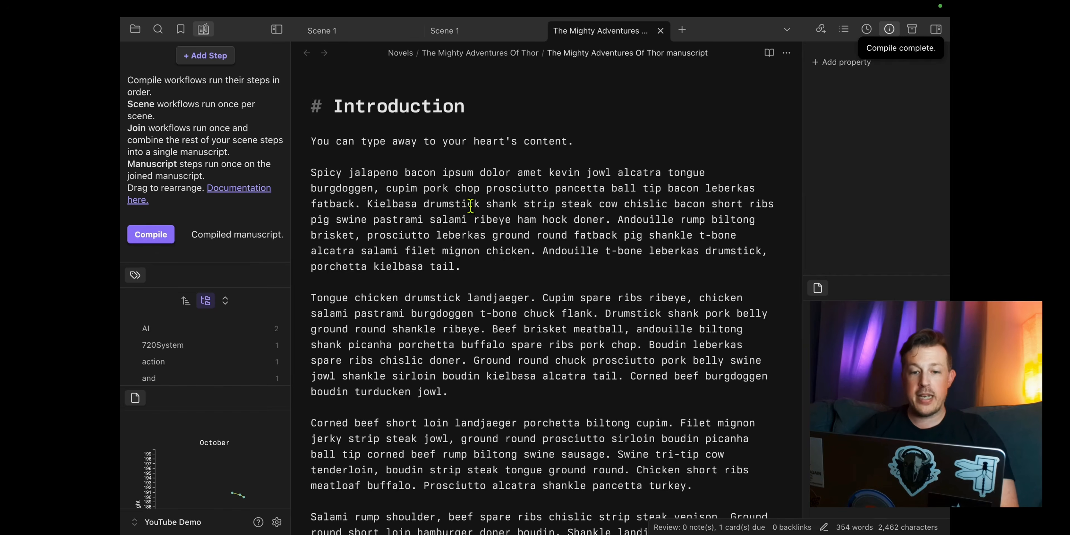
{"action": "scroll", "coordinate": [487, 179], "scroll_direction": "down", "scroll_amount": 15}
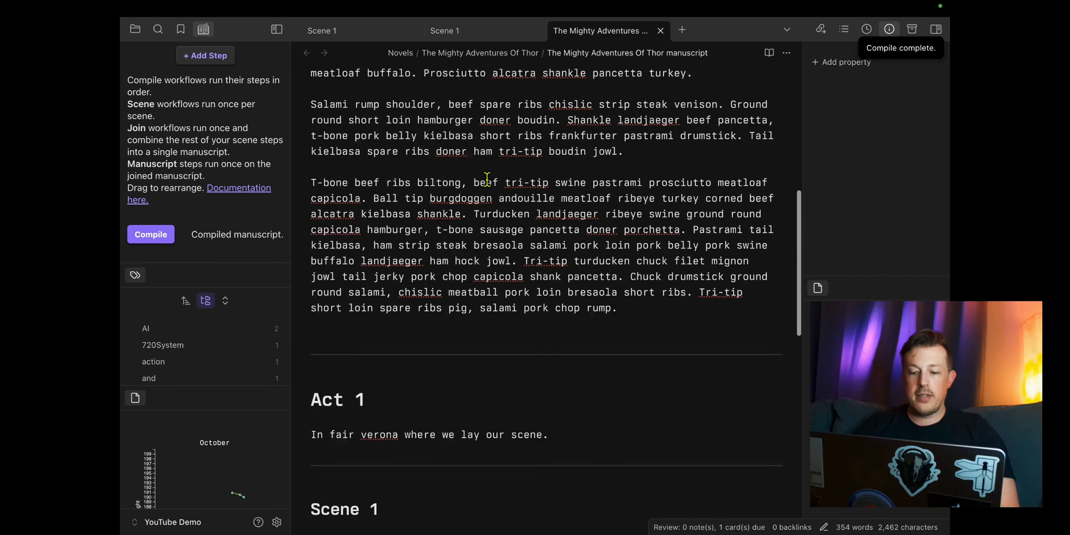
Step: Check the corrected wording after the quote in Scene 1 of the recompiled manuscript
{"action": "scroll", "coordinate": [487, 180], "scroll_direction": "down", "scroll_amount": 5}
{"action": "left_click_drag", "start_coordinate": [499, 196], "coordinate": [580, 195]}
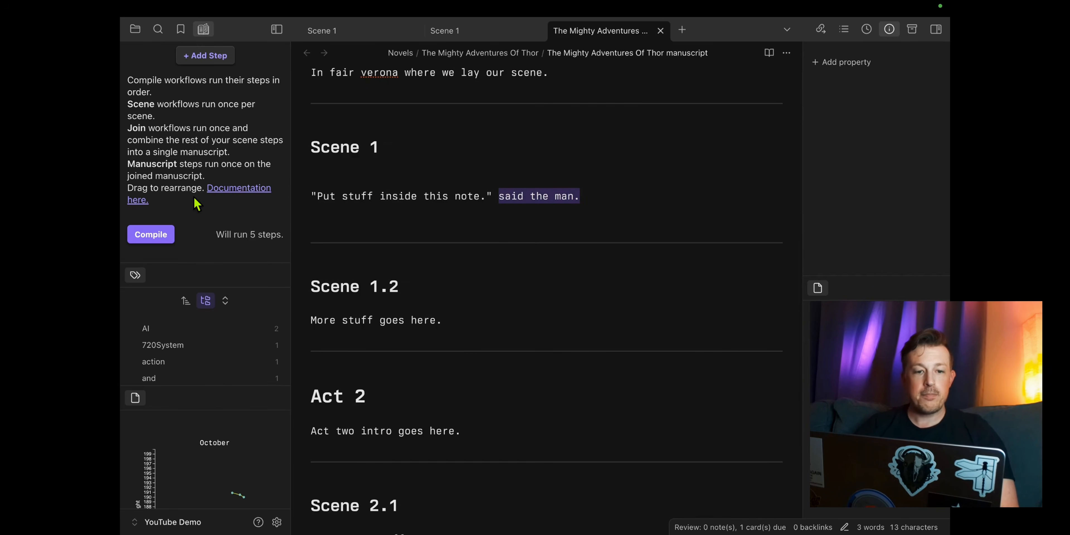
{"action": "scroll", "coordinate": [197, 203], "scroll_direction": "up", "scroll_amount": 15}
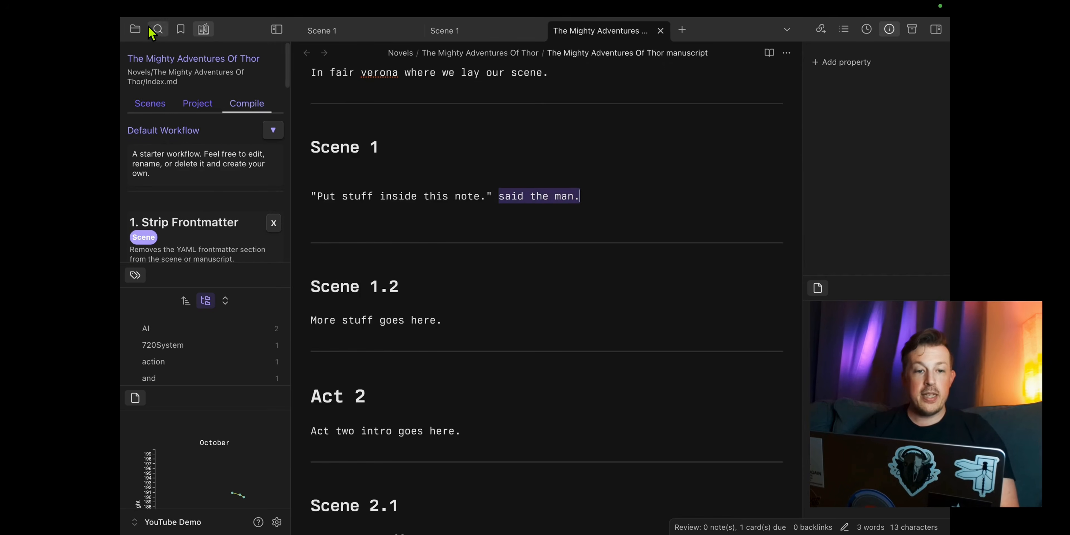
Step: Browse the vault's files, collapse the Characters folder, and locate the compiled manuscript in the novel's folder
{"action": "left_click", "coordinate": [135, 29]}
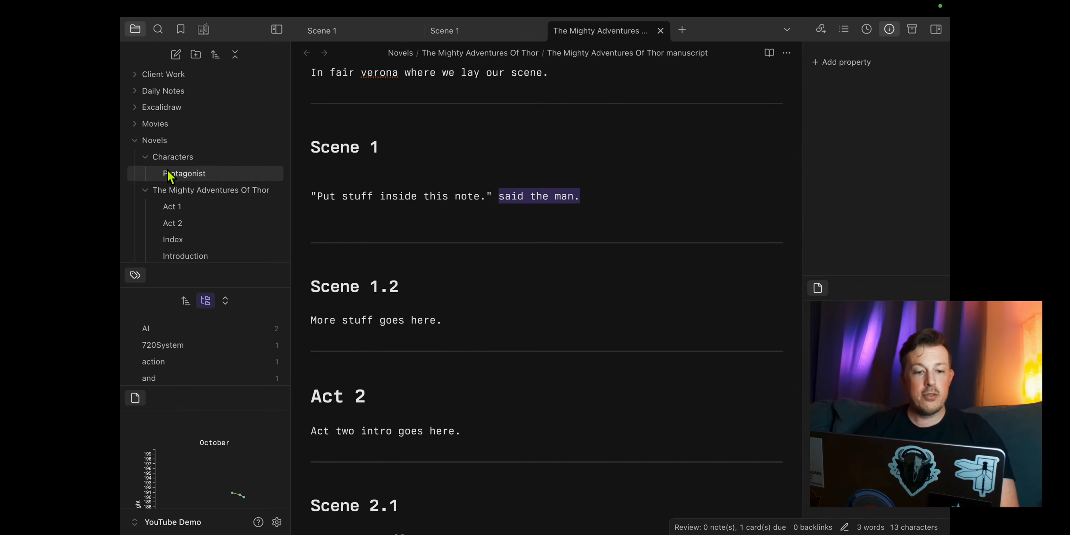
{"action": "left_click", "coordinate": [143, 157]}
{"action": "scroll", "coordinate": [189, 179], "scroll_direction": "down", "scroll_amount": 2}
{"action": "scroll", "coordinate": [189, 179], "scroll_direction": "down", "scroll_amount": 5}
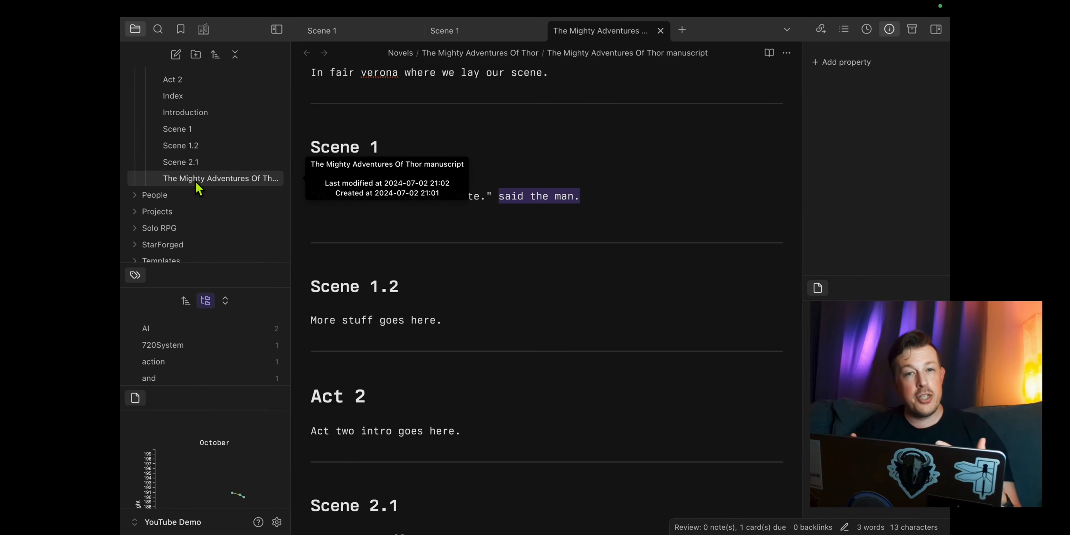
{"action": "scroll", "coordinate": [198, 183], "scroll_direction": "up", "scroll_amount": 5}
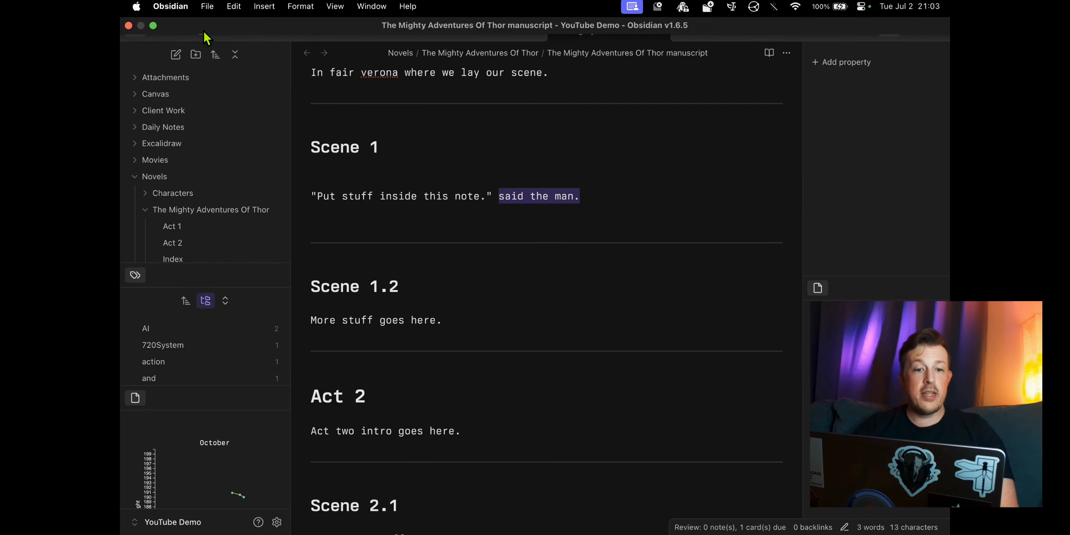
Step: Set the output path of the Default Workflow's Save as Note step to "$1 manuscript v2.md"
{"action": "left_click", "coordinate": [203, 29]}
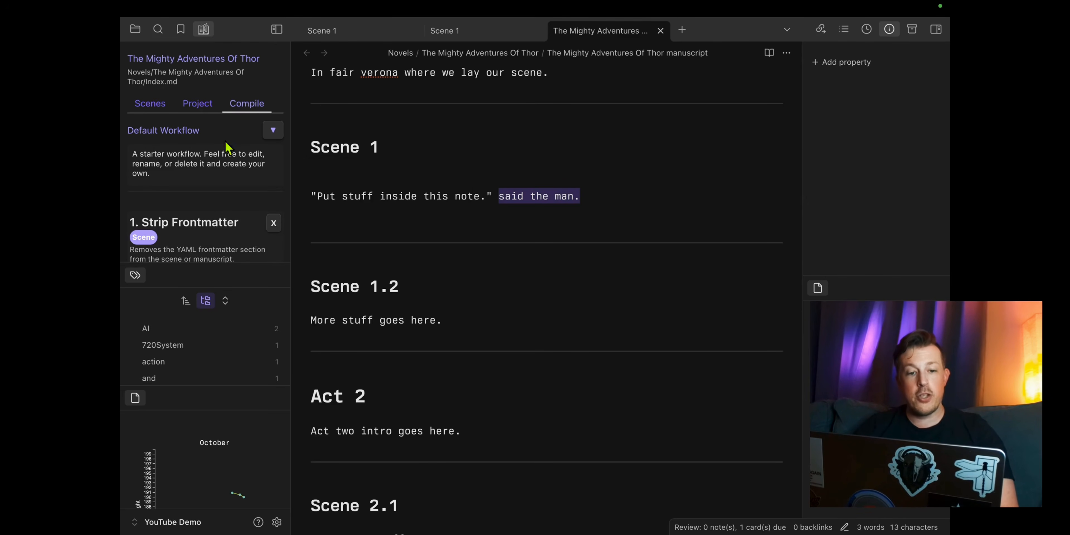
{"action": "scroll", "coordinate": [220, 155], "scroll_direction": "down", "scroll_amount": 10}
{"action": "scroll", "coordinate": [223, 163], "scroll_direction": "up", "scroll_amount": 5}
{"action": "scroll", "coordinate": [223, 166], "scroll_direction": "down", "scroll_amount": 3}
{"action": "left_click", "coordinate": [210, 140]}
{"action": "left_click", "coordinate": [197, 140]}
{"action": "type", "text": "v2.md"}
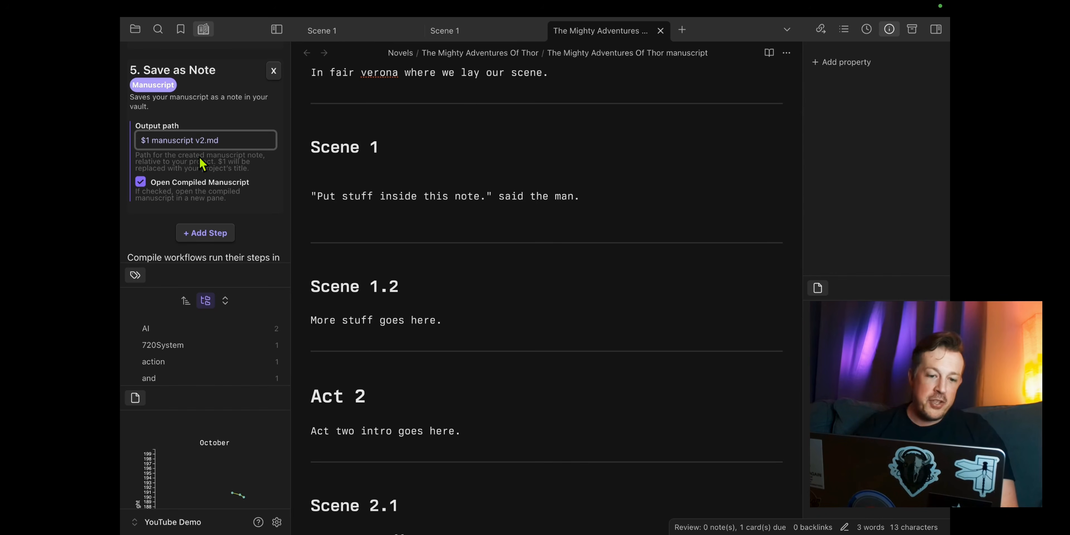
Step: Review the built-in compile steps available to add, and the settings of the workflow's existing Remove Links and Prepend Title steps
{"action": "left_click", "coordinate": [207, 233]}
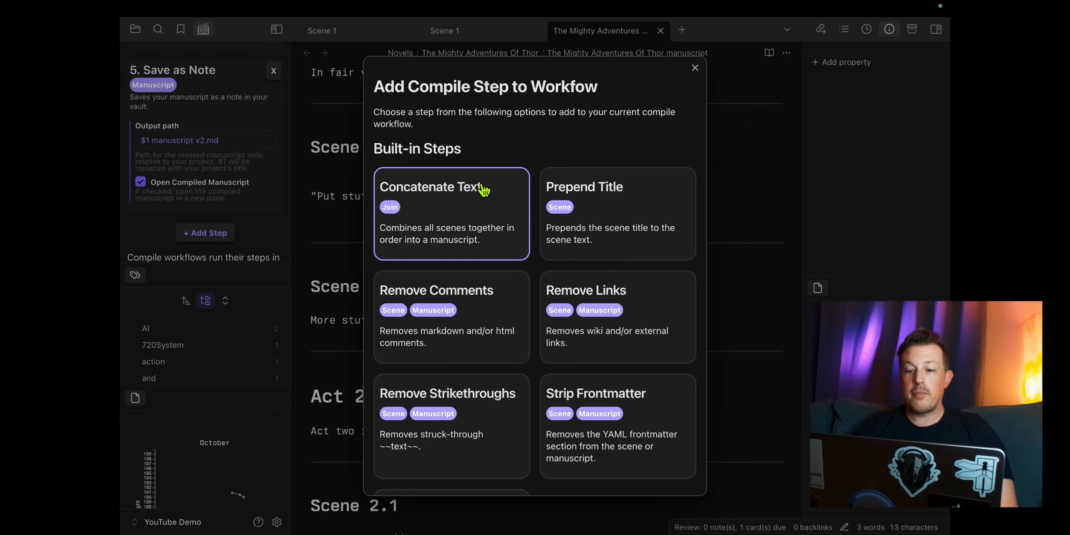
{"action": "scroll", "coordinate": [573, 201], "scroll_direction": "down", "scroll_amount": 3}
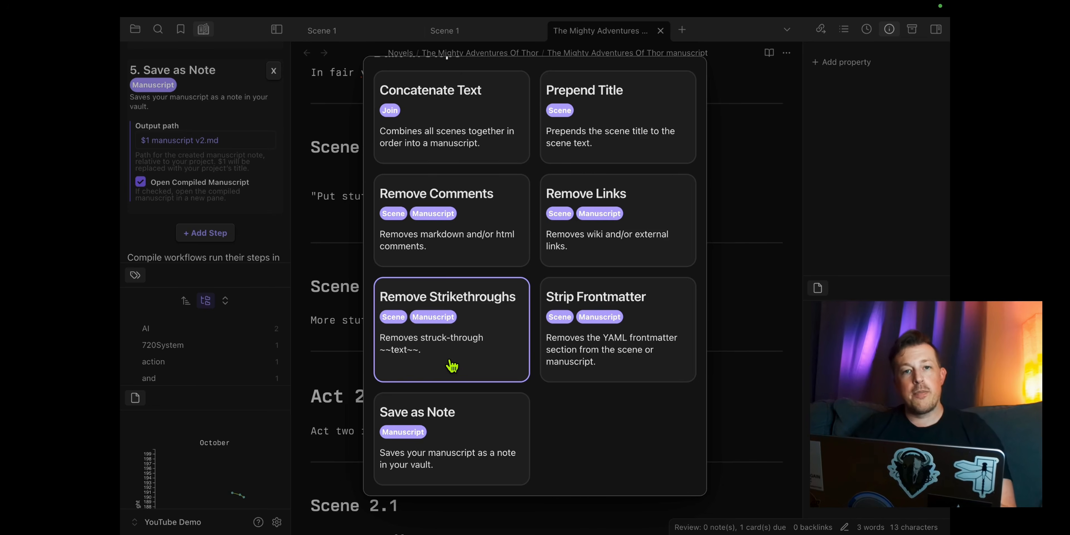
{"action": "left_click", "coordinate": [728, 174]}
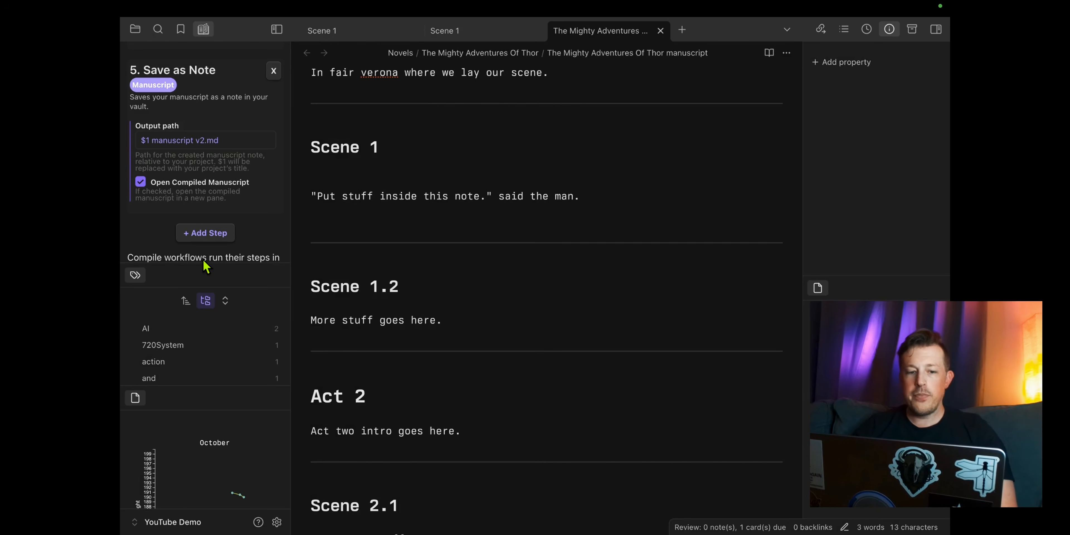
{"action": "scroll", "coordinate": [211, 138], "scroll_direction": "up", "scroll_amount": 8}
{"action": "scroll", "coordinate": [211, 138], "scroll_direction": "up", "scroll_amount": 10}
{"action": "scroll", "coordinate": [213, 141], "scroll_direction": "down", "scroll_amount": 10}
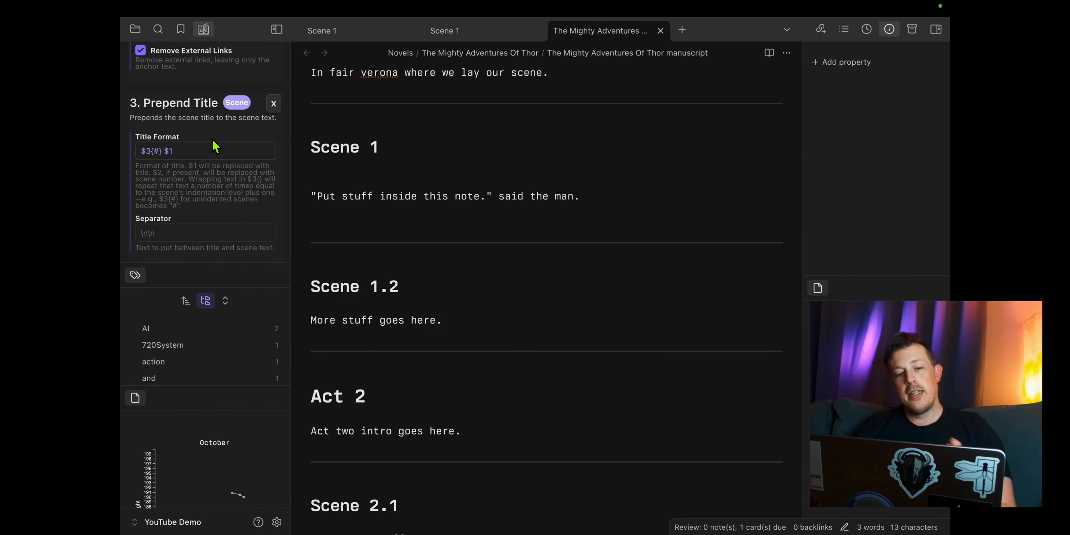
{"action": "scroll", "coordinate": [211, 149], "scroll_direction": "up", "scroll_amount": 10}
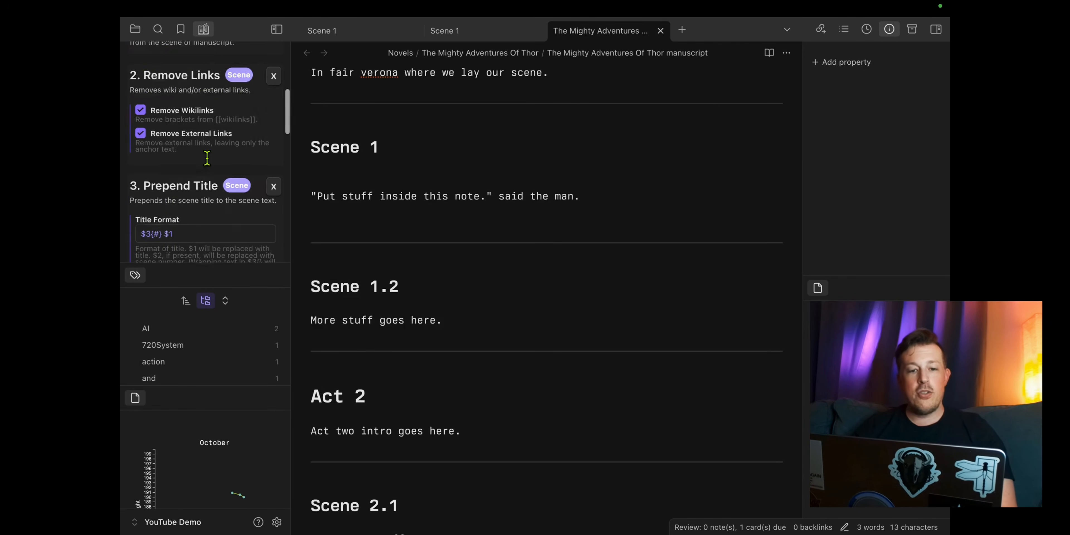
Step: Open the compiled manuscript note from the novel's folder and select its entire text from the Introduction onward
{"action": "left_click", "coordinate": [135, 29]}
{"action": "scroll", "coordinate": [207, 240], "scroll_direction": "down", "scroll_amount": 2}
{"action": "scroll", "coordinate": [209, 240], "scroll_direction": "down", "scroll_amount": 3}
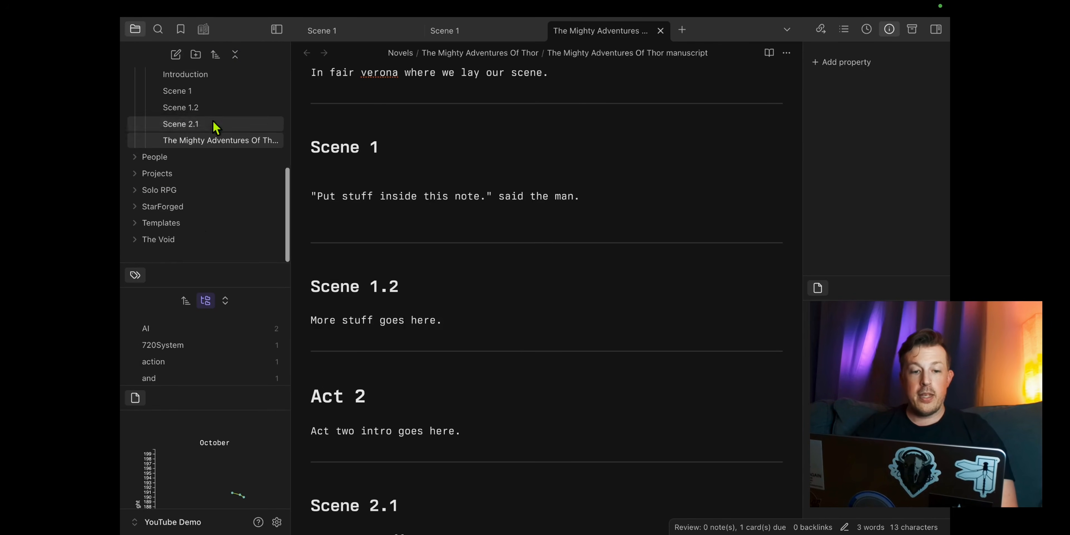
{"action": "left_click", "coordinate": [214, 141]}
{"action": "scroll", "coordinate": [469, 222], "scroll_direction": "up", "scroll_amount": 20}
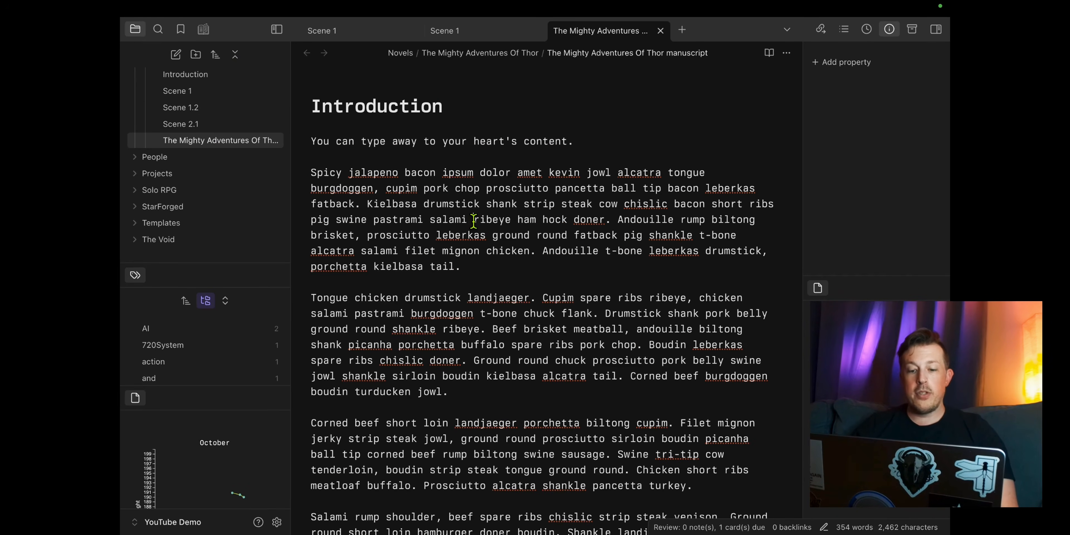
{"action": "key", "text": "super+a"}
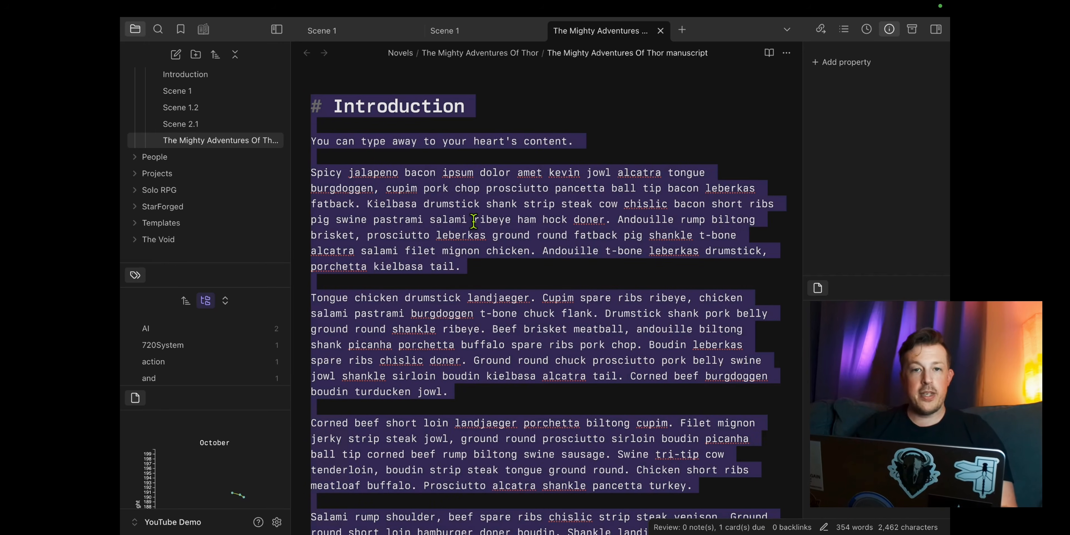